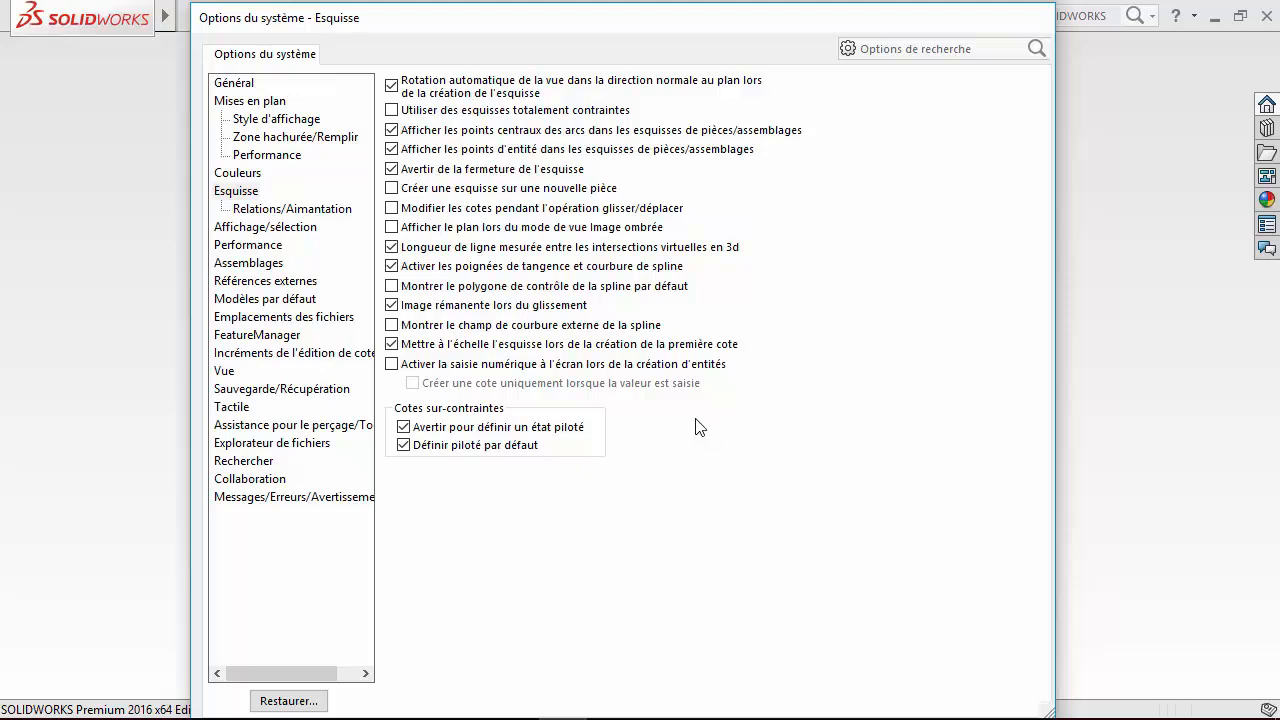
Review the sketch relations and snapping settings in the system options, then close the options.
{"action": "left_click", "coordinate": [275, 207]}
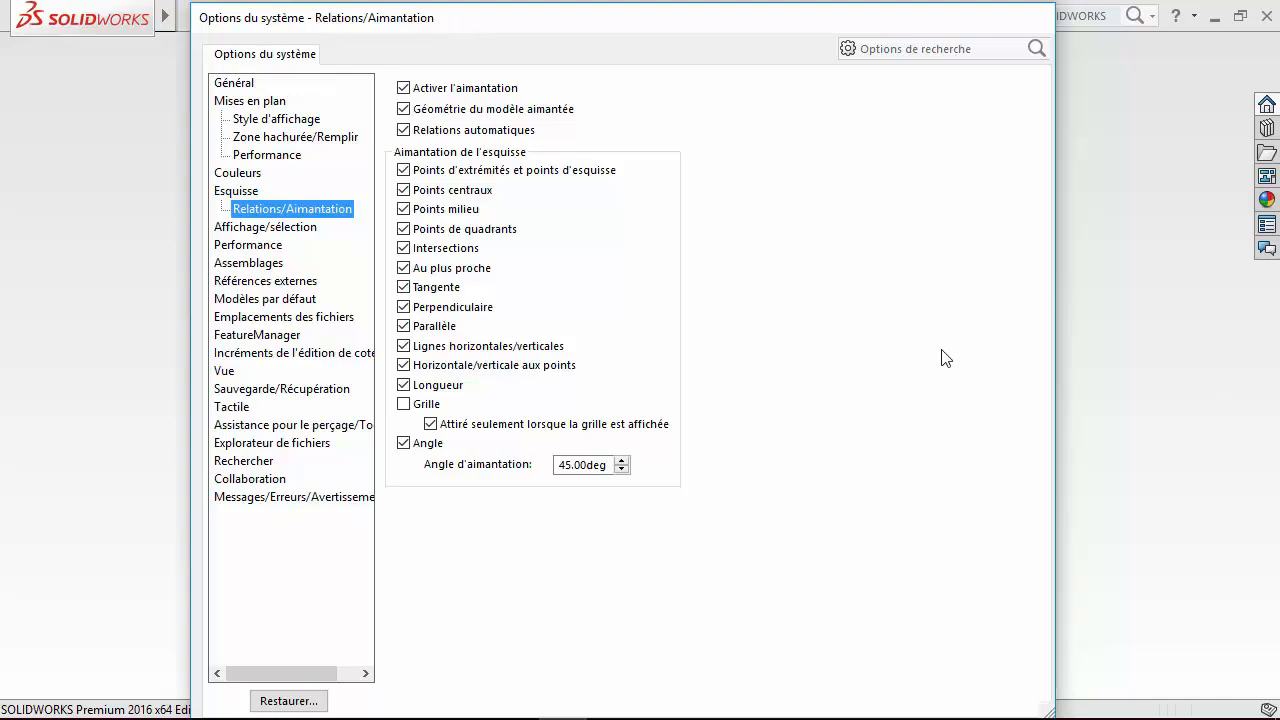
{"action": "key", "text": "Return"}
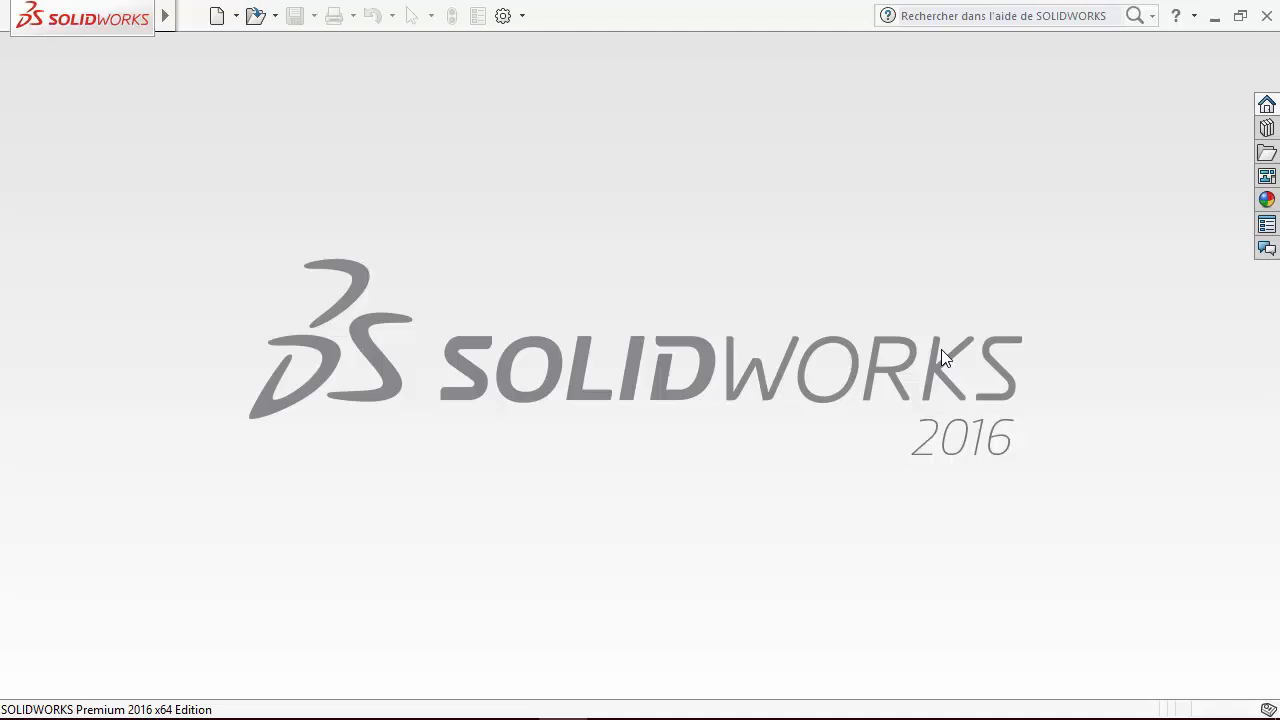
Look at the Tutorial templates for a new document, create a part in Novice mode, and close that part.
{"action": "left_click", "coordinate": [190, 17]}
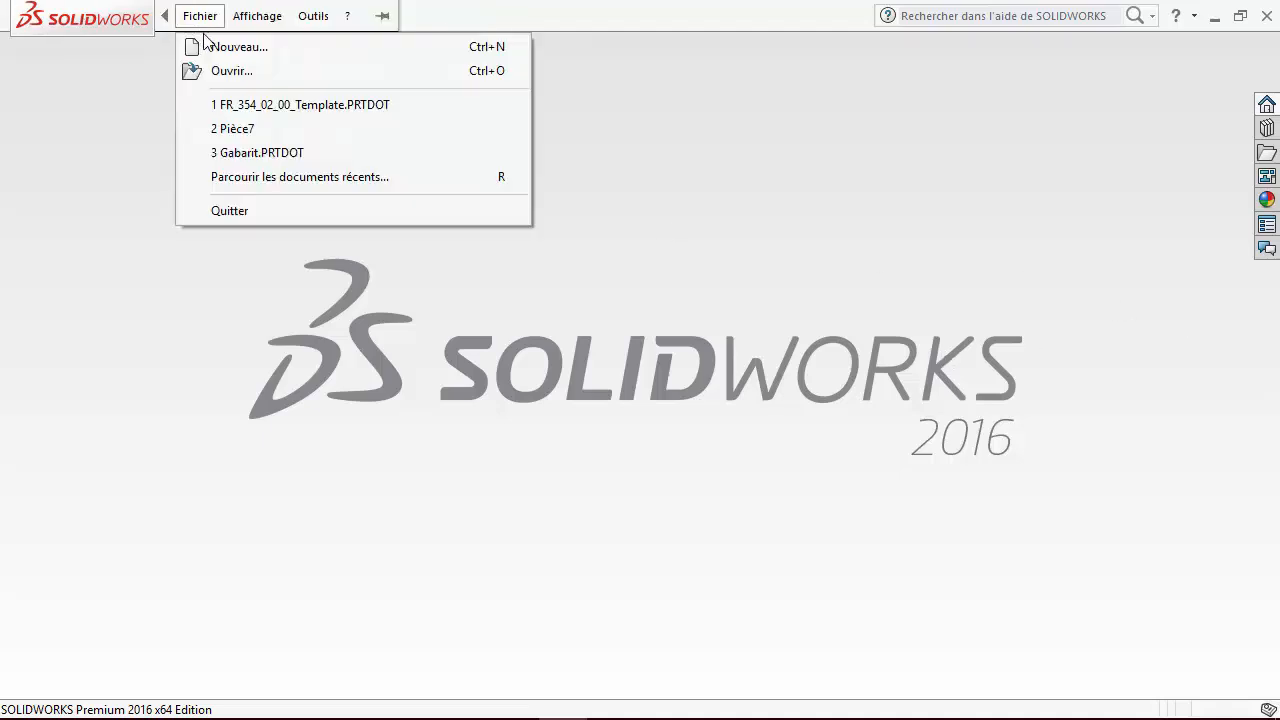
{"action": "left_click", "coordinate": [217, 46]}
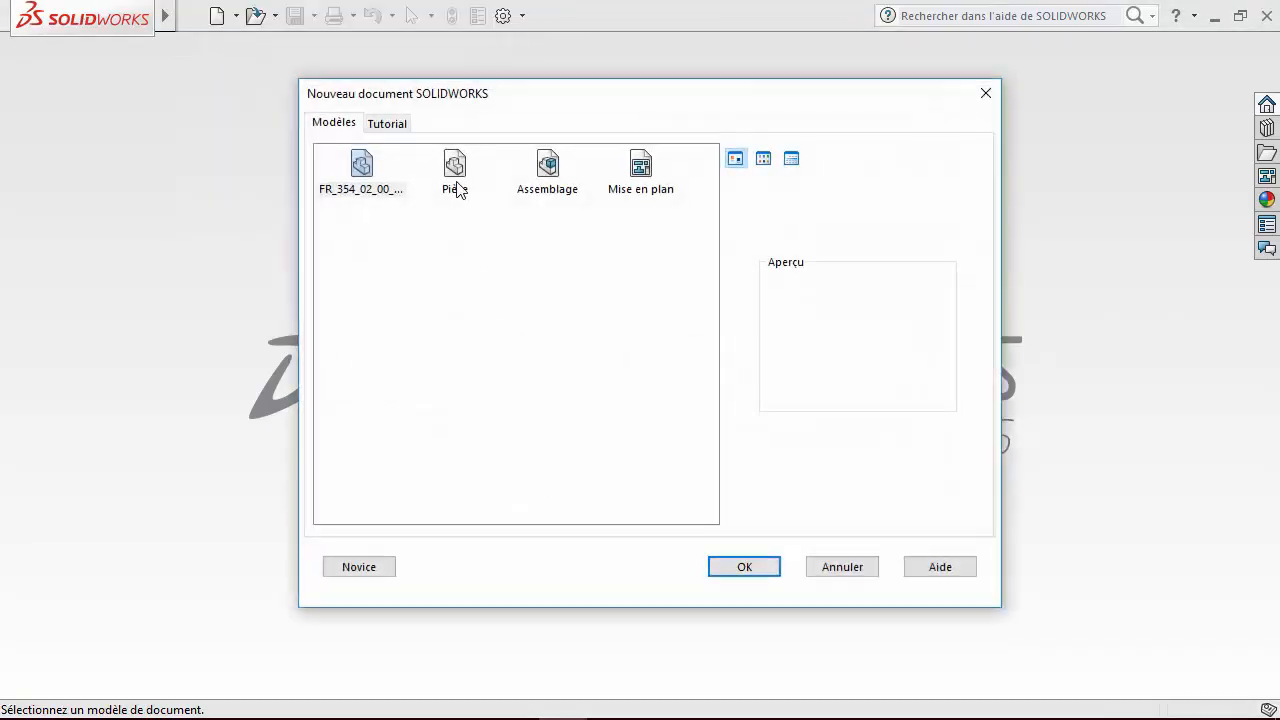
{"action": "left_click", "coordinate": [398, 126]}
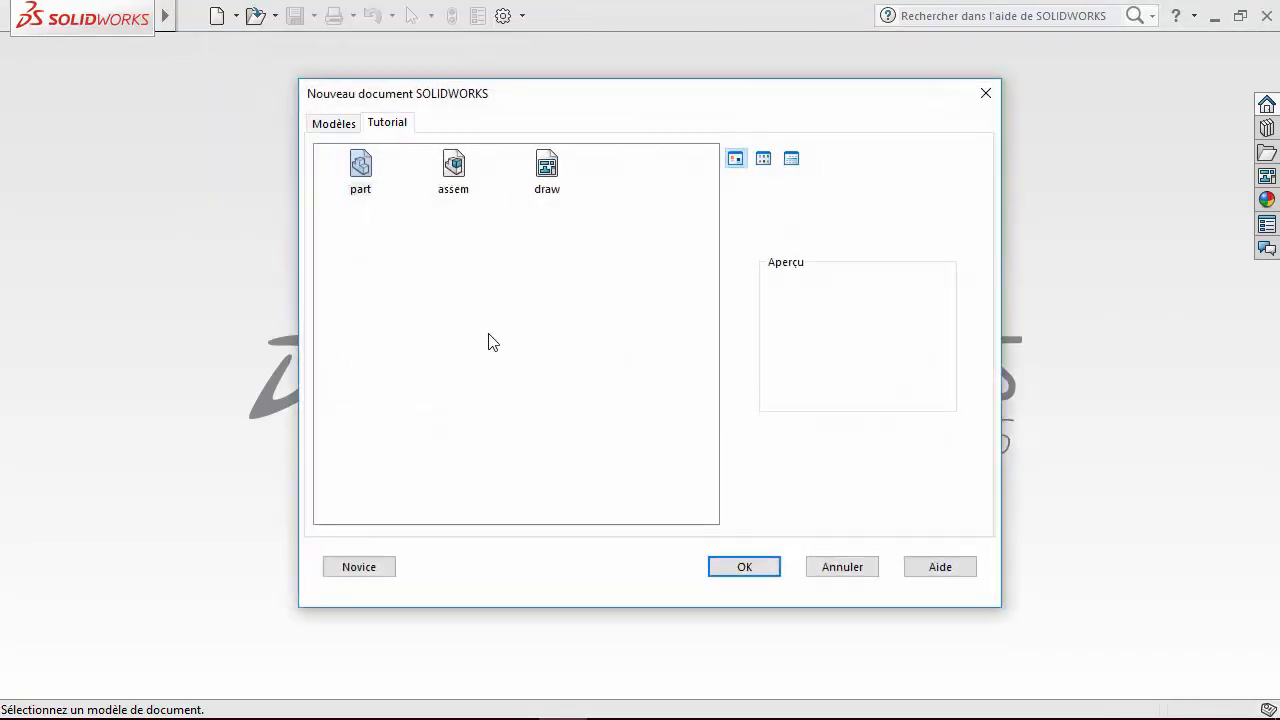
{"action": "left_click", "coordinate": [381, 574]}
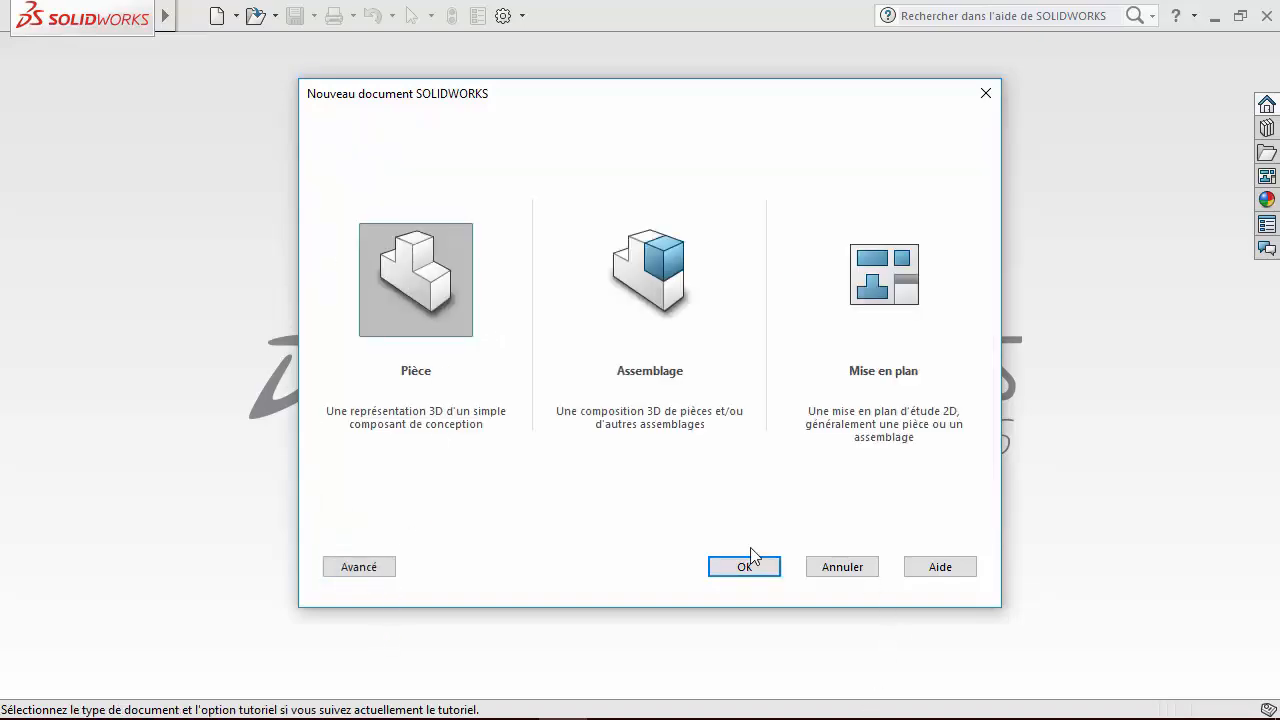
{"action": "left_click", "coordinate": [716, 567]}
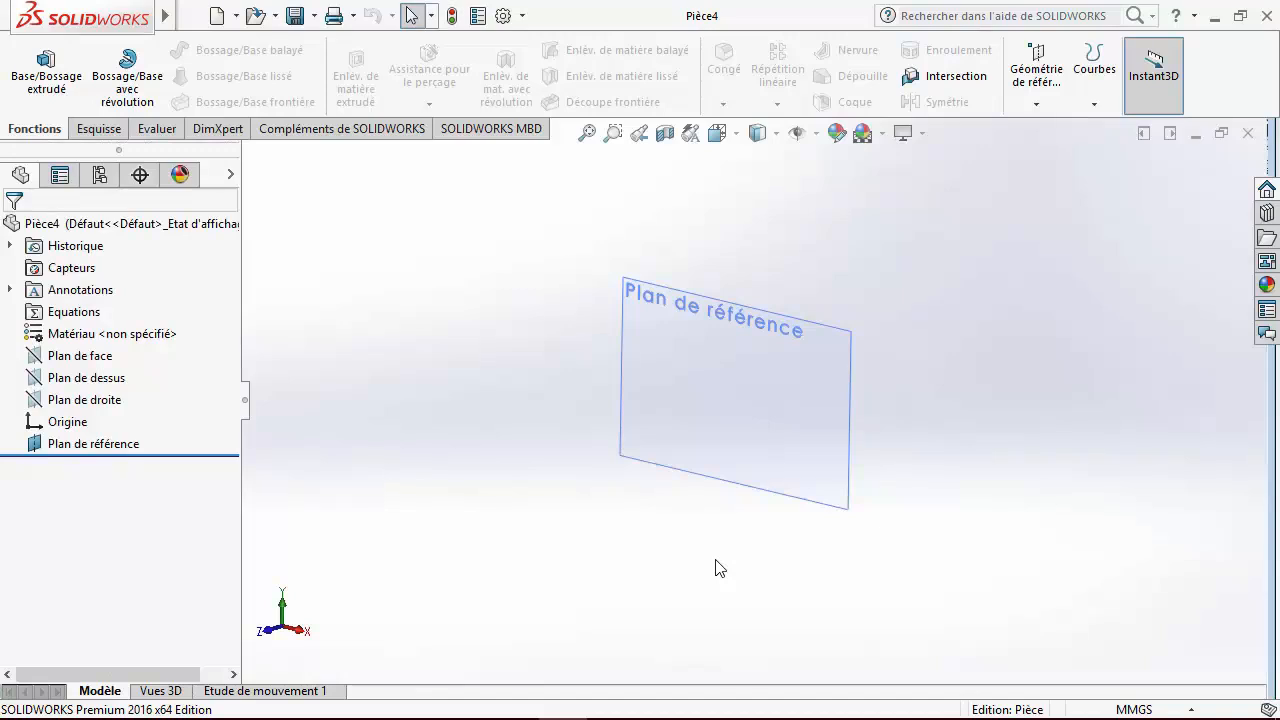
{"action": "left_click", "coordinate": [1247, 133]}
Check the Modèles templates in the advanced new-document view, select Pièce, and return to the Novice view.
{"action": "left_click", "coordinate": [216, 15]}
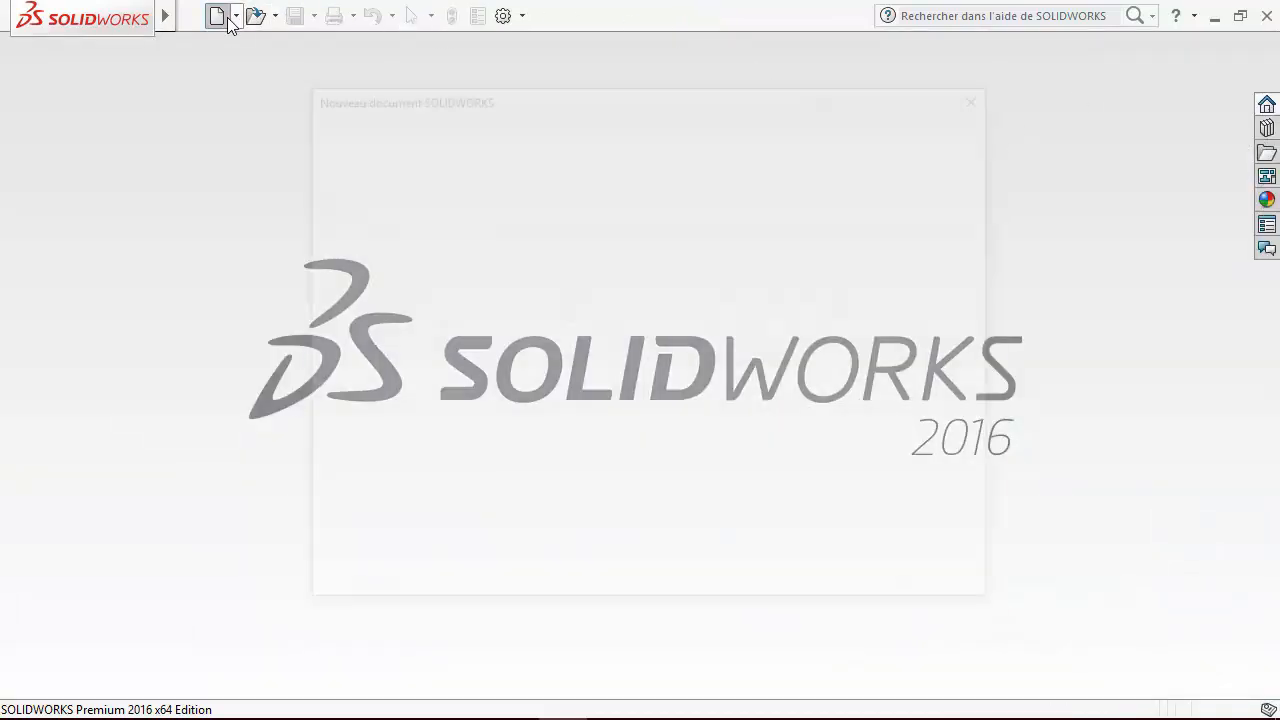
{"action": "left_click", "coordinate": [378, 569]}
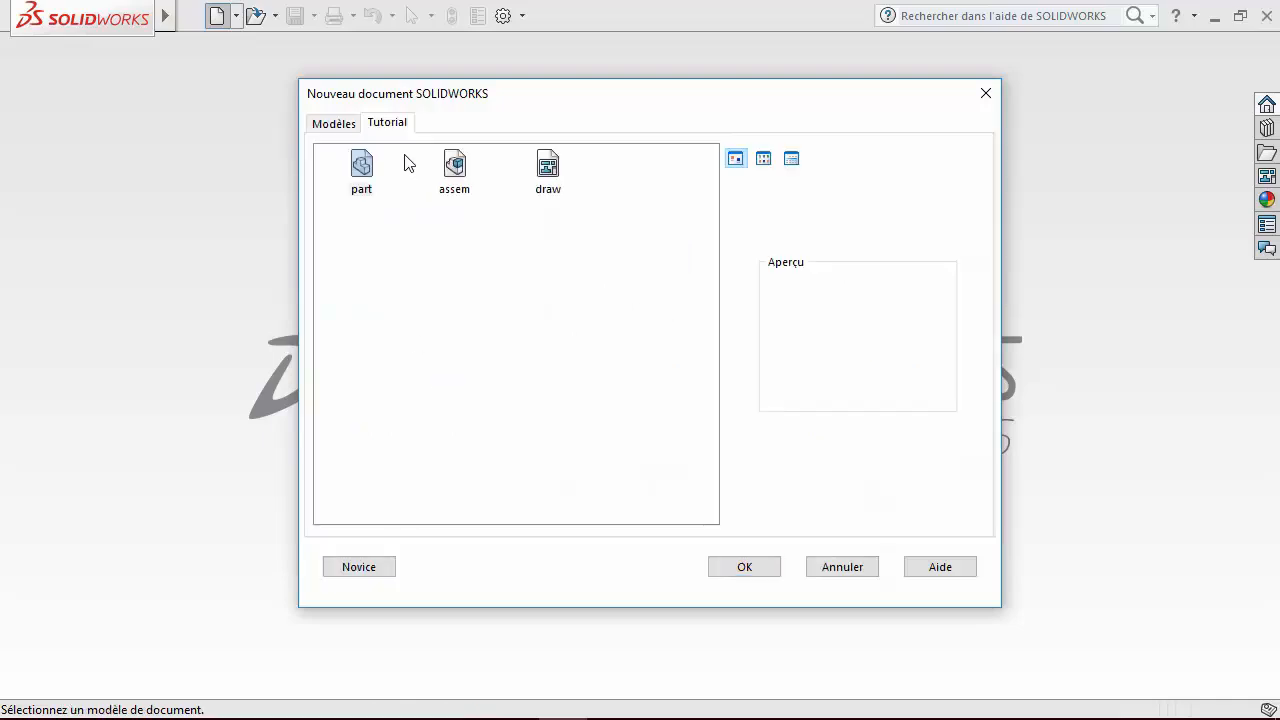
{"action": "left_click", "coordinate": [334, 123]}
{"action": "left_click", "coordinate": [450, 170]}
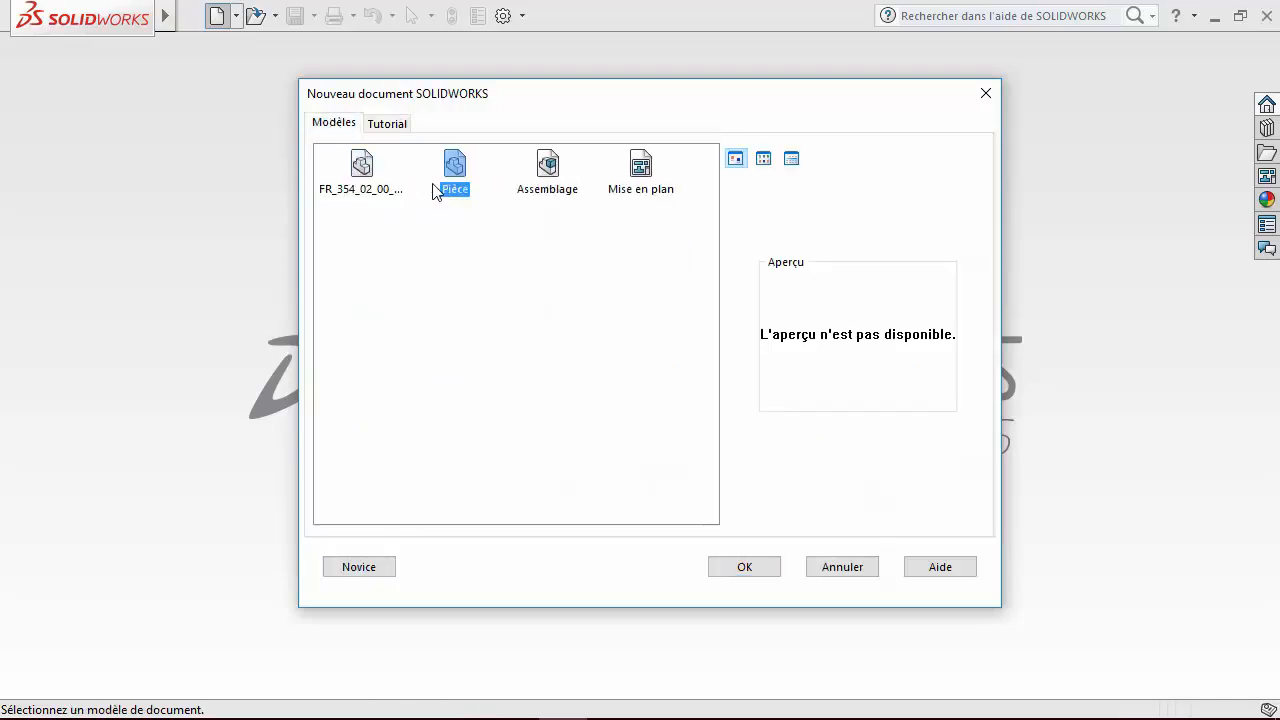
{"action": "left_click", "coordinate": [359, 567]}
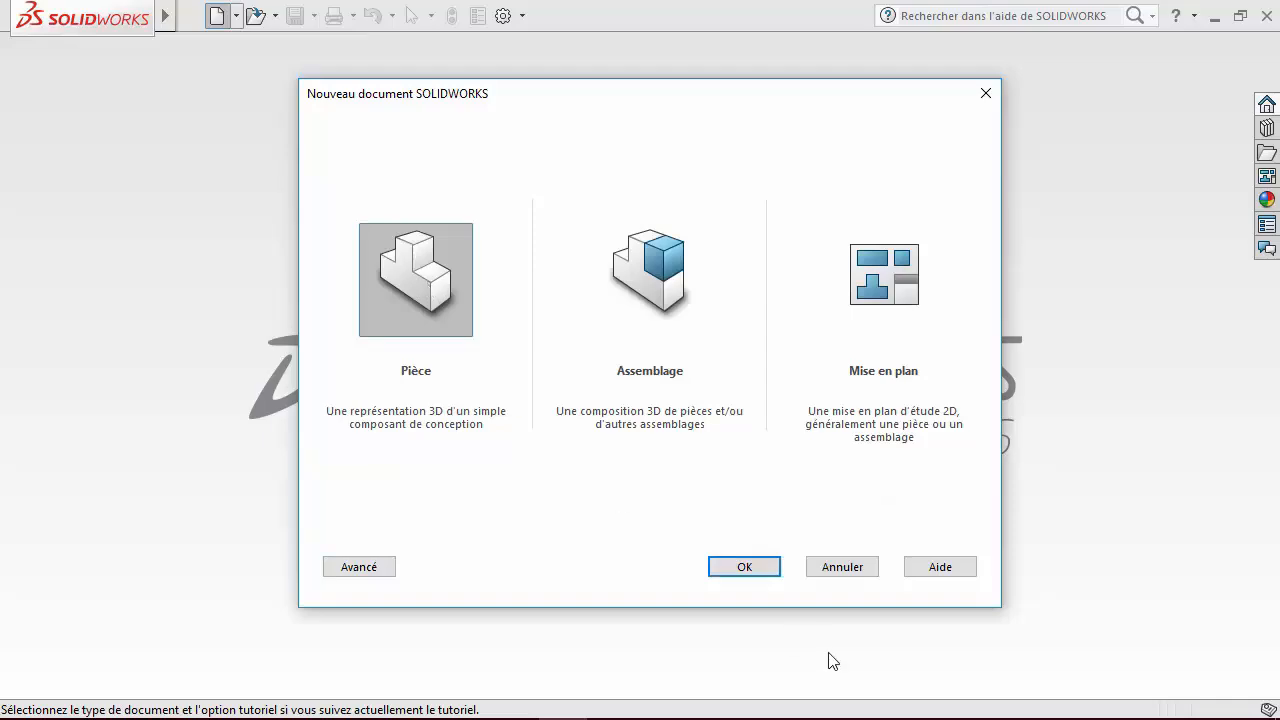
{"action": "left_click", "coordinate": [743, 566]}
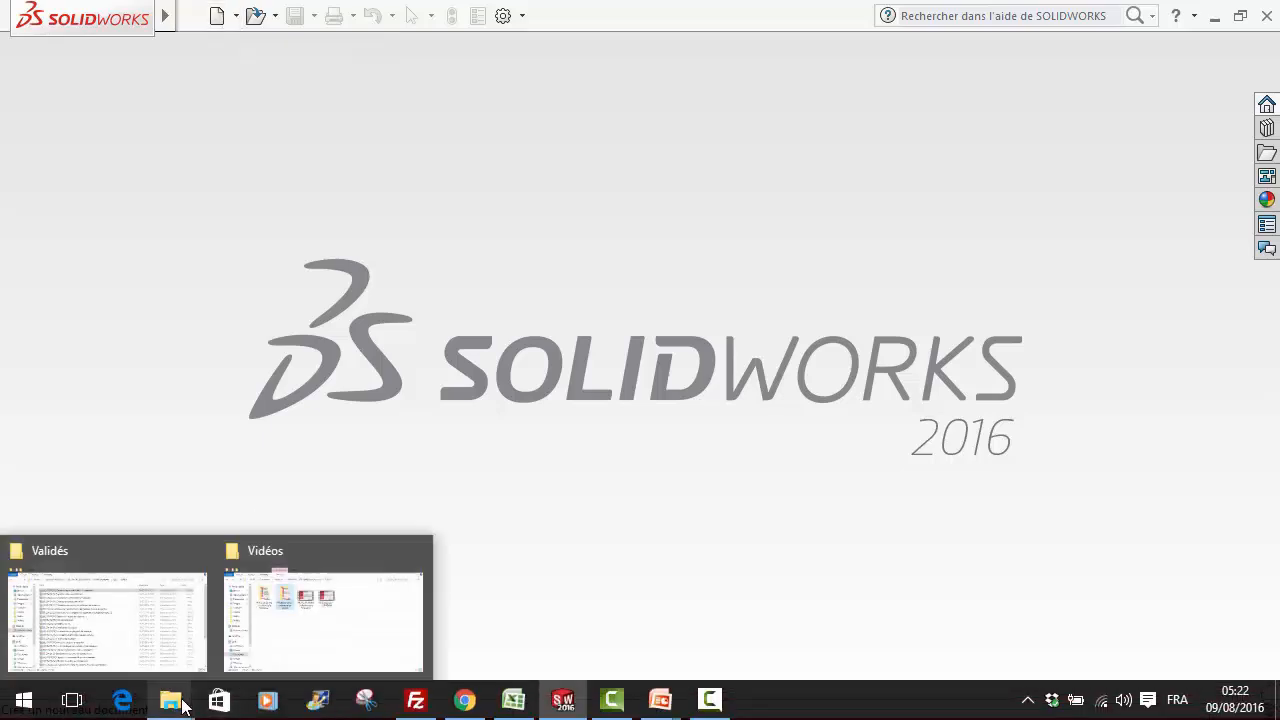
Switch to a new File Explorer window and open the Packard Bell (C:) drive.
{"action": "right_click", "coordinate": [183, 707]}
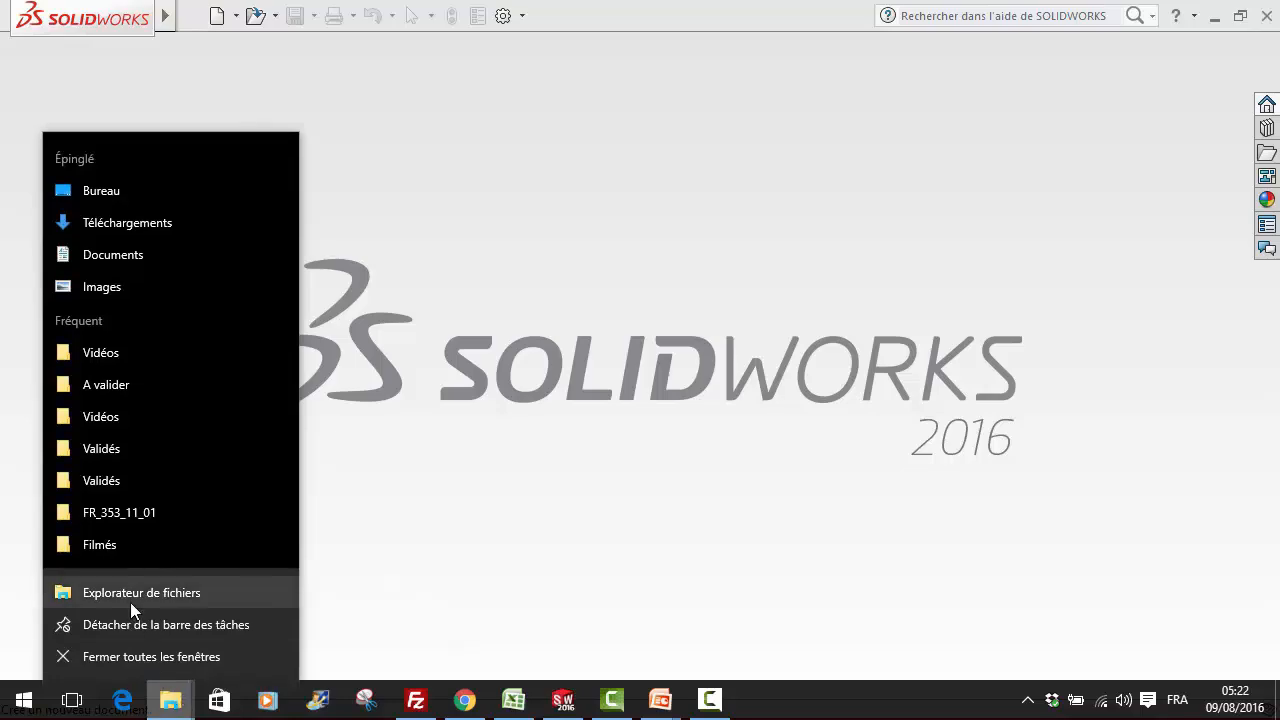
{"action": "left_click", "coordinate": [130, 602]}
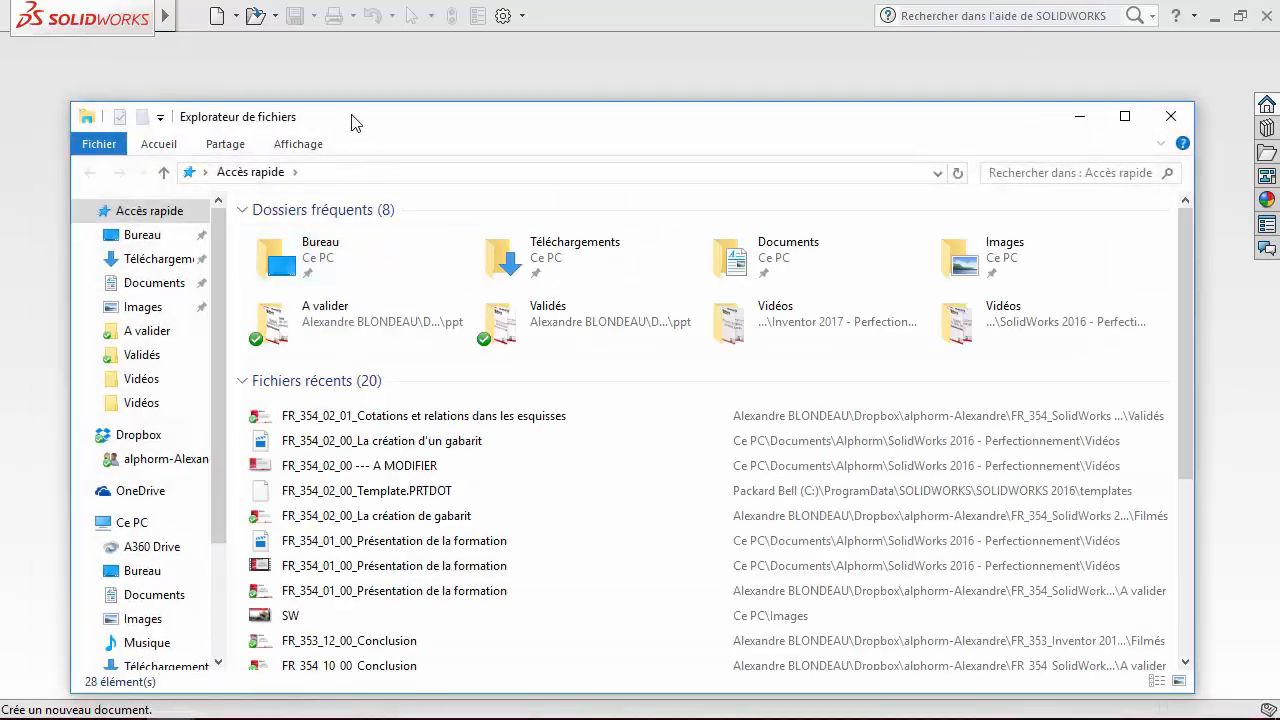
{"action": "left_click_drag", "start_coordinate": [352, 122], "coordinate": [333, 35]}
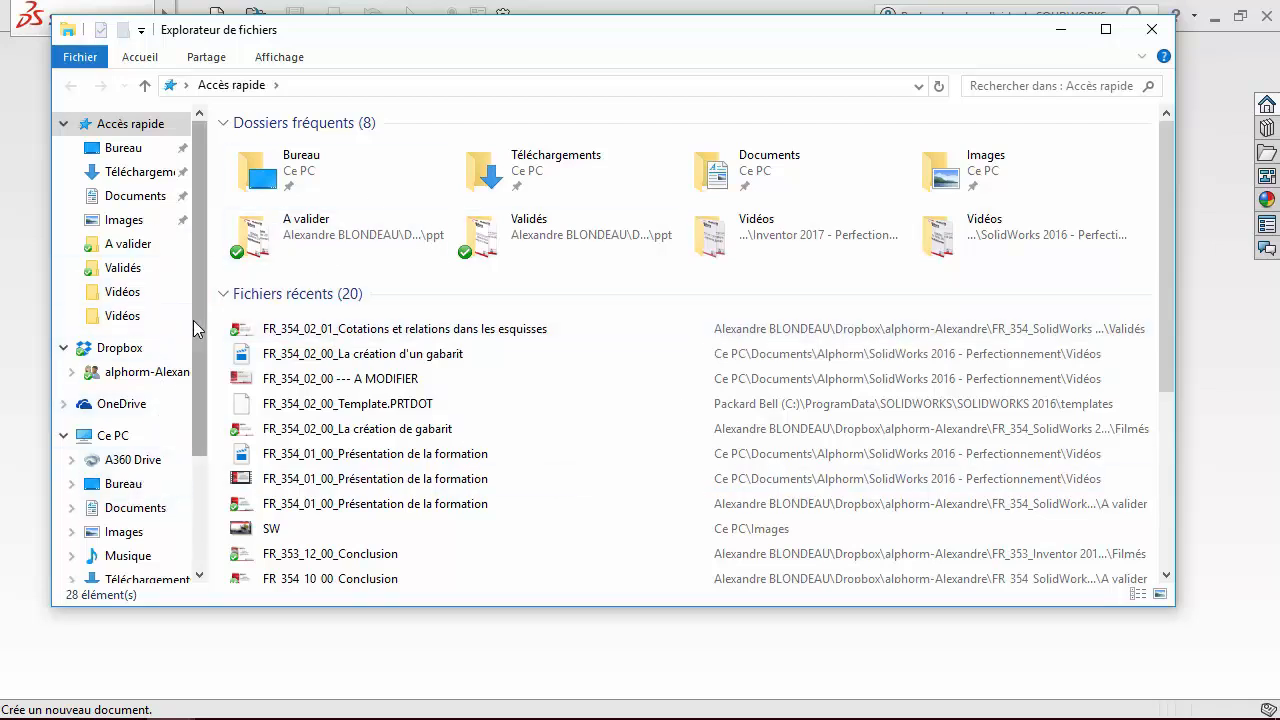
{"action": "left_click_drag", "start_coordinate": [196, 332], "coordinate": [199, 392]}
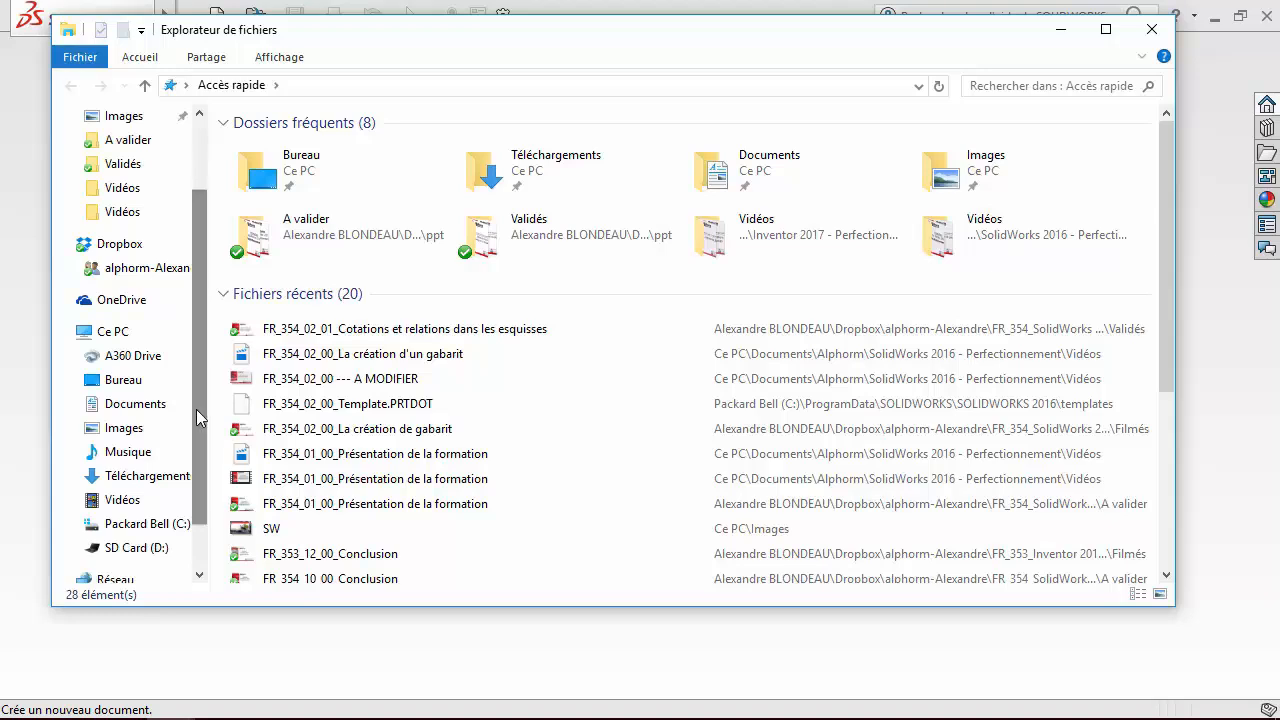
{"action": "left_click", "coordinate": [148, 525]}
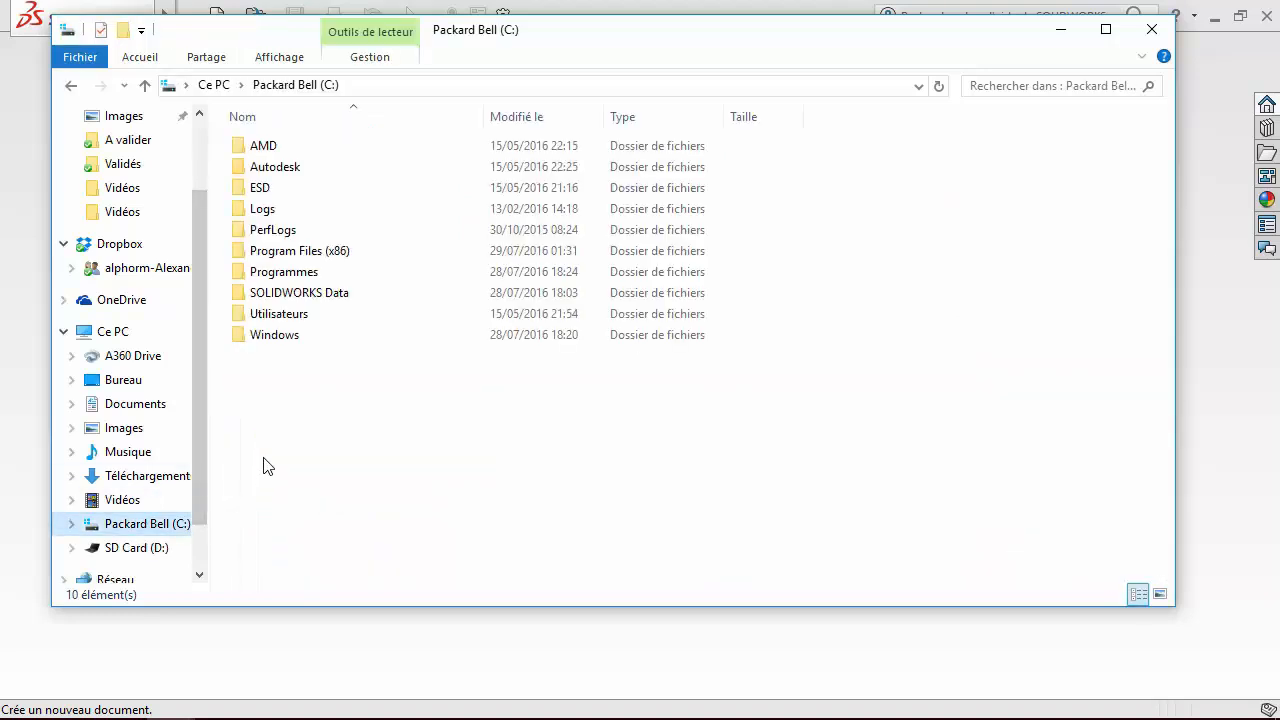
Look through the Programmes and SOLIDWORKS Data folders on the C: drive for the templates folder.
{"action": "double_click", "coordinate": [258, 272]}
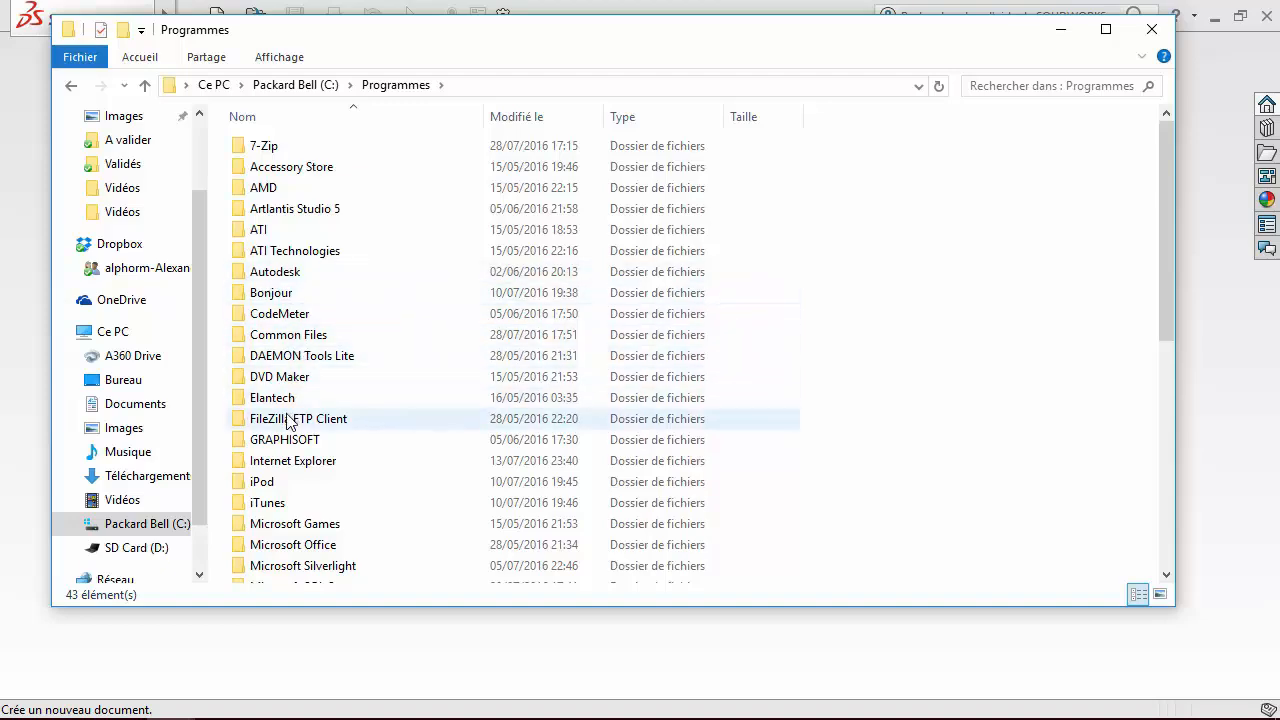
{"action": "scroll", "coordinate": [300, 420], "scroll_direction": "down", "scroll_amount": 8}
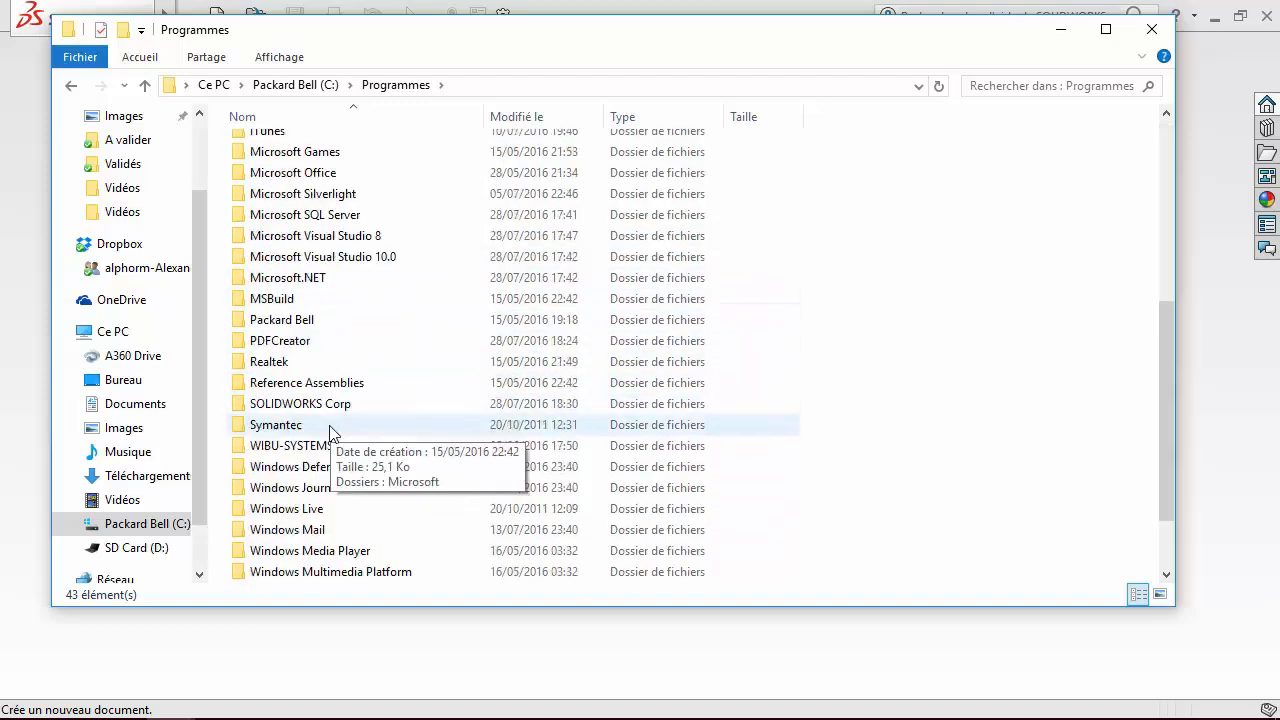
{"action": "left_click", "coordinate": [71, 85]}
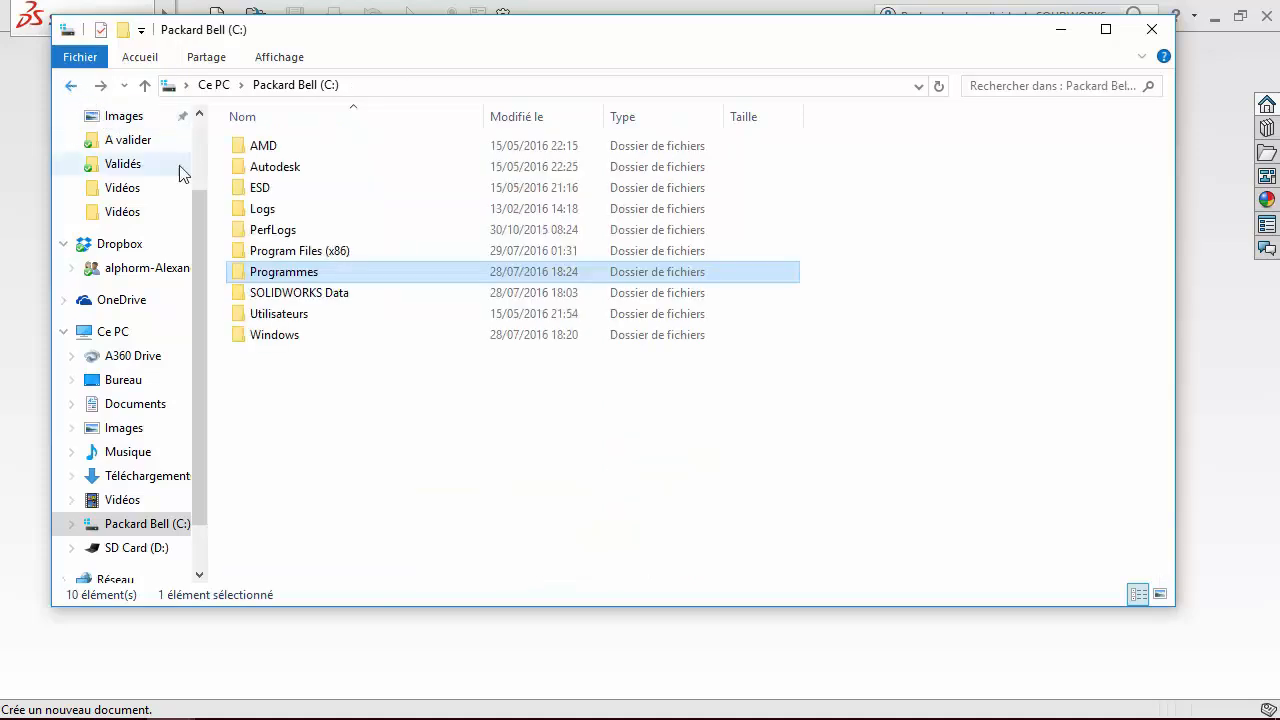
{"action": "double_click", "coordinate": [266, 293]}
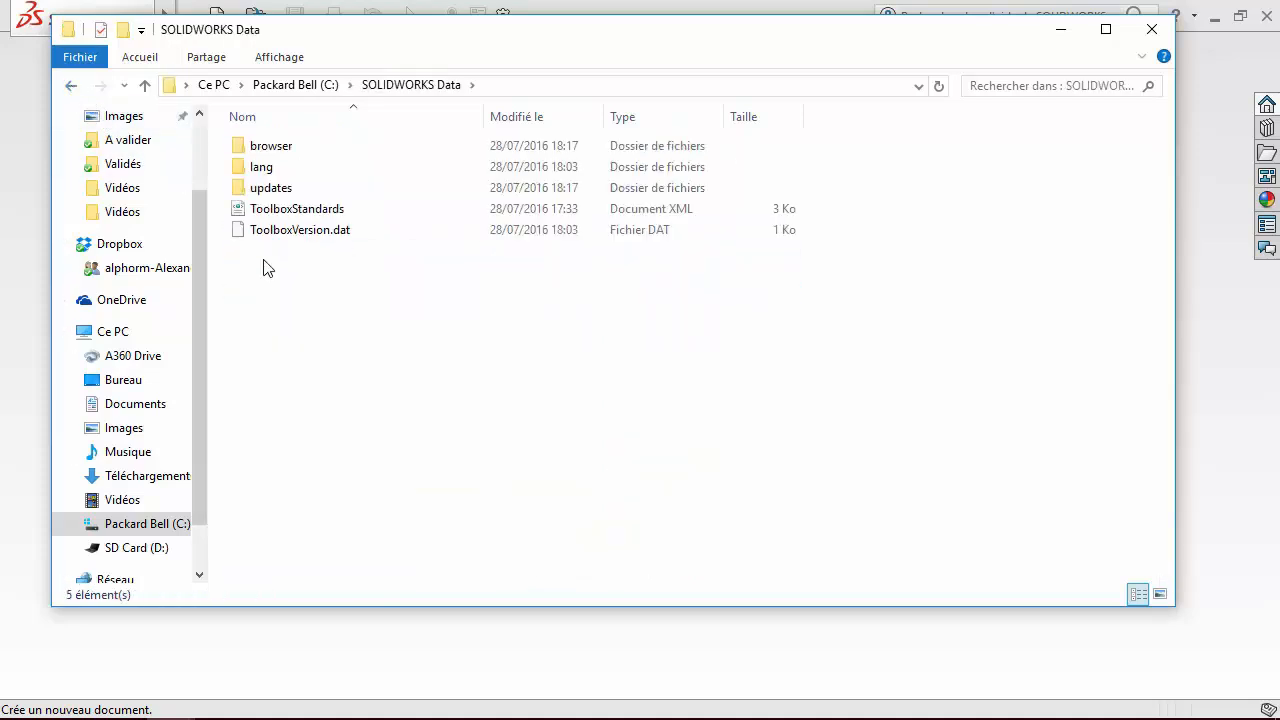
{"action": "left_click", "coordinate": [71, 85]}
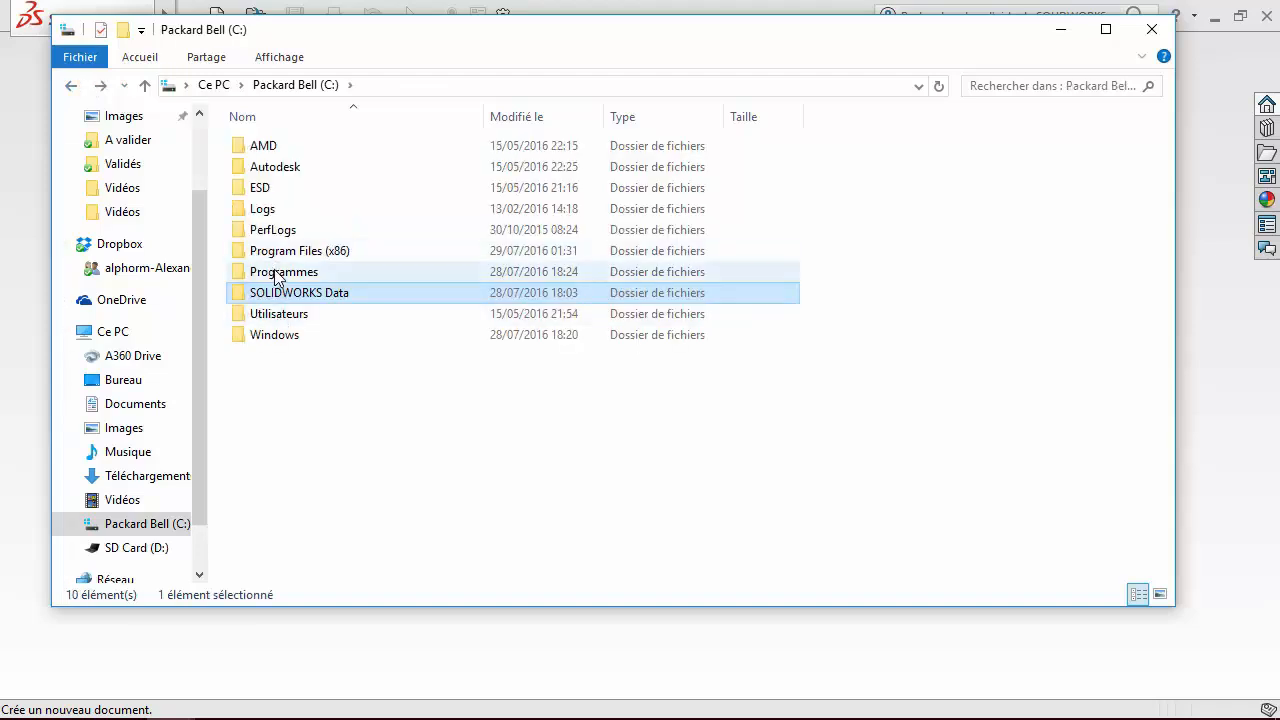
{"action": "double_click", "coordinate": [285, 272]}
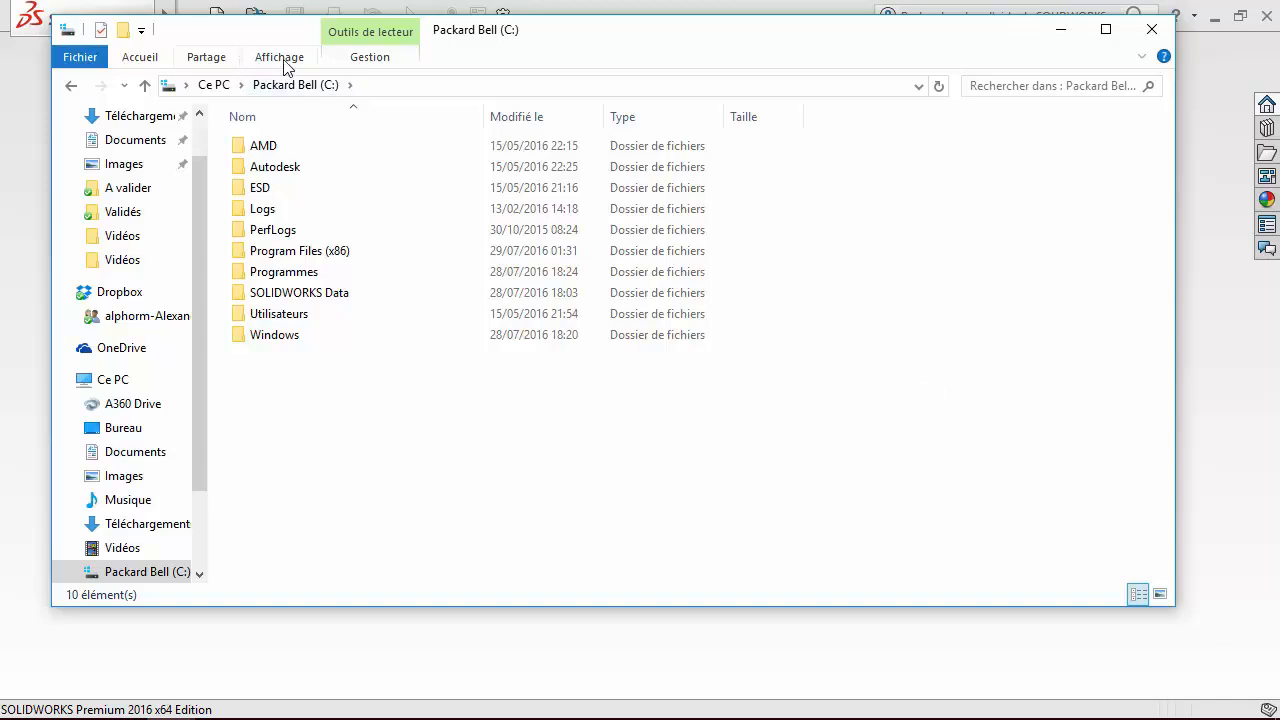
Set the folder options to show hidden files, folders and drives, and apply the change.
{"action": "left_click", "coordinate": [362, 60]}
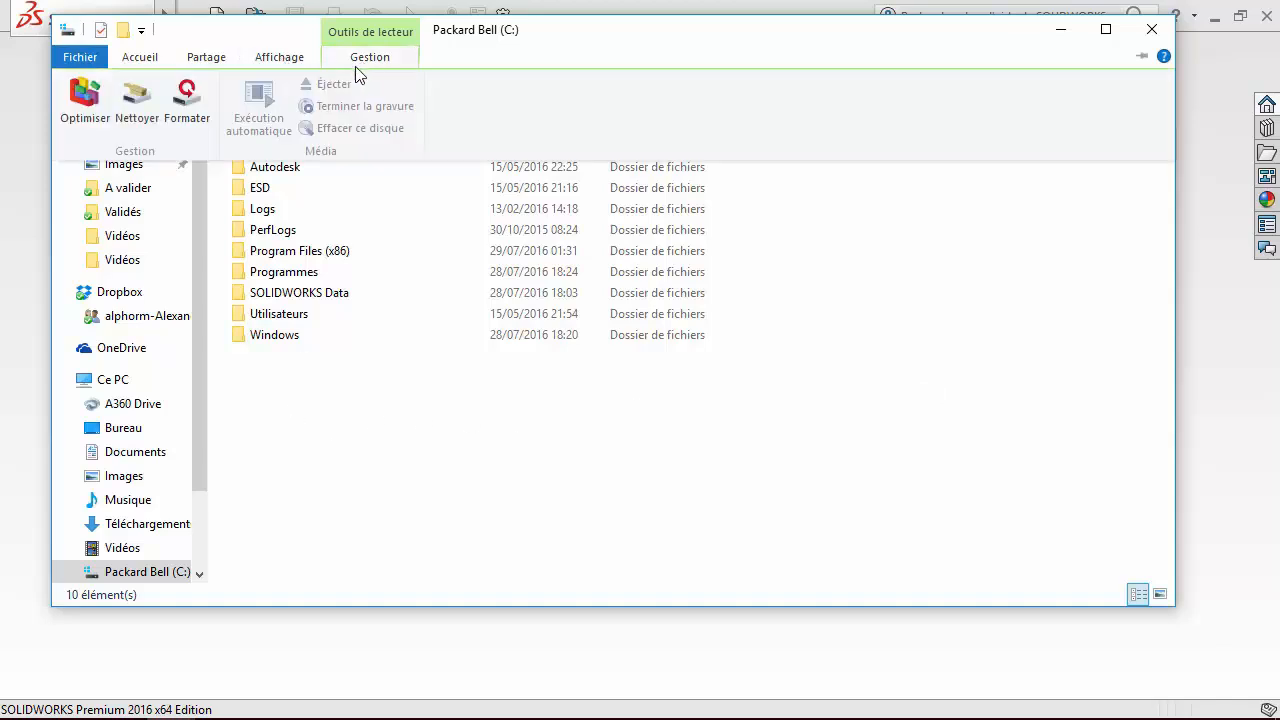
{"action": "left_click", "coordinate": [281, 58]}
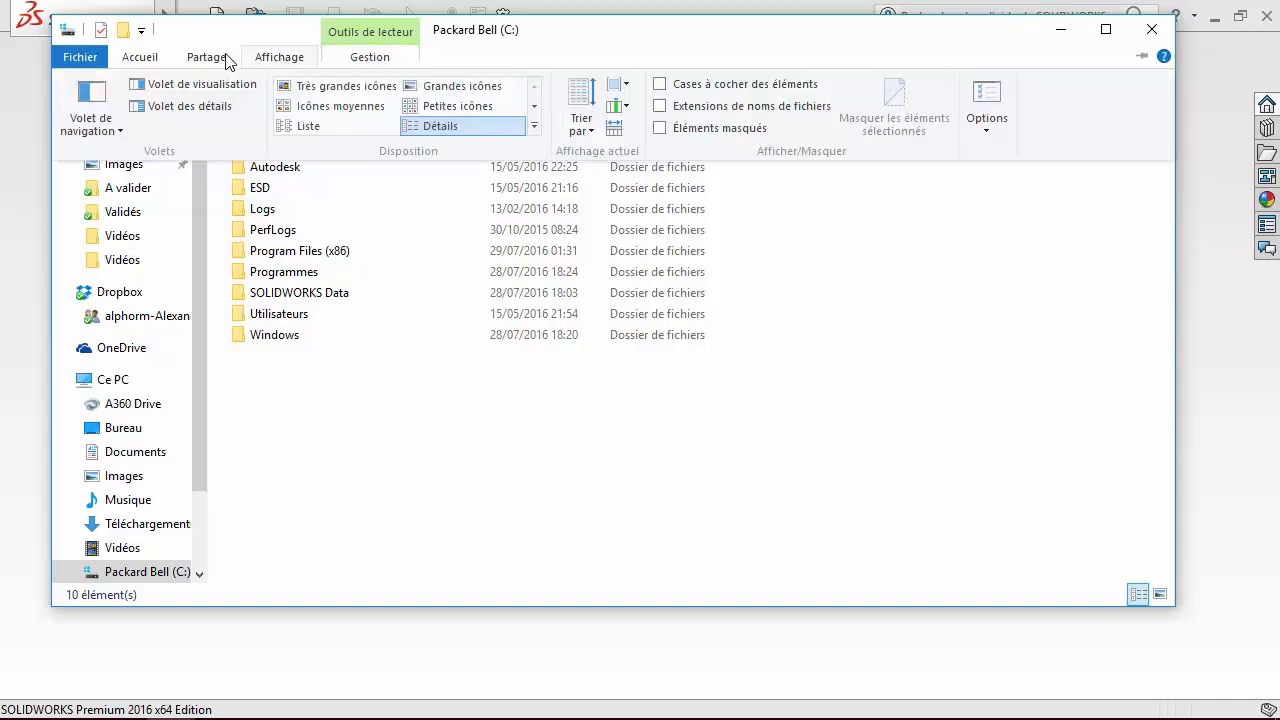
{"action": "left_click", "coordinate": [990, 132]}
{"action": "left_click", "coordinate": [1090, 153]}
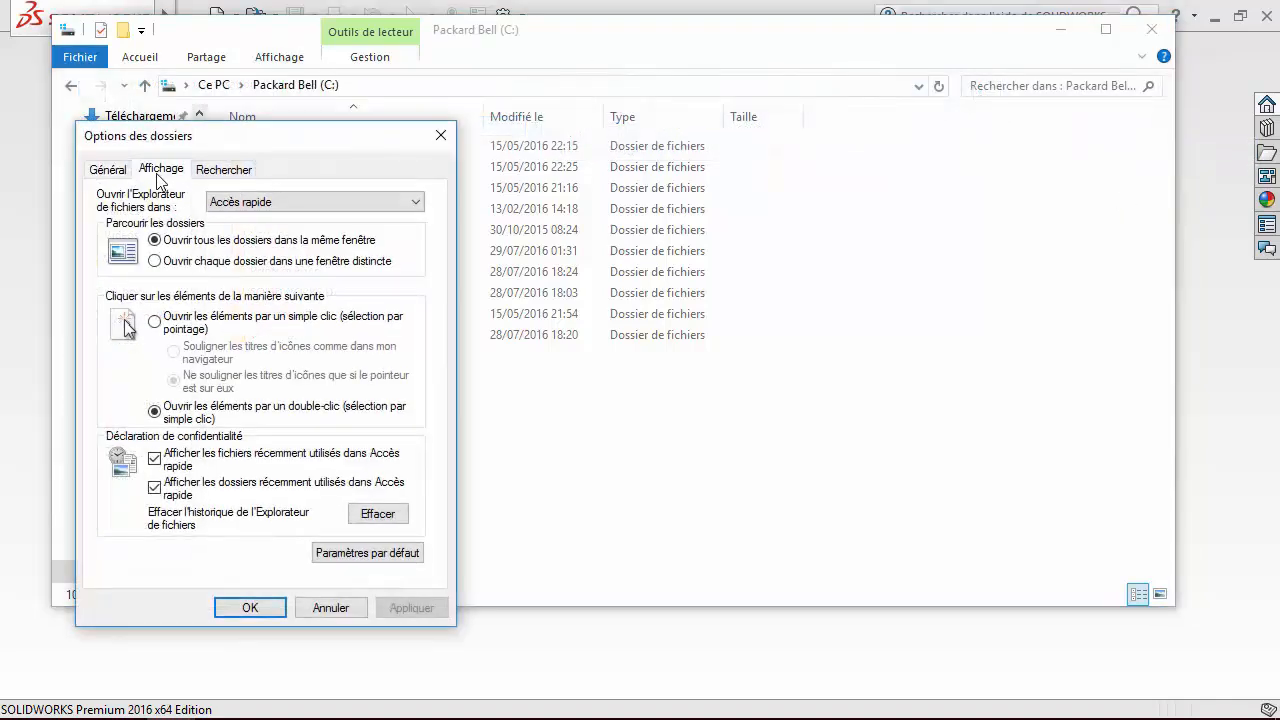
{"action": "left_click", "coordinate": [161, 169]}
{"action": "left_click", "coordinate": [165, 481]}
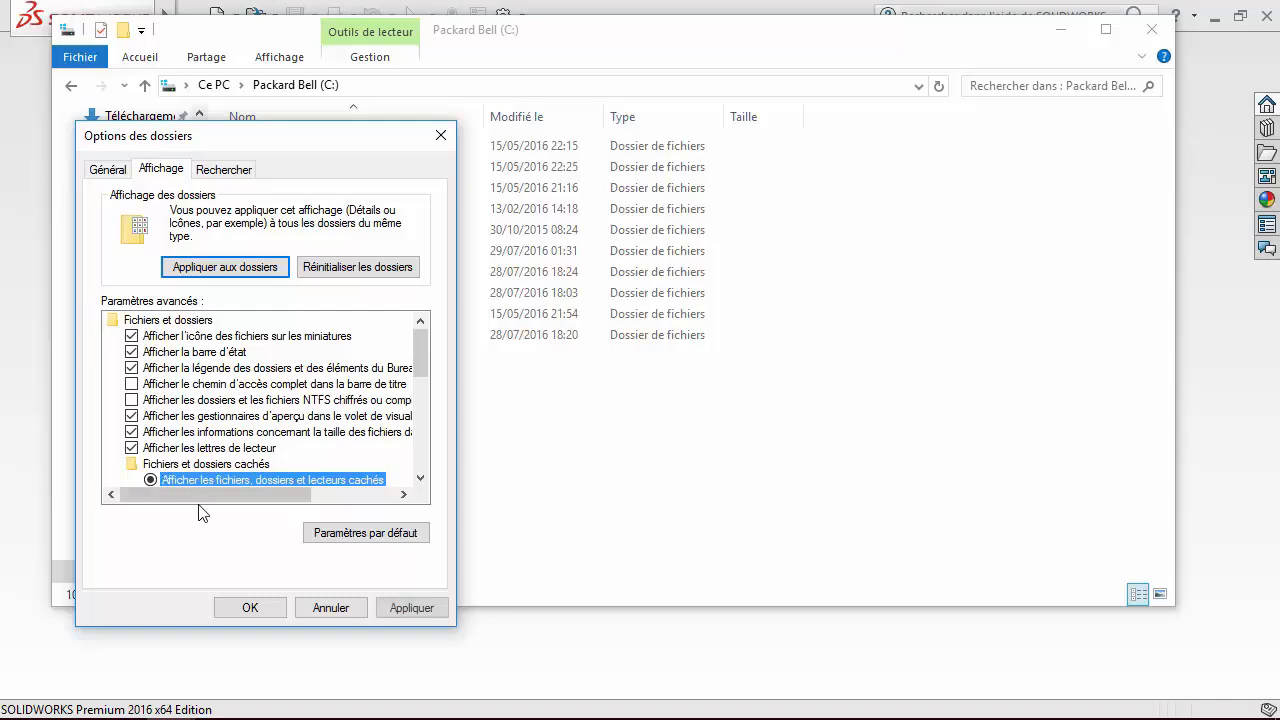
{"action": "left_click", "coordinate": [417, 608]}
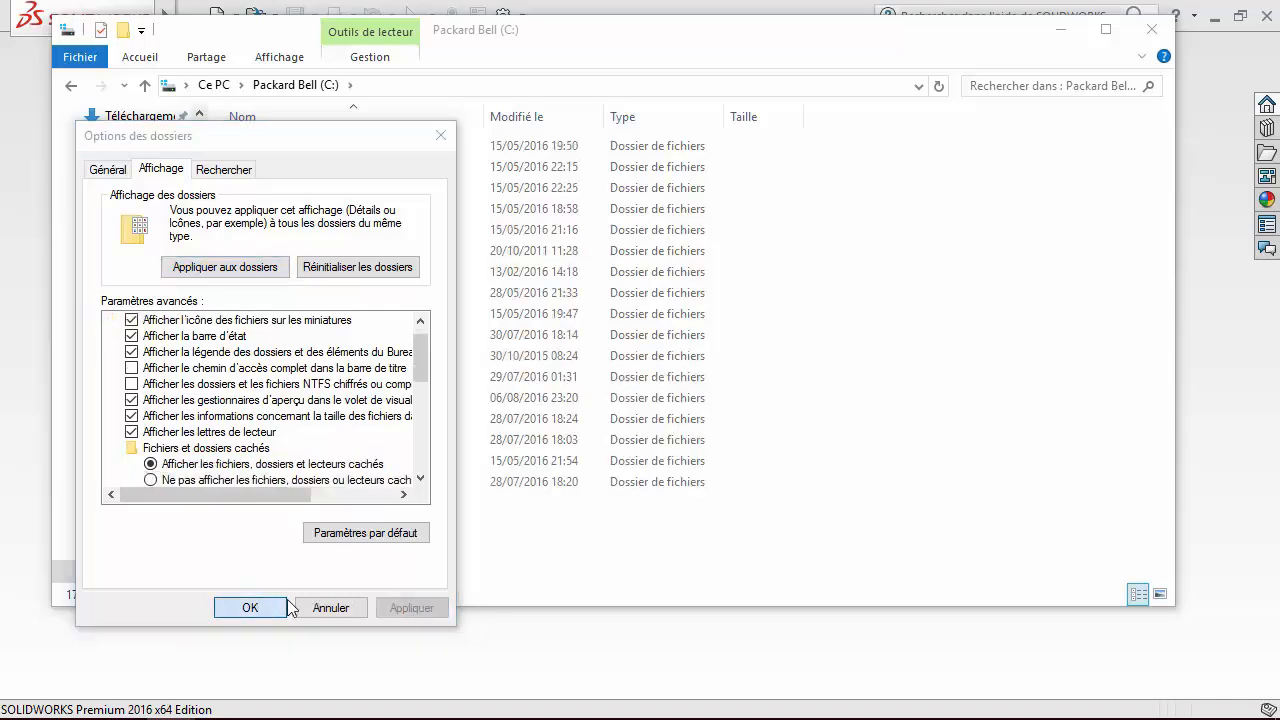
{"action": "left_click", "coordinate": [247, 608]}
Open the templates folder under ProgramData\SOLIDWORKS\SOLIDWORKS 2016 on the C: drive.
{"action": "double_click", "coordinate": [270, 400]}
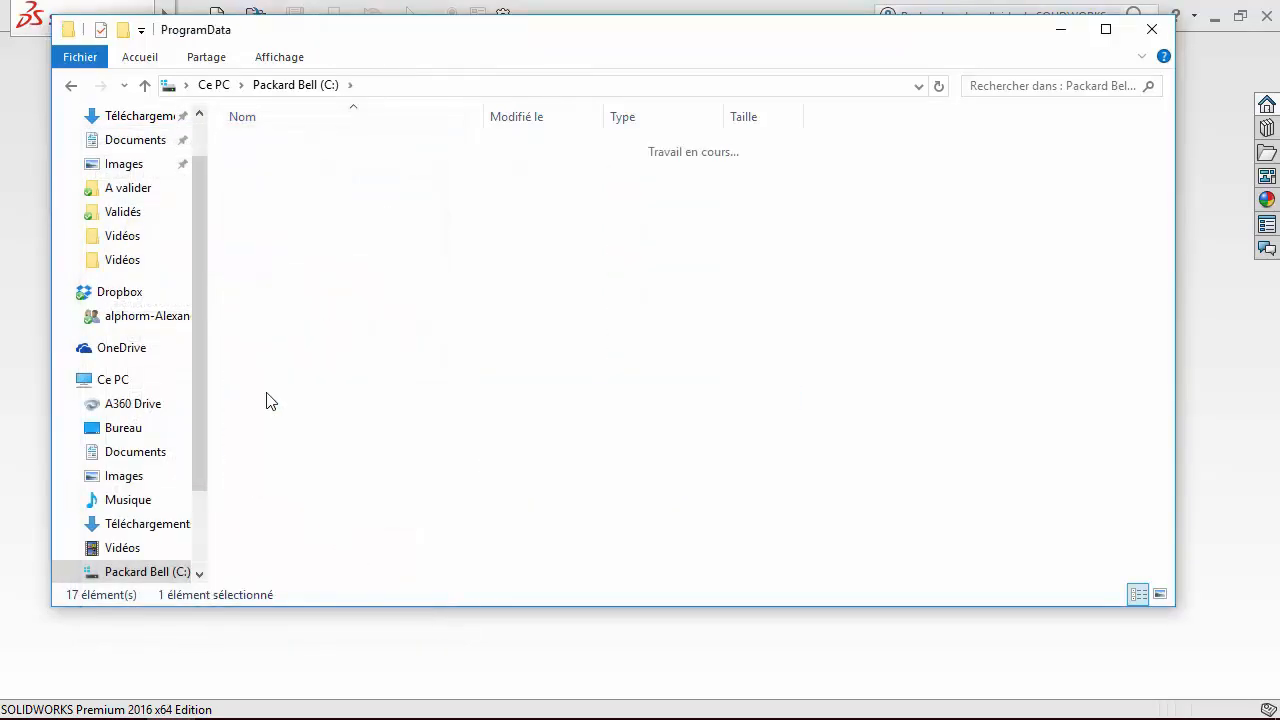
{"action": "scroll", "coordinate": [606, 363], "scroll_direction": "down", "scroll_amount": 8}
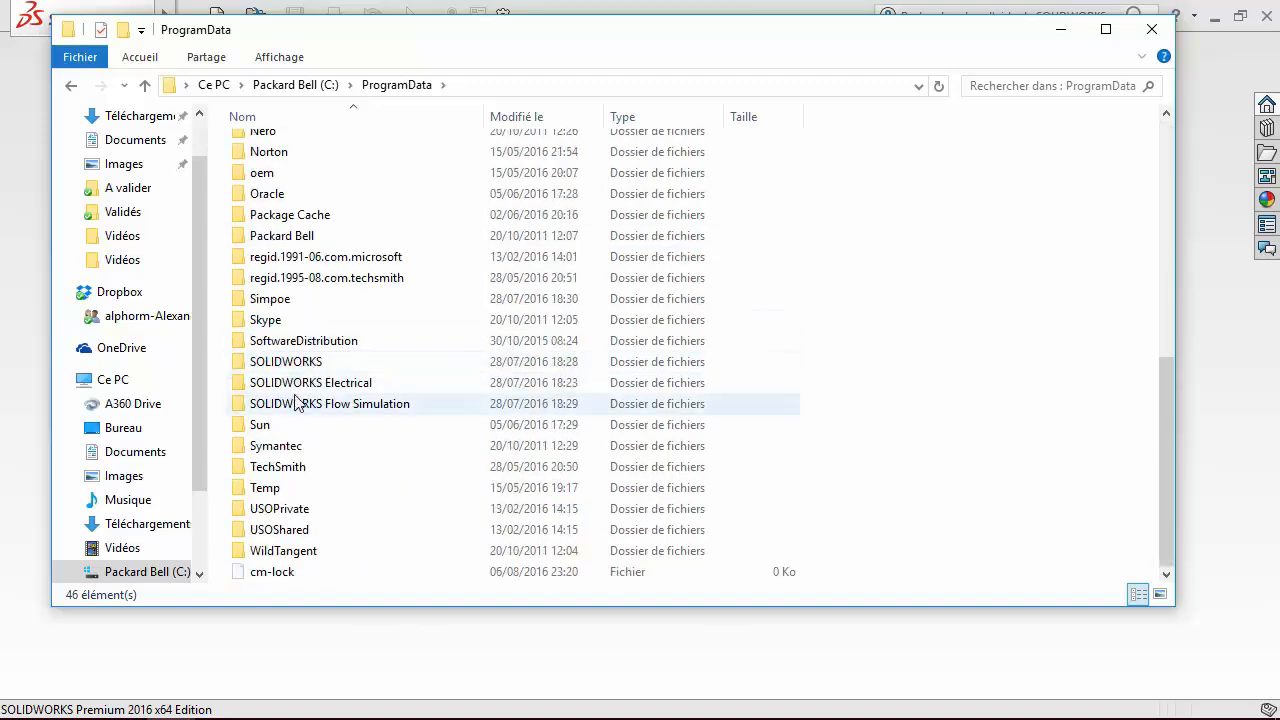
{"action": "double_click", "coordinate": [285, 362]}
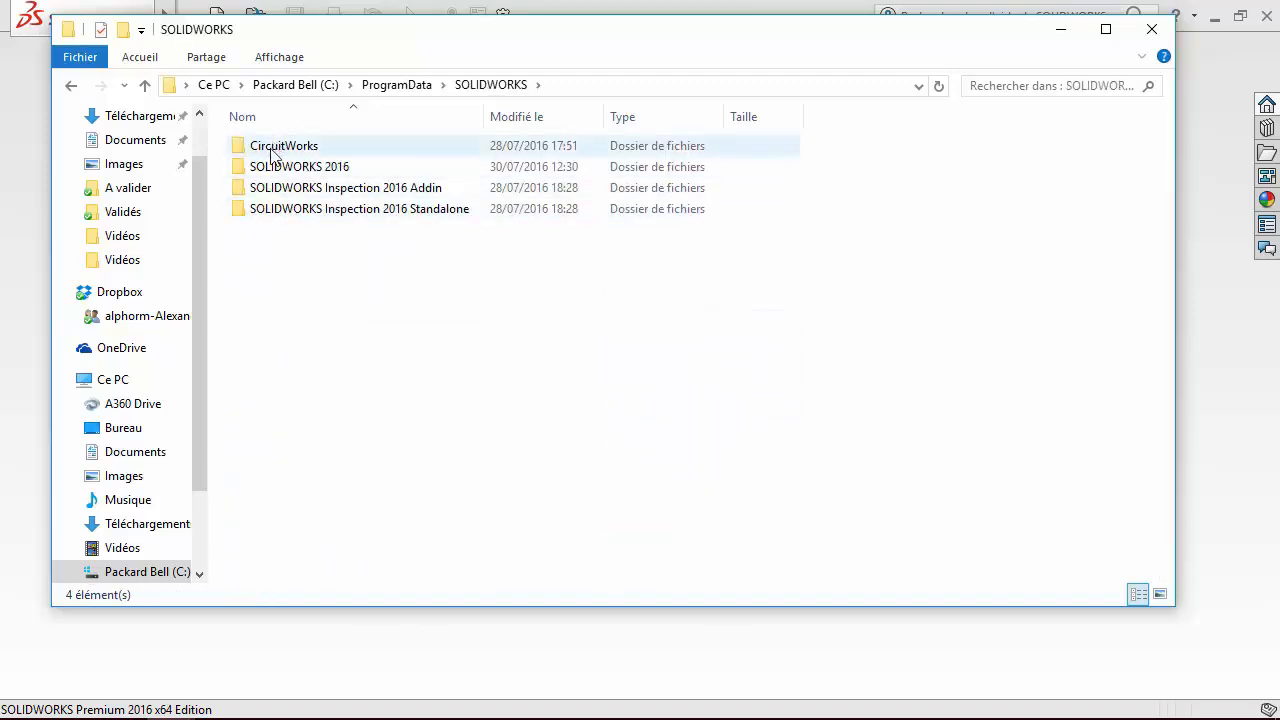
{"action": "double_click", "coordinate": [298, 168]}
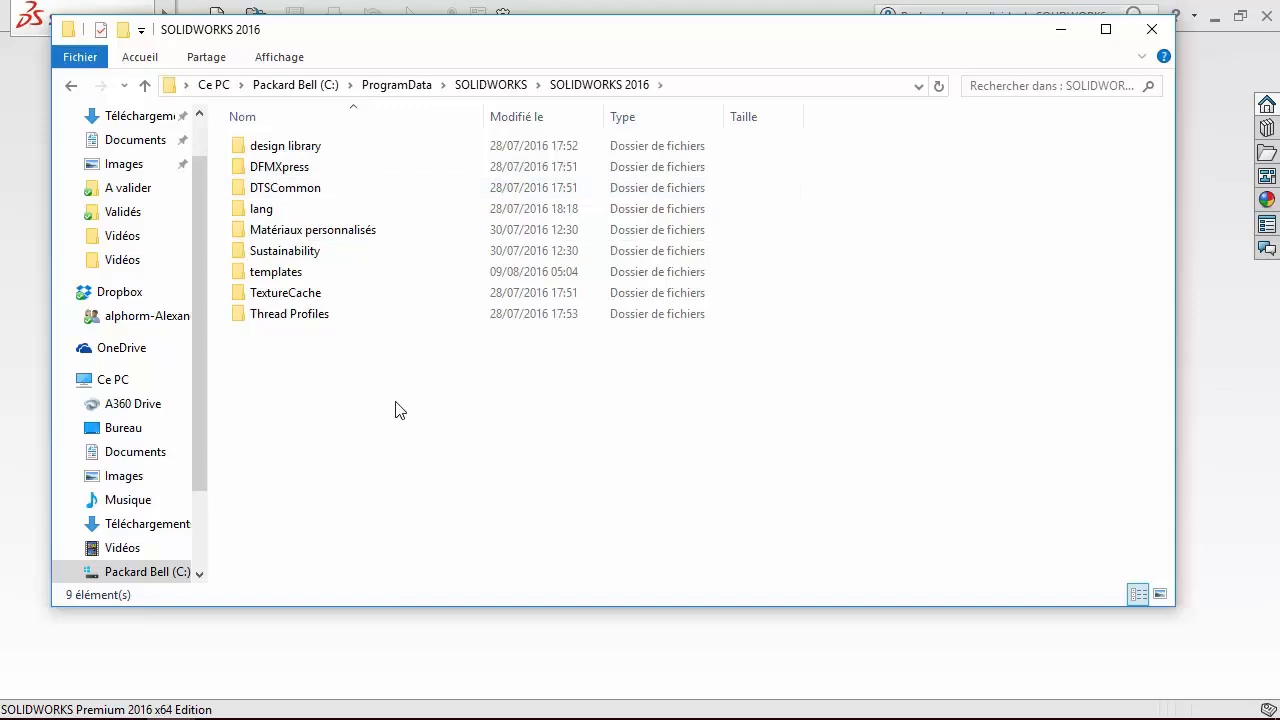
{"action": "double_click", "coordinate": [268, 274]}
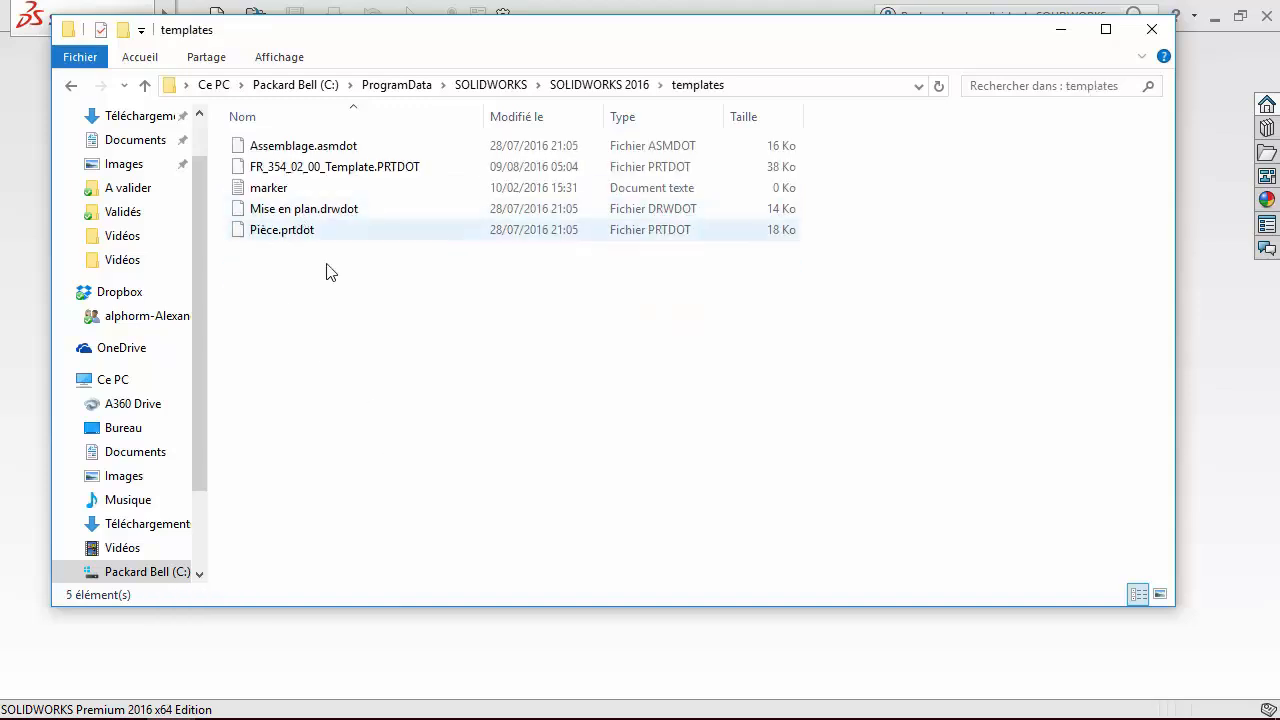
Delete FR_354_02_00_Template.PRTDOT from the templates folder and close the File Explorer window.
{"action": "left_click", "coordinate": [313, 176]}
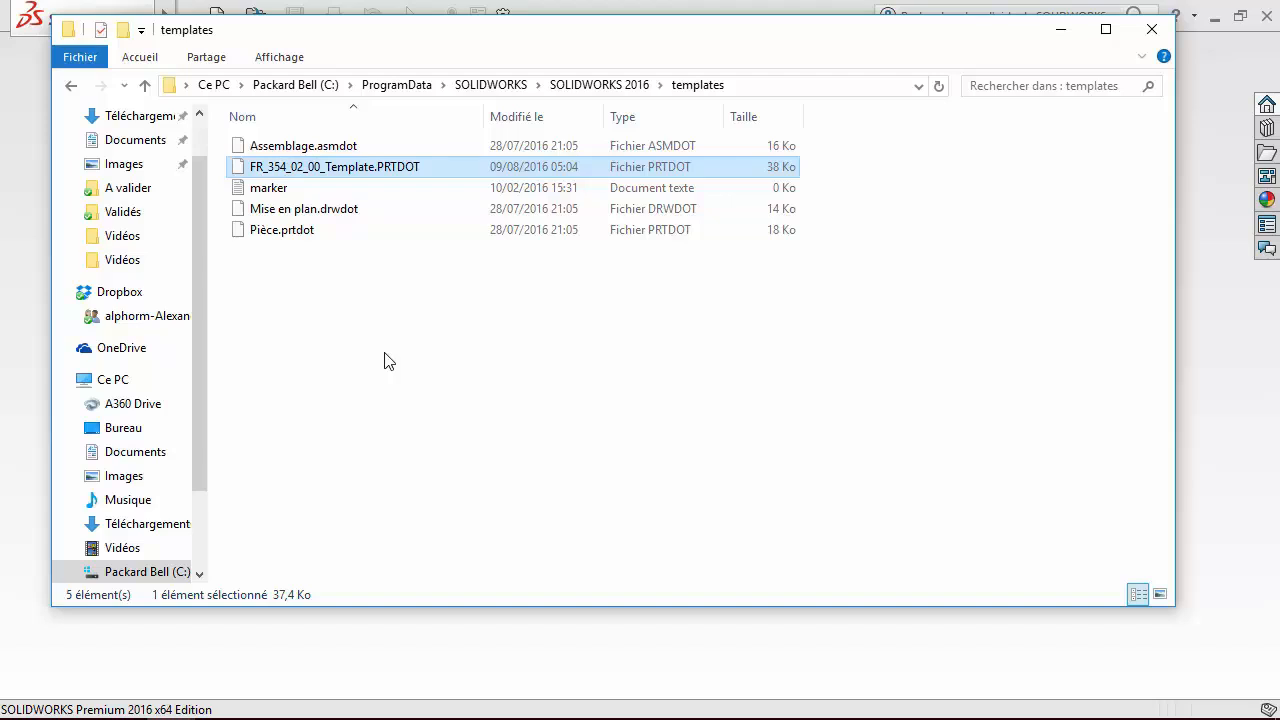
{"action": "key", "text": "Delete"}
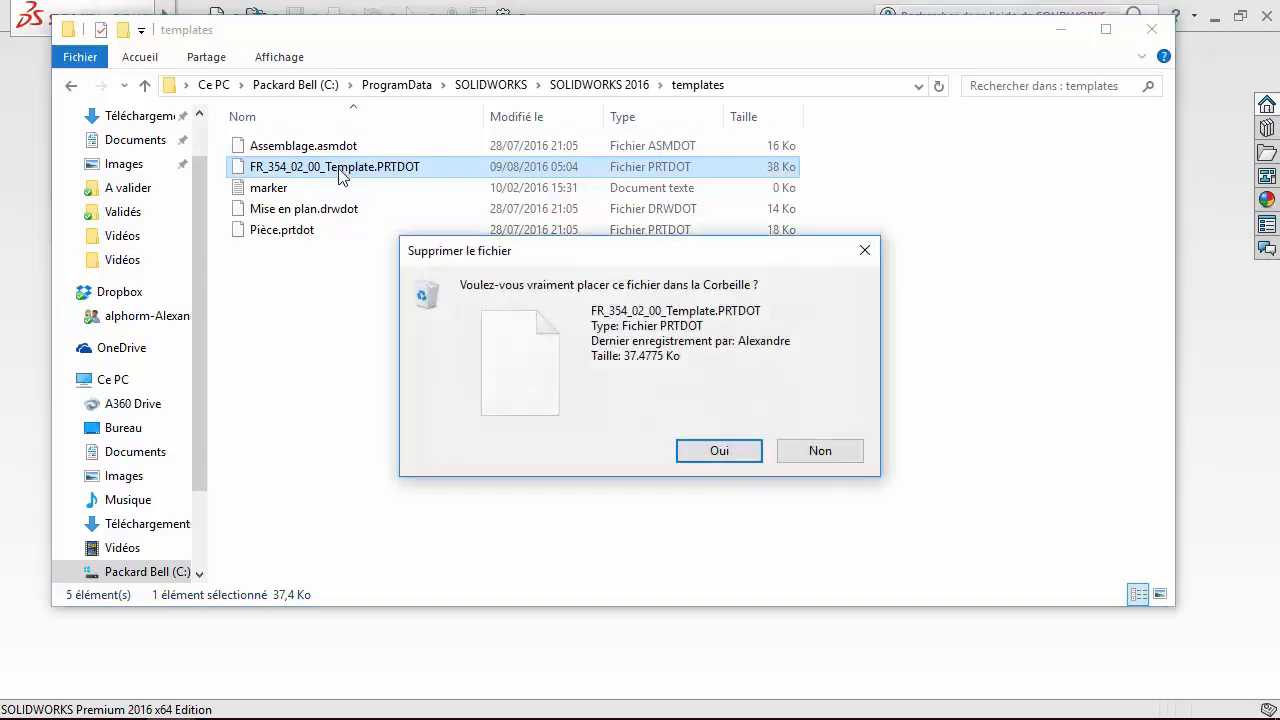
{"action": "left_click", "coordinate": [722, 452]}
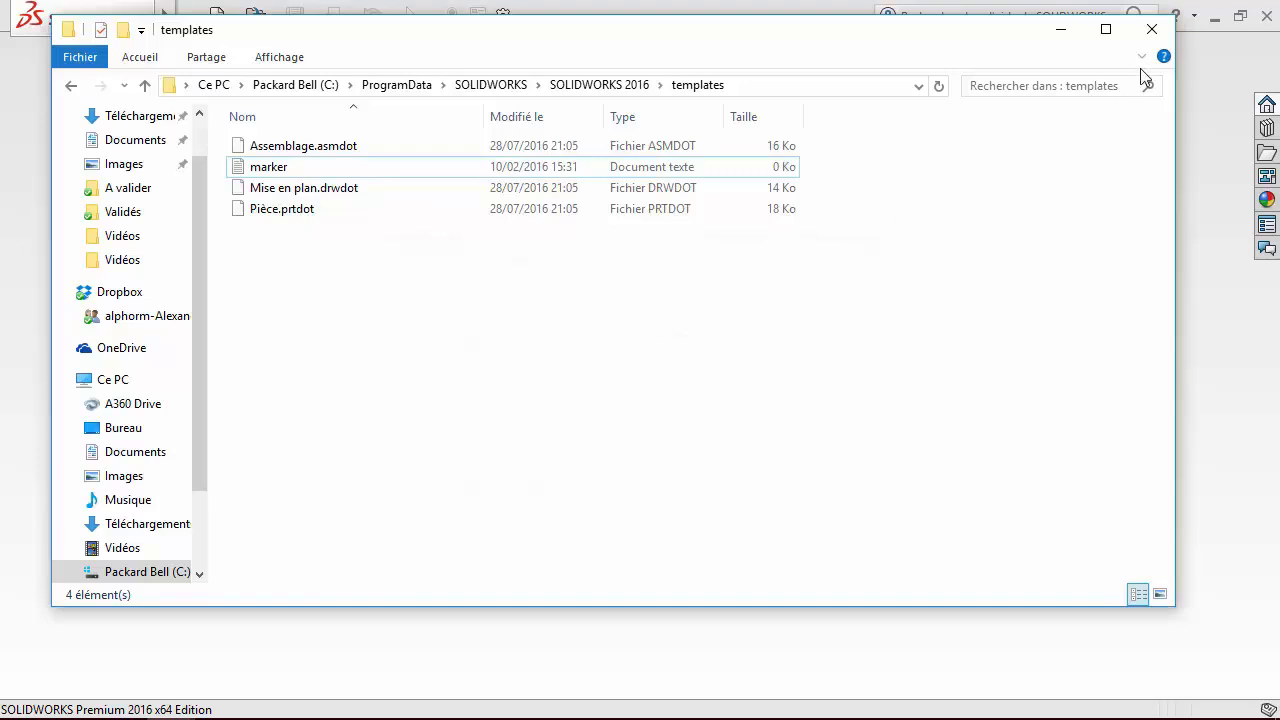
{"action": "left_click", "coordinate": [1152, 32]}
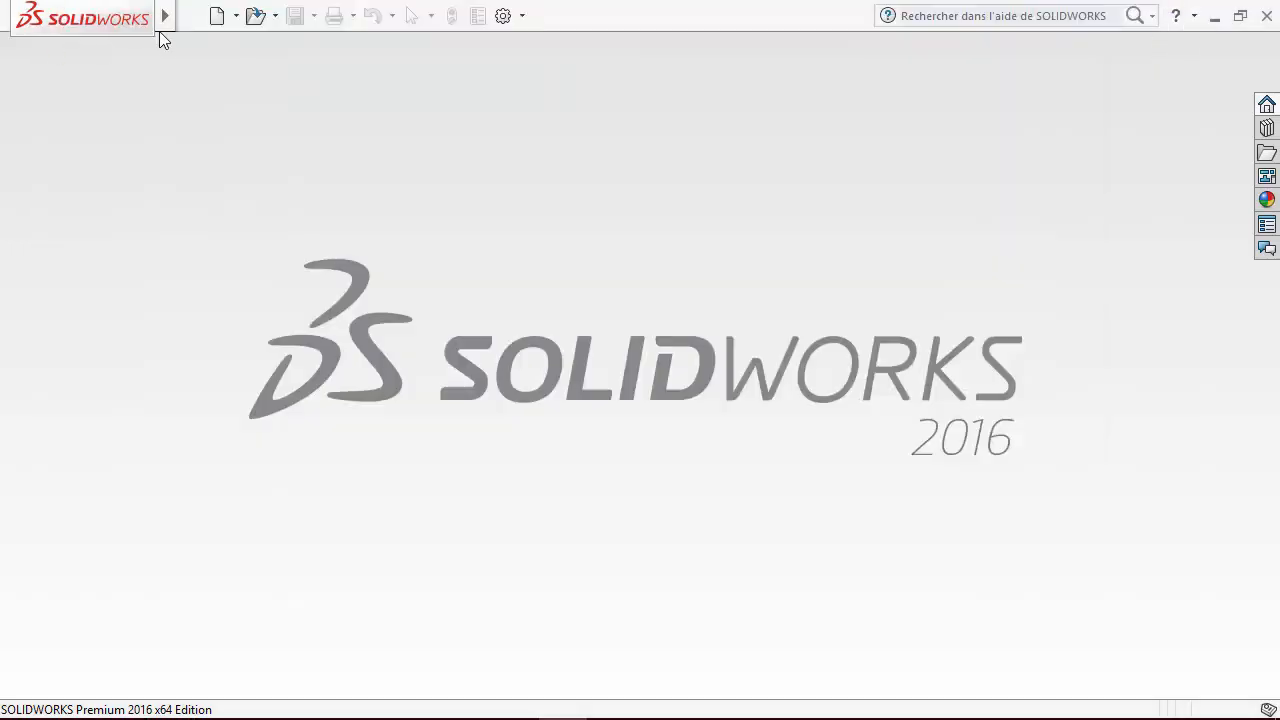
Check the templates offered for new SOLIDWORKS documents and create a new part.
{"action": "left_click", "coordinate": [194, 15]}
{"action": "left_click", "coordinate": [220, 47]}
{"action": "left_click", "coordinate": [352, 567]}
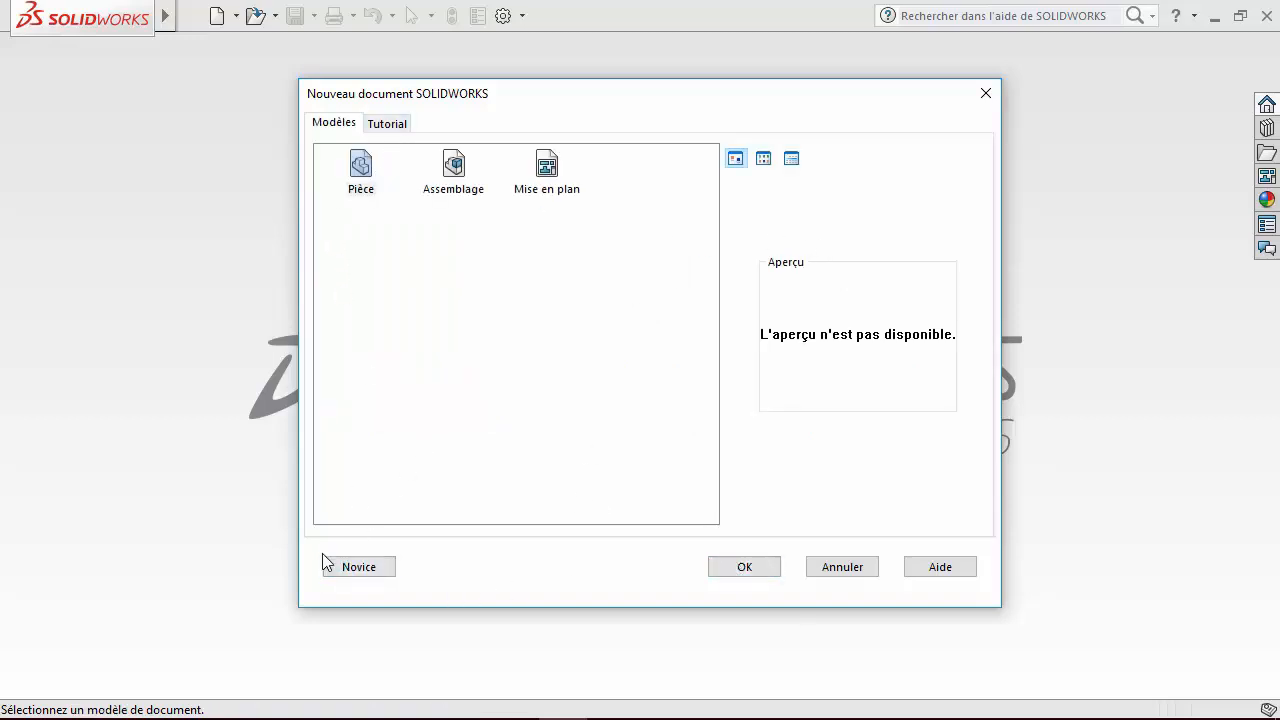
{"action": "left_click", "coordinate": [362, 567]}
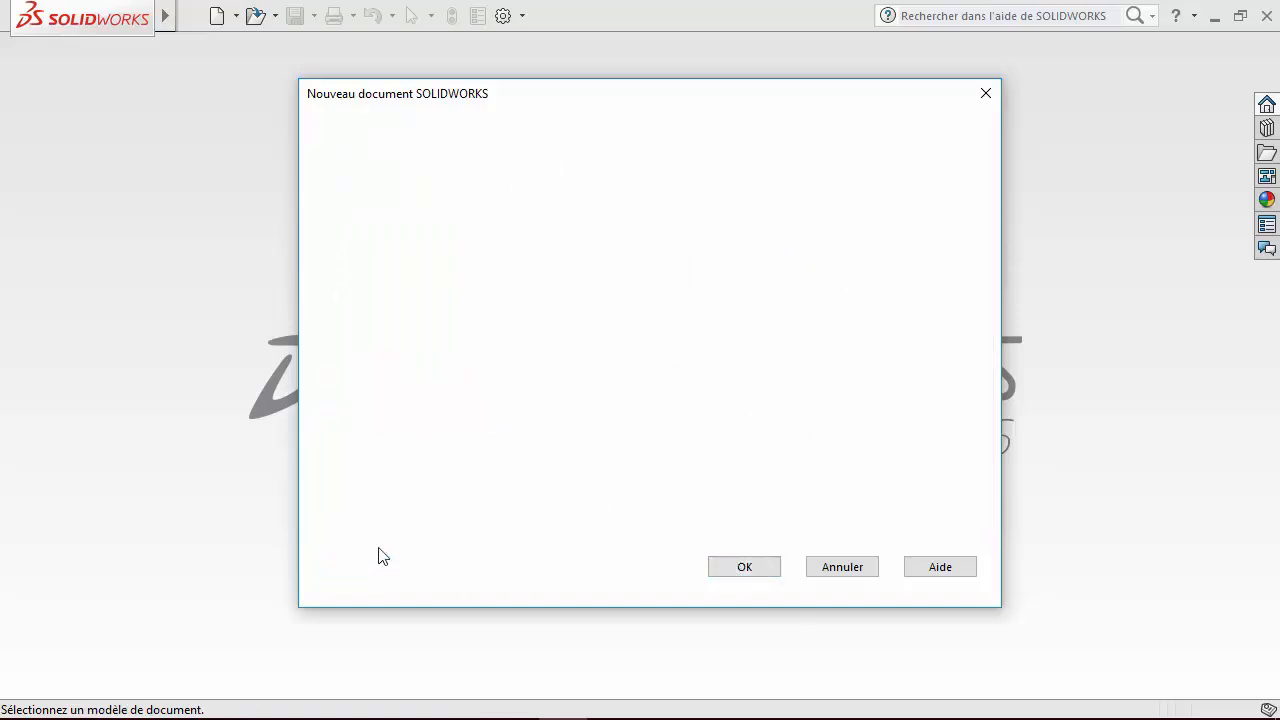
{"action": "left_click", "coordinate": [752, 575]}
{"action": "mouse_move", "coordinate": [157, 14]}
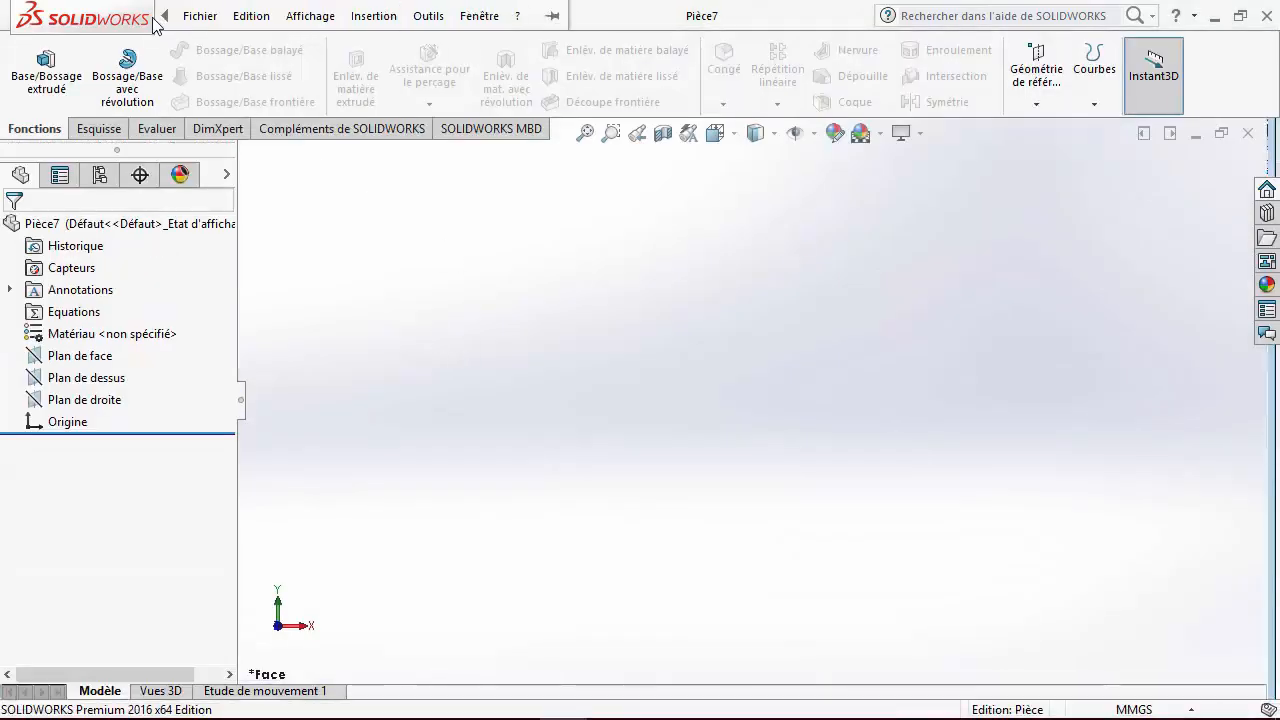
{"action": "left_click", "coordinate": [200, 16]}
{"action": "left_click", "coordinate": [956, 510]}
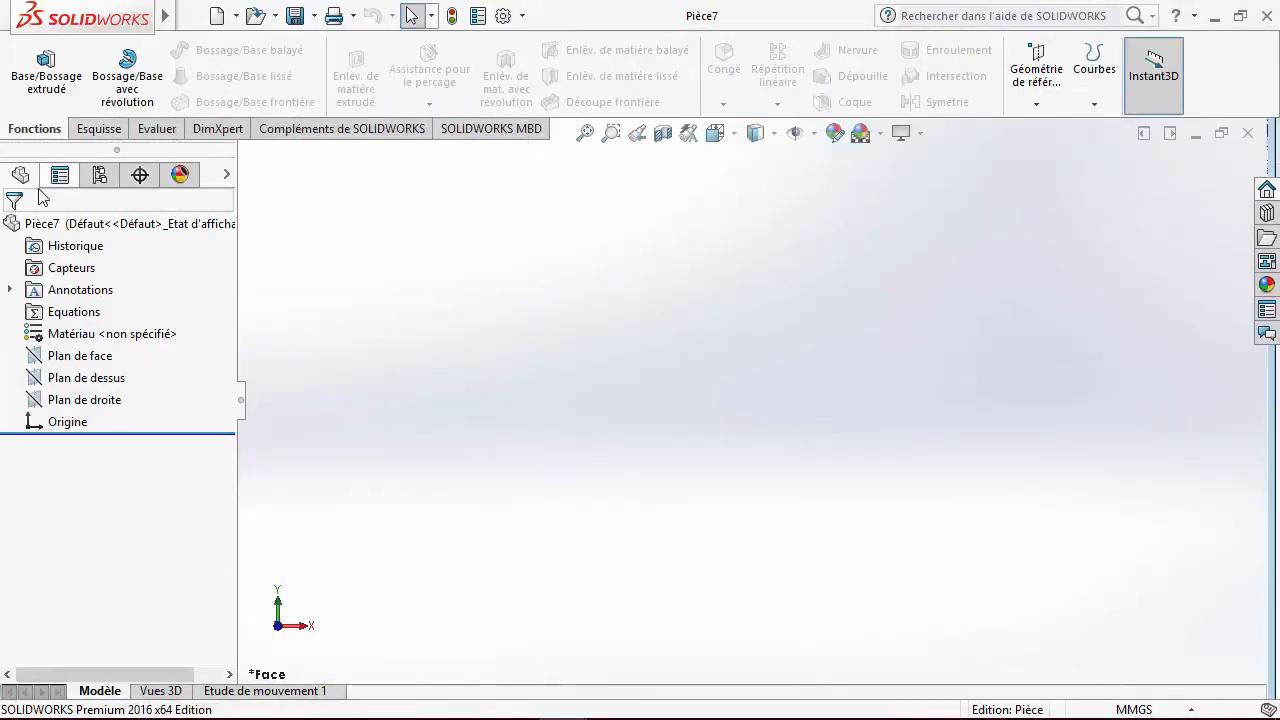
Start a sketch on Plan de face and orient the view normal to it.
{"action": "left_click", "coordinate": [104, 131]}
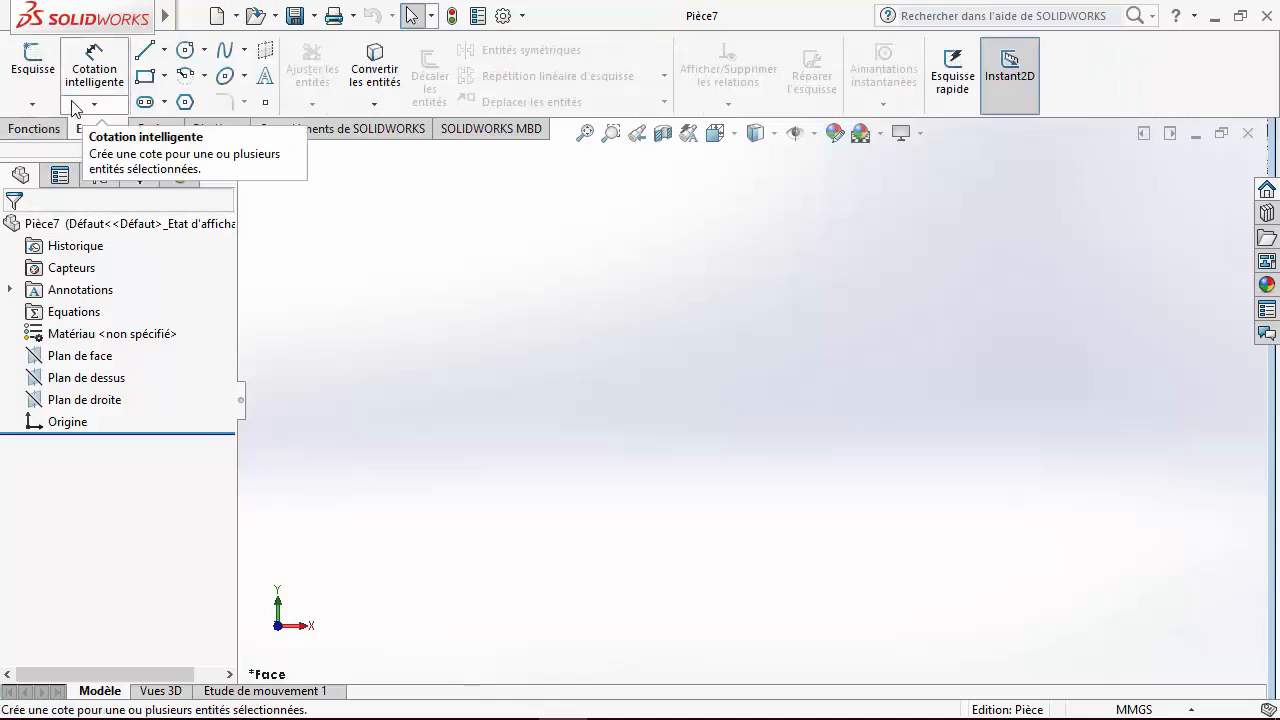
{"action": "left_click", "coordinate": [30, 68]}
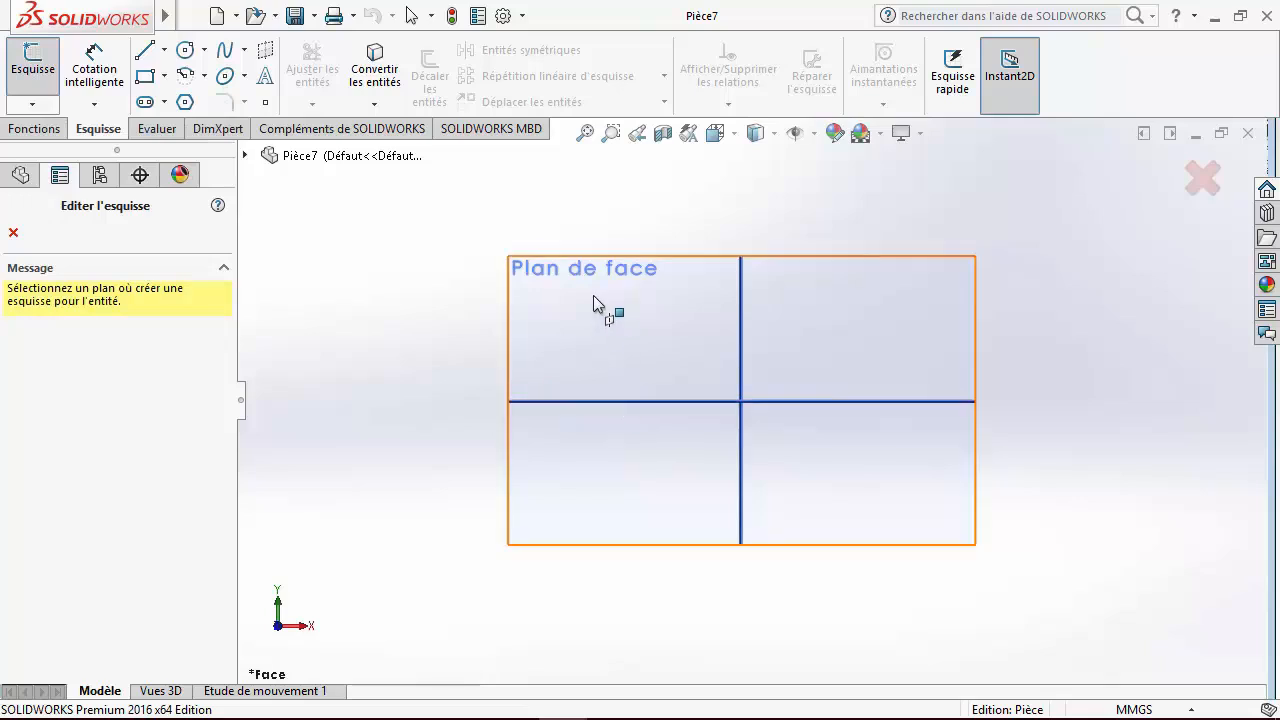
{"action": "left_click", "coordinate": [587, 280]}
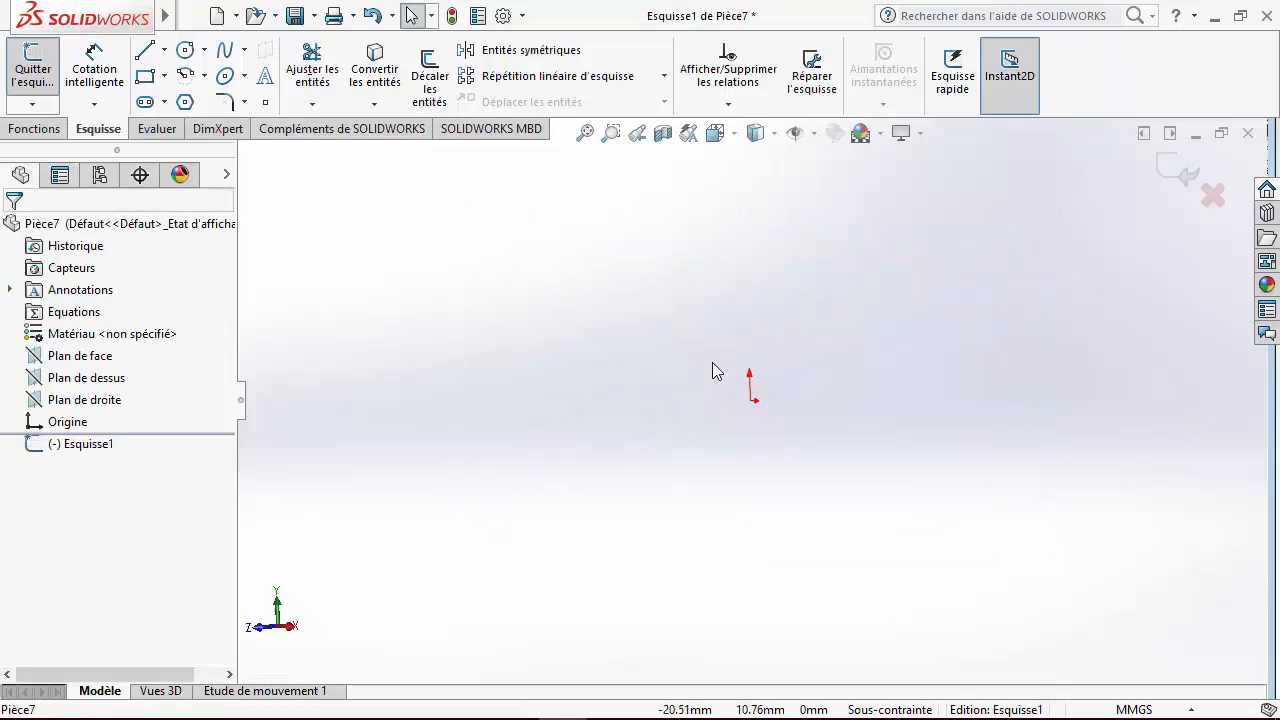
{"action": "left_click", "coordinate": [734, 137]}
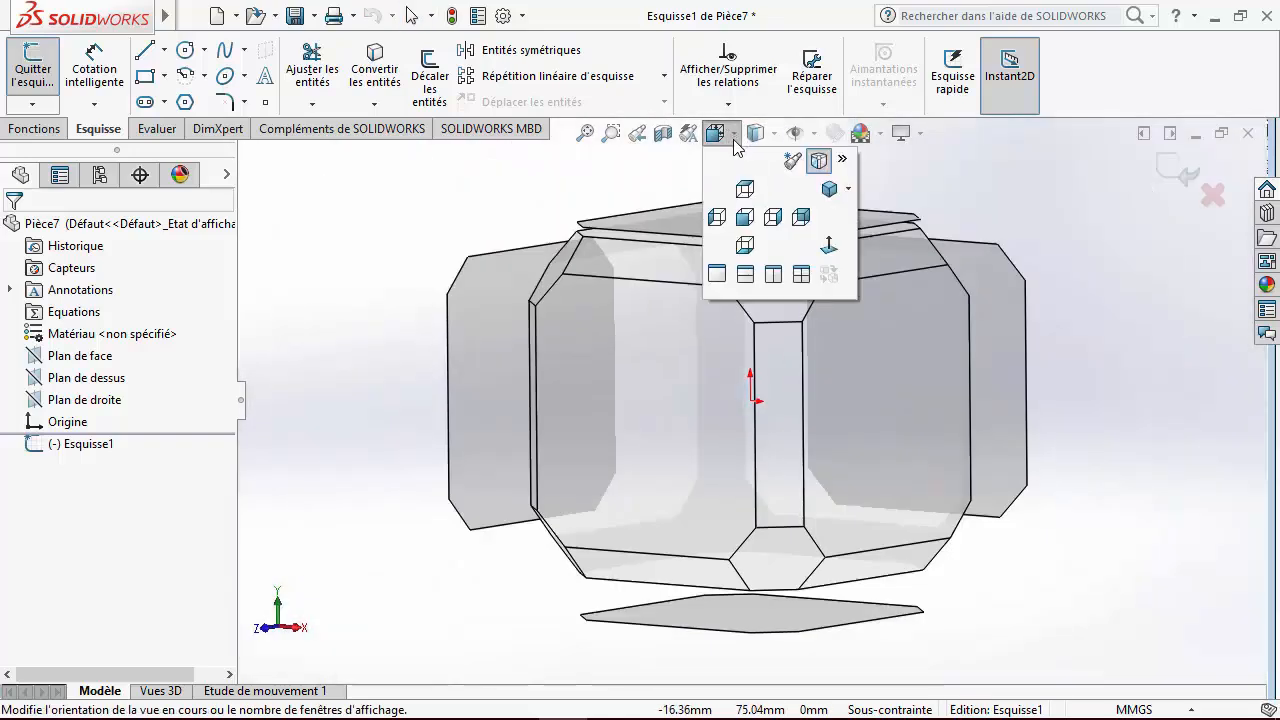
{"action": "left_click", "coordinate": [829, 245]}
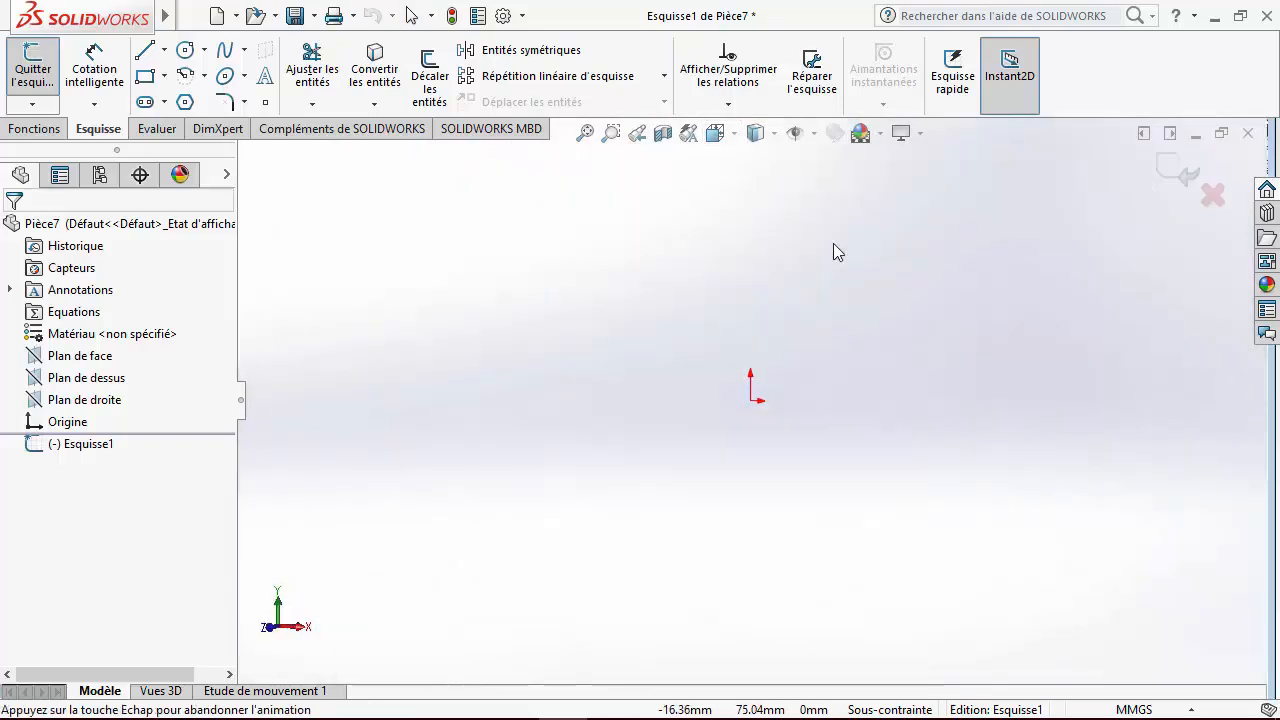
Sketch a closed eight-sided stepped profile of horizontal and vertical lines from the origin, its top edge about 63 mm wide and first drop about 54 mm.
{"action": "left_click", "coordinate": [145, 50]}
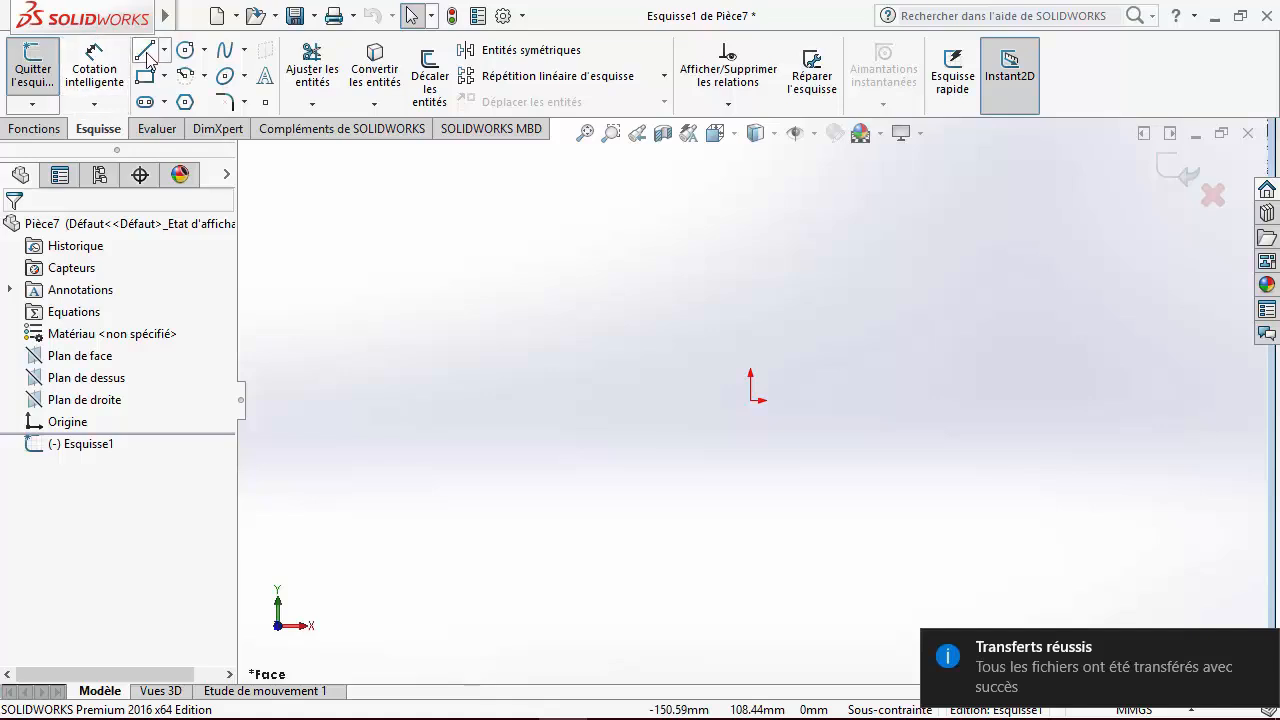
{"action": "left_click", "coordinate": [751, 400]}
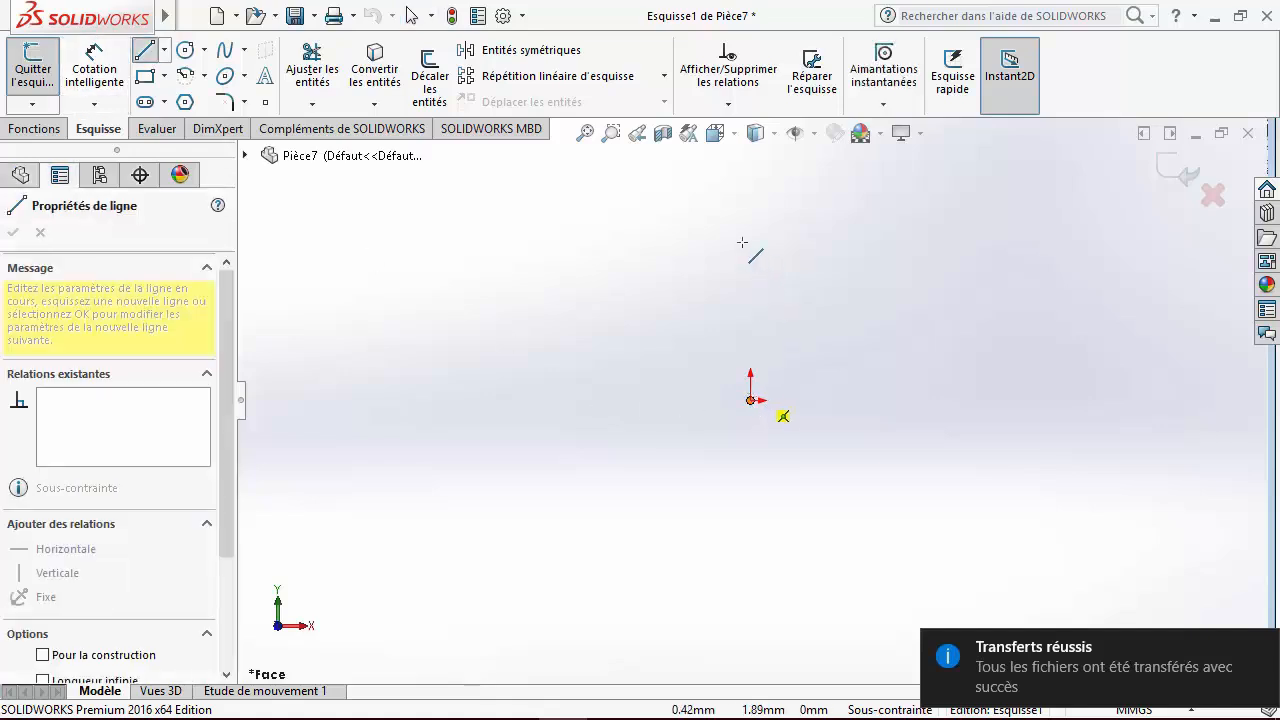
{"action": "left_click", "coordinate": [751, 192]}
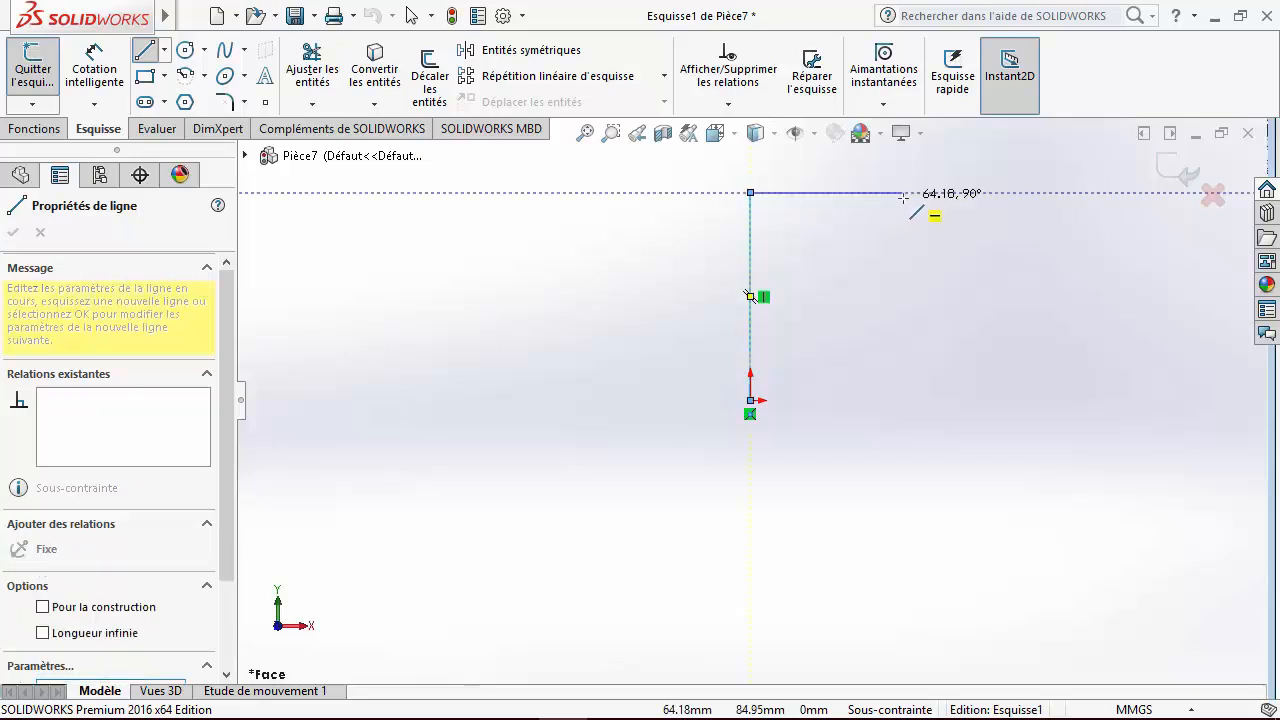
{"action": "left_click", "coordinate": [901, 192]}
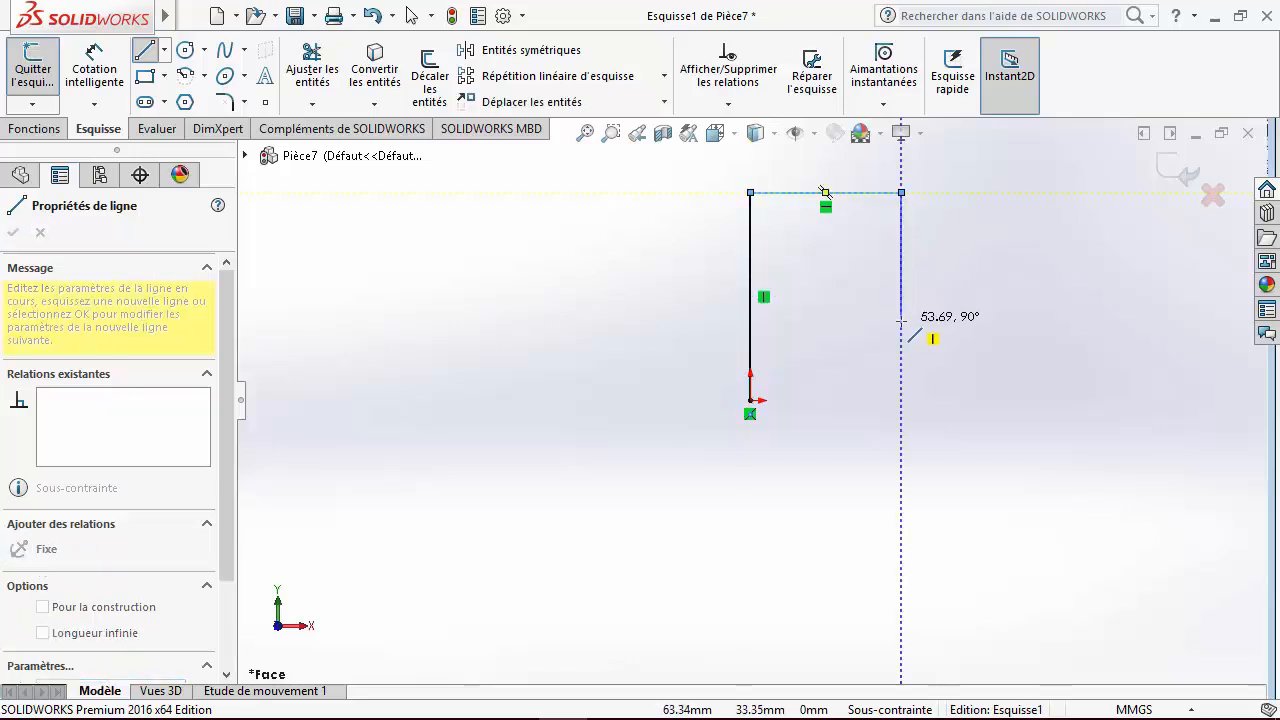
{"action": "left_click", "coordinate": [901, 320]}
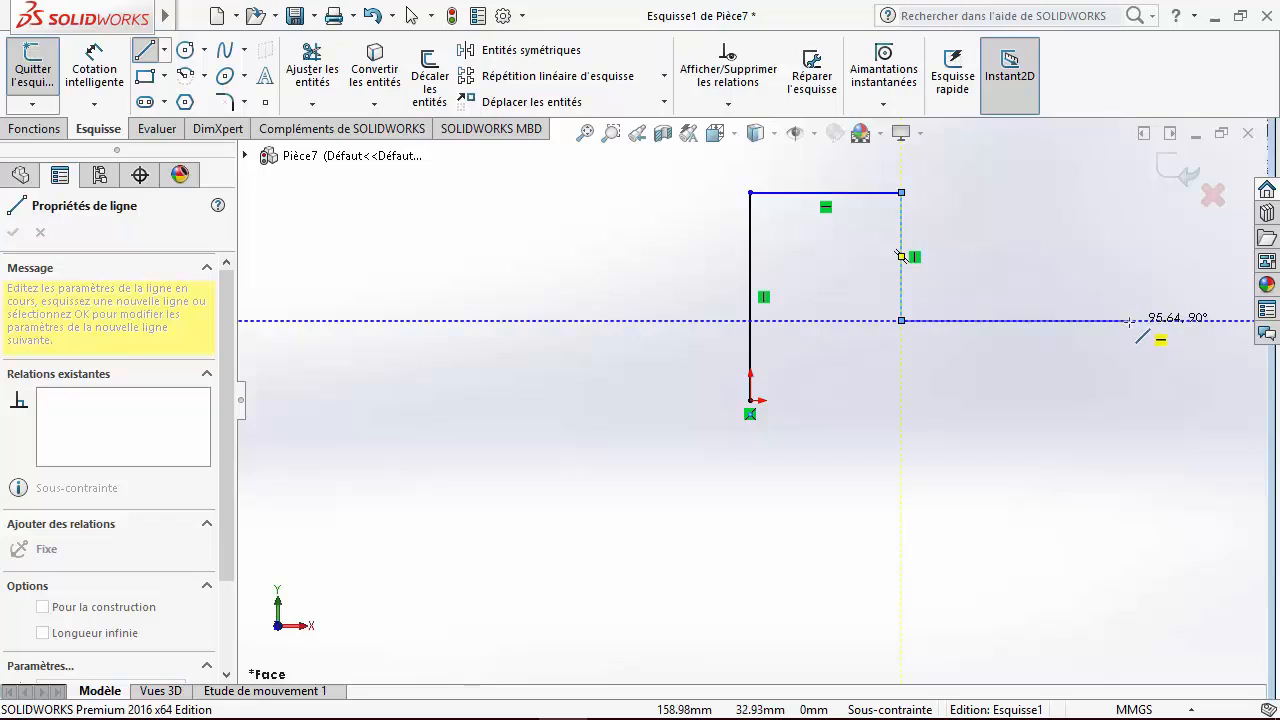
{"action": "left_click", "coordinate": [1129, 320]}
{"action": "left_click", "coordinate": [1129, 568]}
{"action": "left_click", "coordinate": [977, 568]}
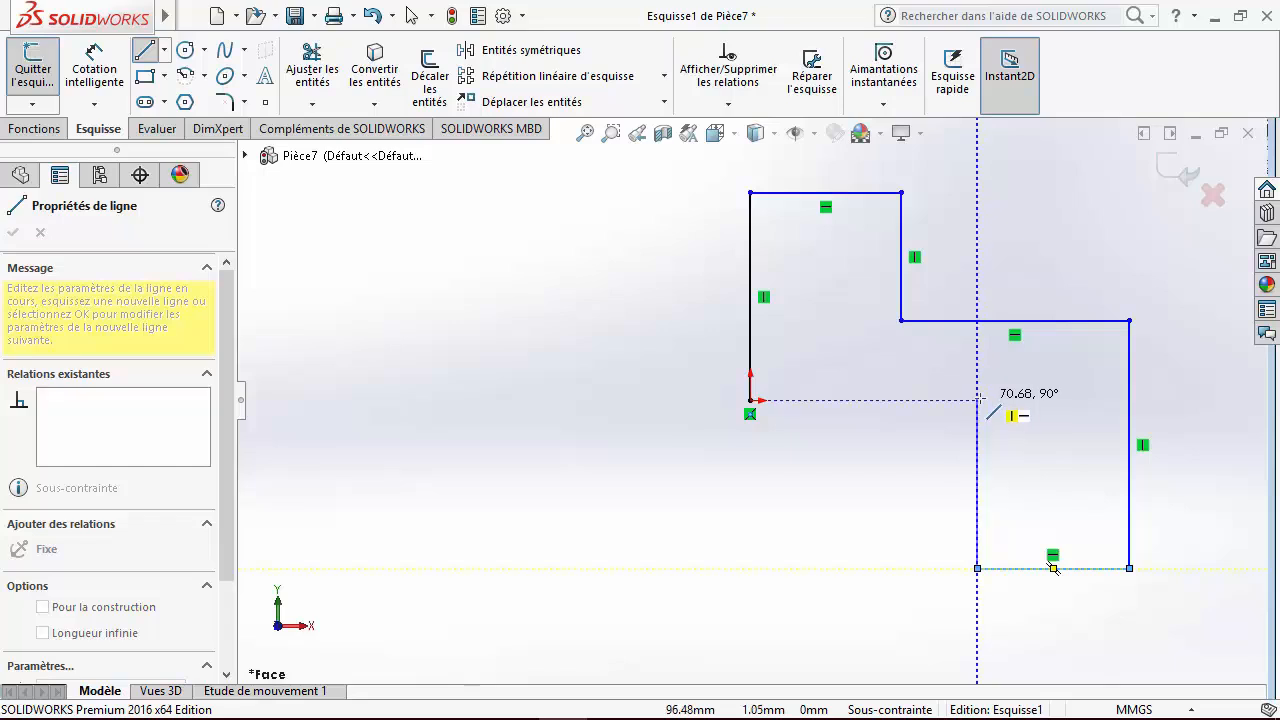
{"action": "left_click", "coordinate": [978, 400]}
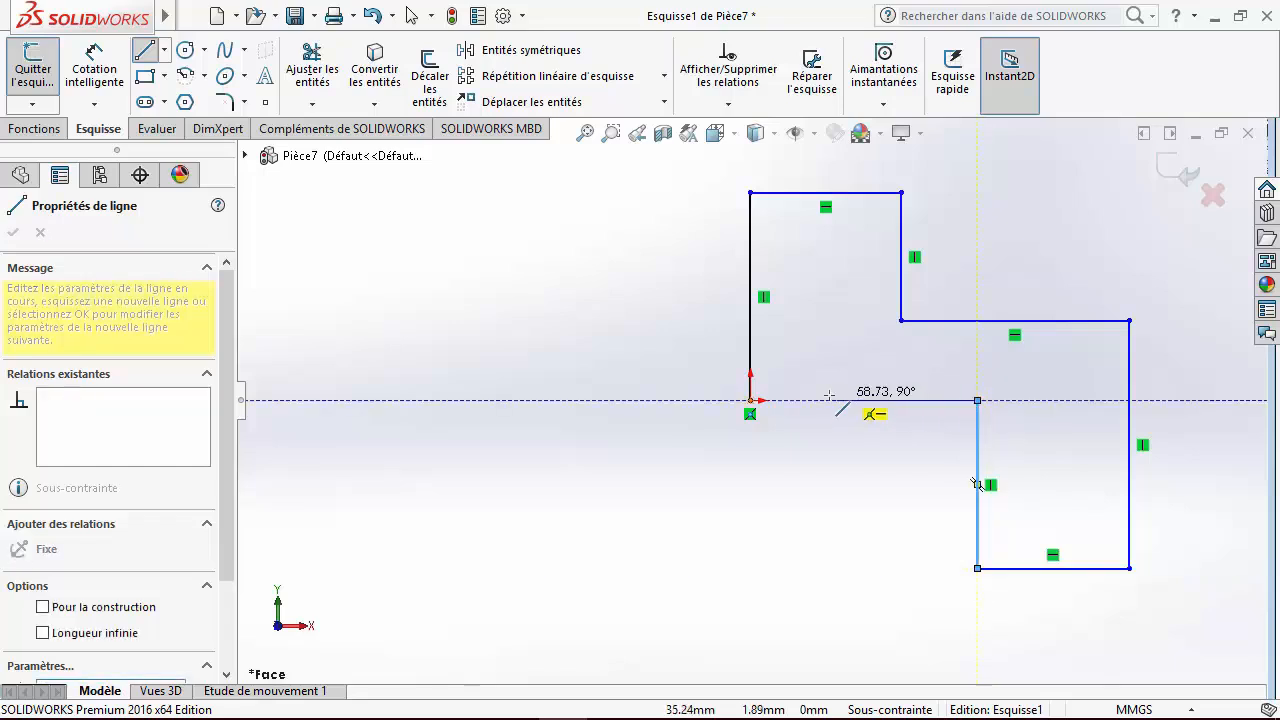
{"action": "left_click", "coordinate": [750, 401]}
{"action": "mouse_move", "coordinate": [920, 503]}
{"action": "middle_mouse_down"}
{"action": "mouse_move", "coordinate": [735, 513]}
{"action": "mouse_move", "coordinate": [831, 509]}
{"action": "middle_mouse_up"}
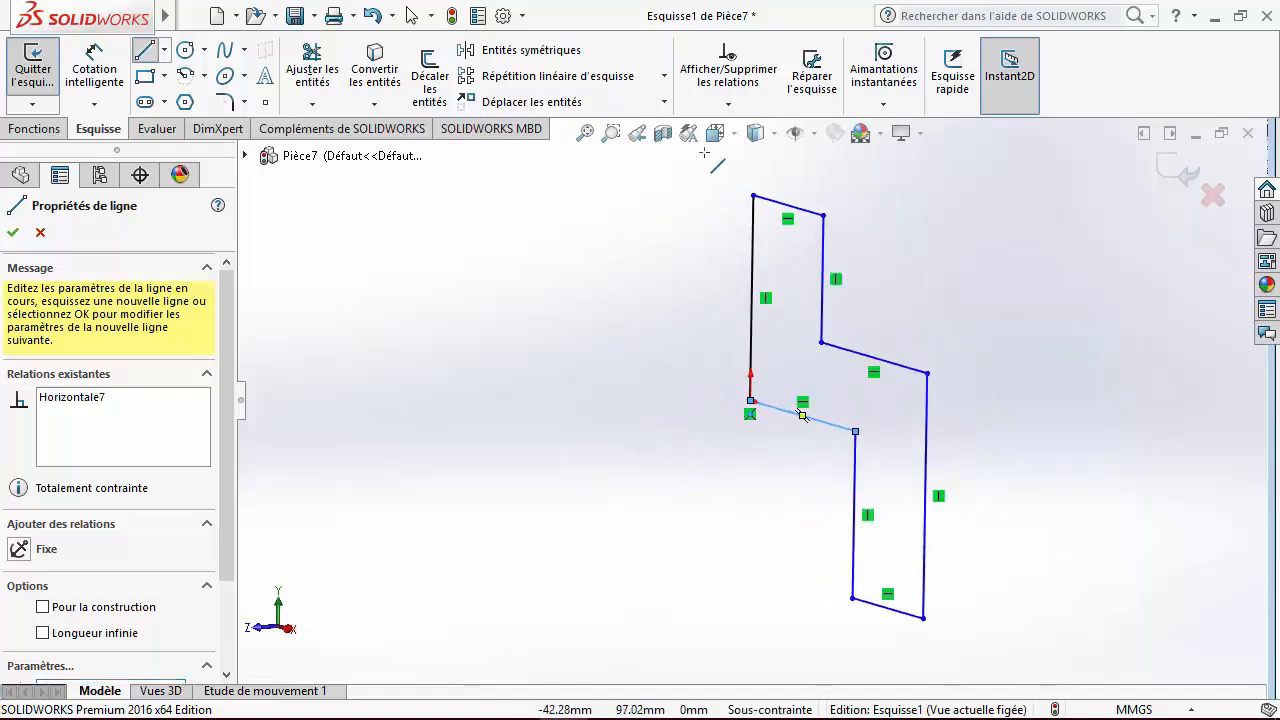
{"action": "left_click", "coordinate": [737, 134]}
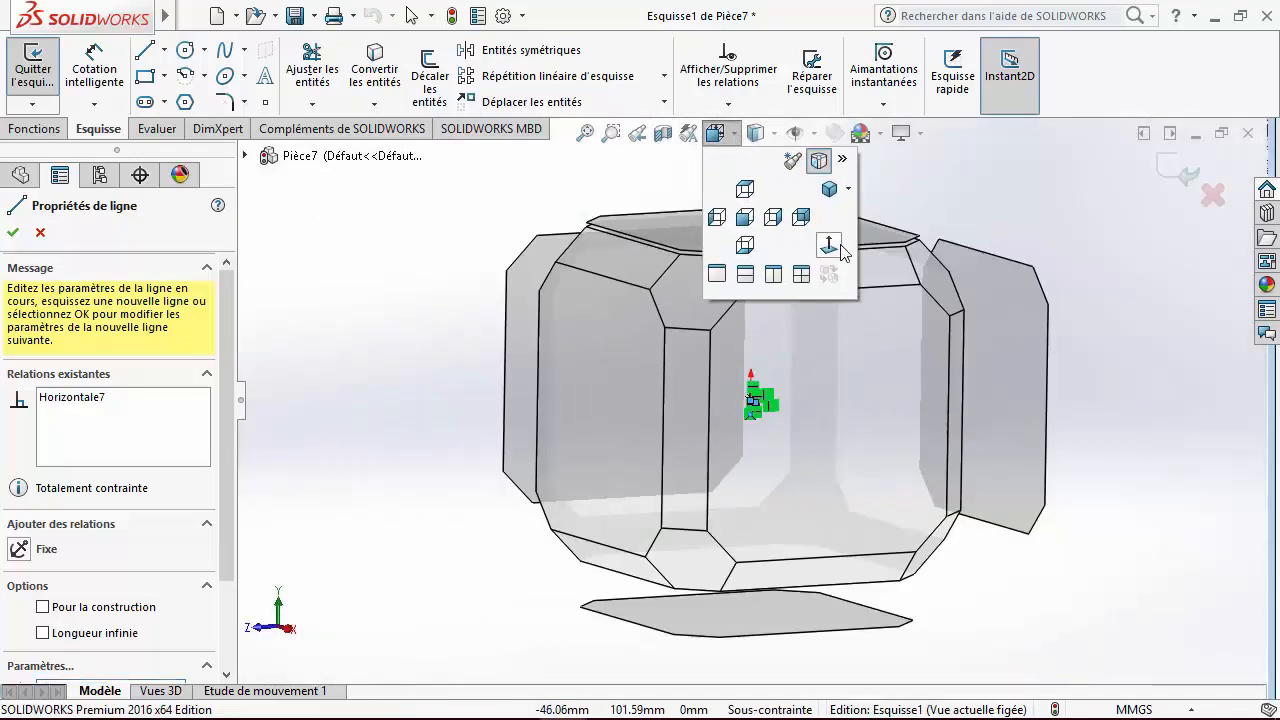
{"action": "left_click", "coordinate": [834, 247]}
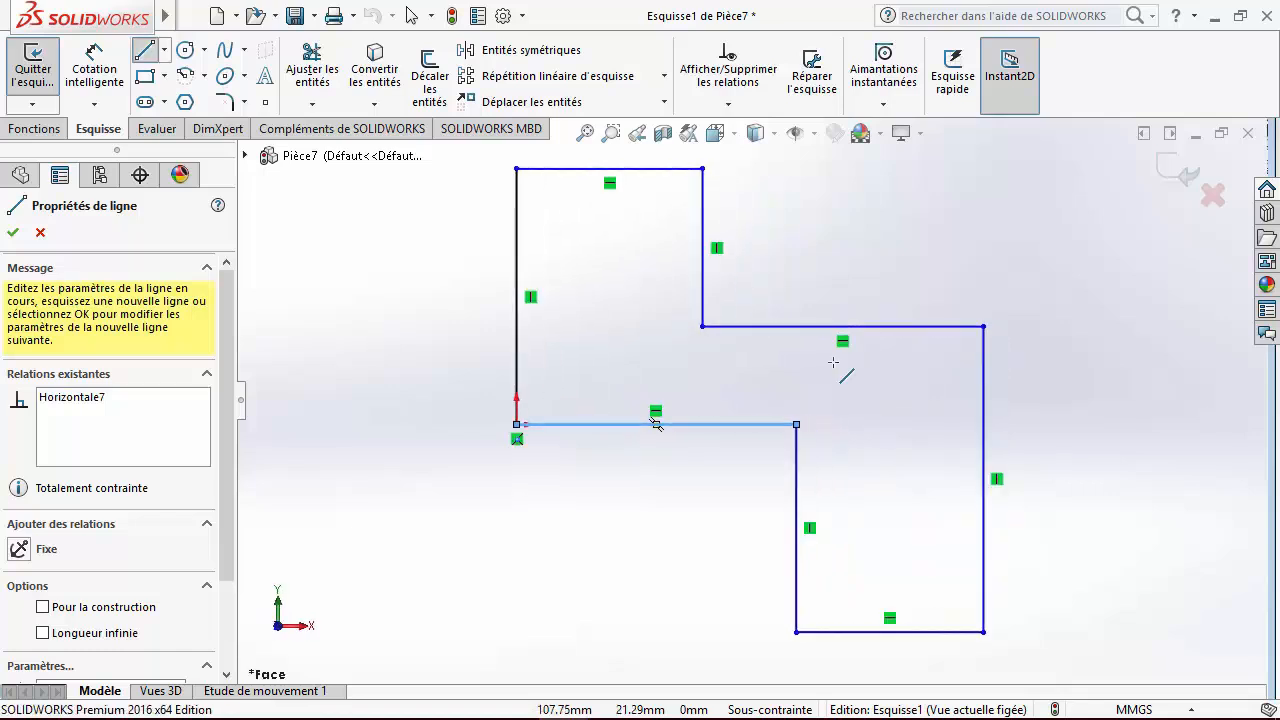
{"action": "key", "text": "Escape"}
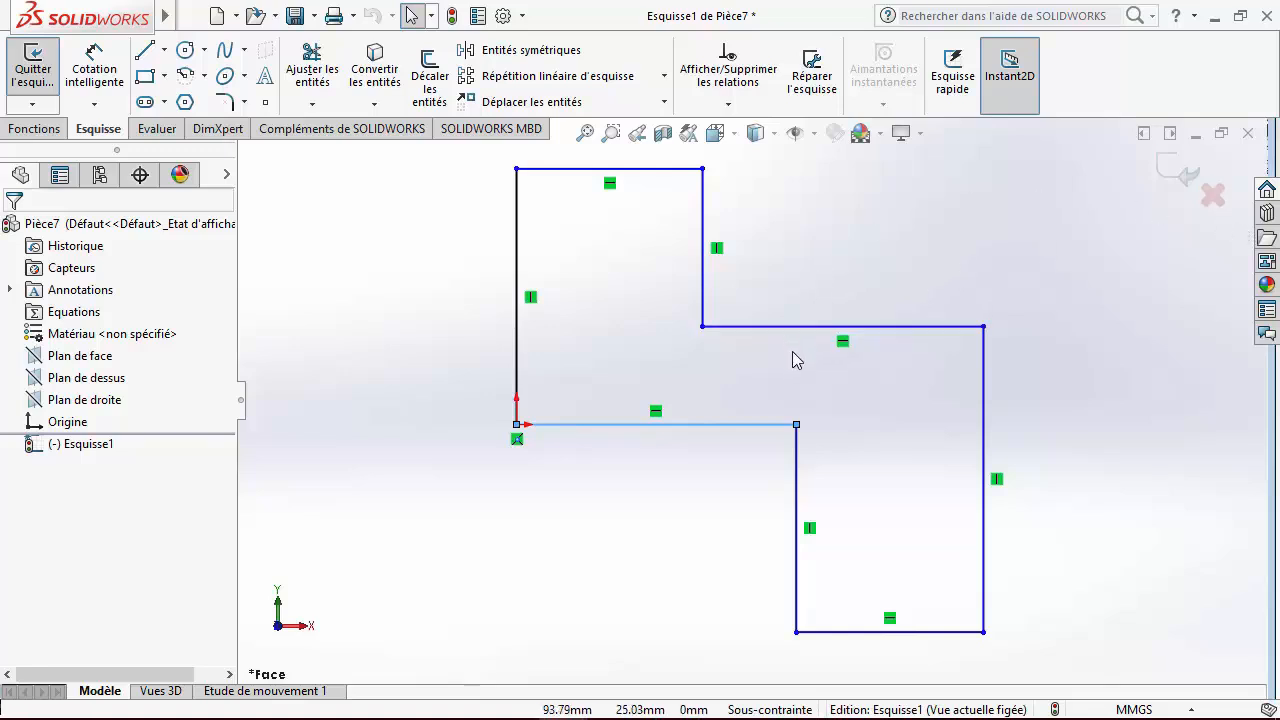
Examine the horizontal and vertical relations on the profile's upper lines from a tilted view, and return normal to the sketch.
{"action": "mouse_move", "coordinate": [795, 346]}
{"action": "middle_mouse_down"}
{"action": "mouse_move", "coordinate": [845, 306]}
{"action": "mouse_move", "coordinate": [897, 337]}
{"action": "mouse_move", "coordinate": [811, 266]}
{"action": "mouse_move", "coordinate": [837, 254]}
{"action": "mouse_move", "coordinate": [848, 270]}
{"action": "middle_mouse_up"}
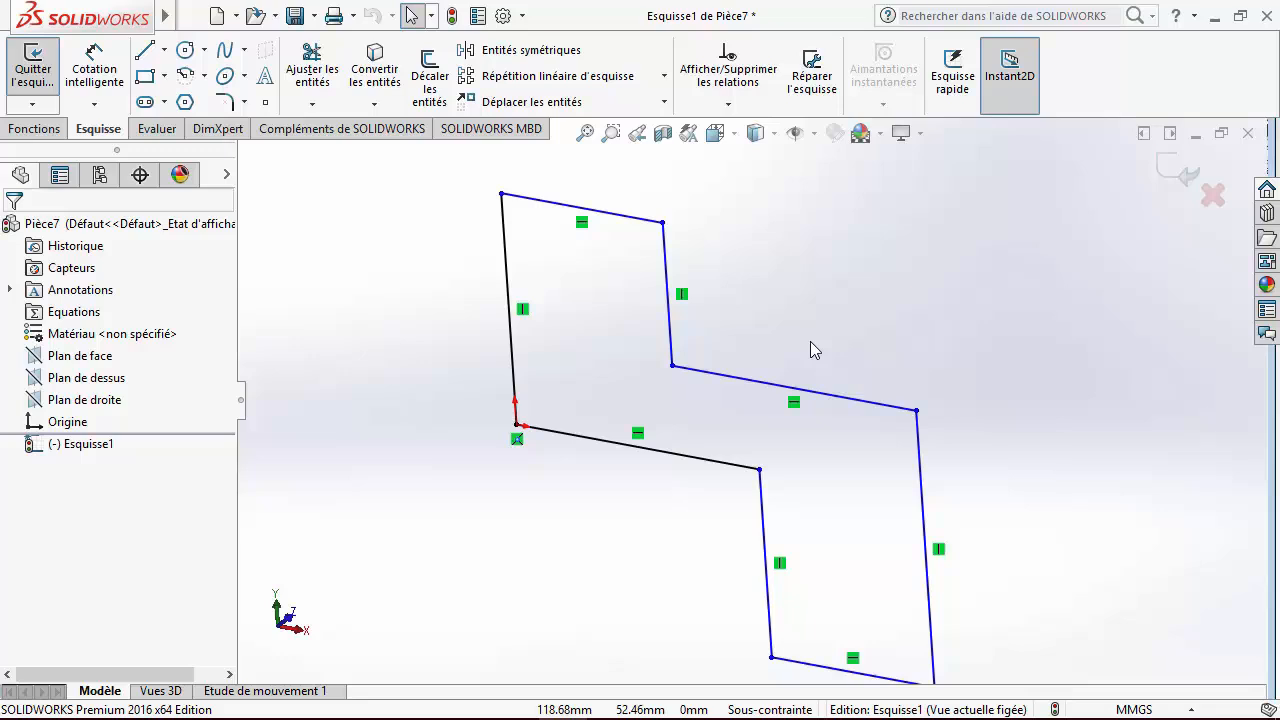
{"action": "left_click", "coordinate": [522, 309]}
{"action": "left_click", "coordinate": [582, 222]}
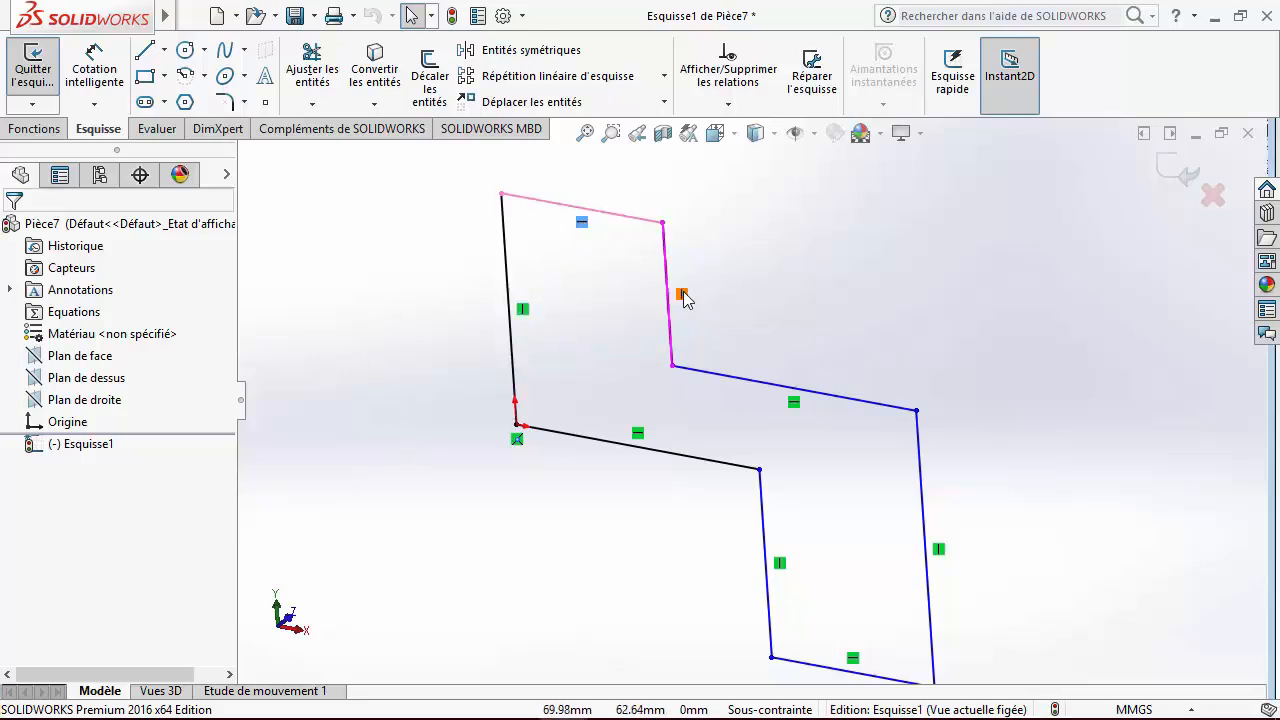
{"action": "left_click", "coordinate": [681, 295]}
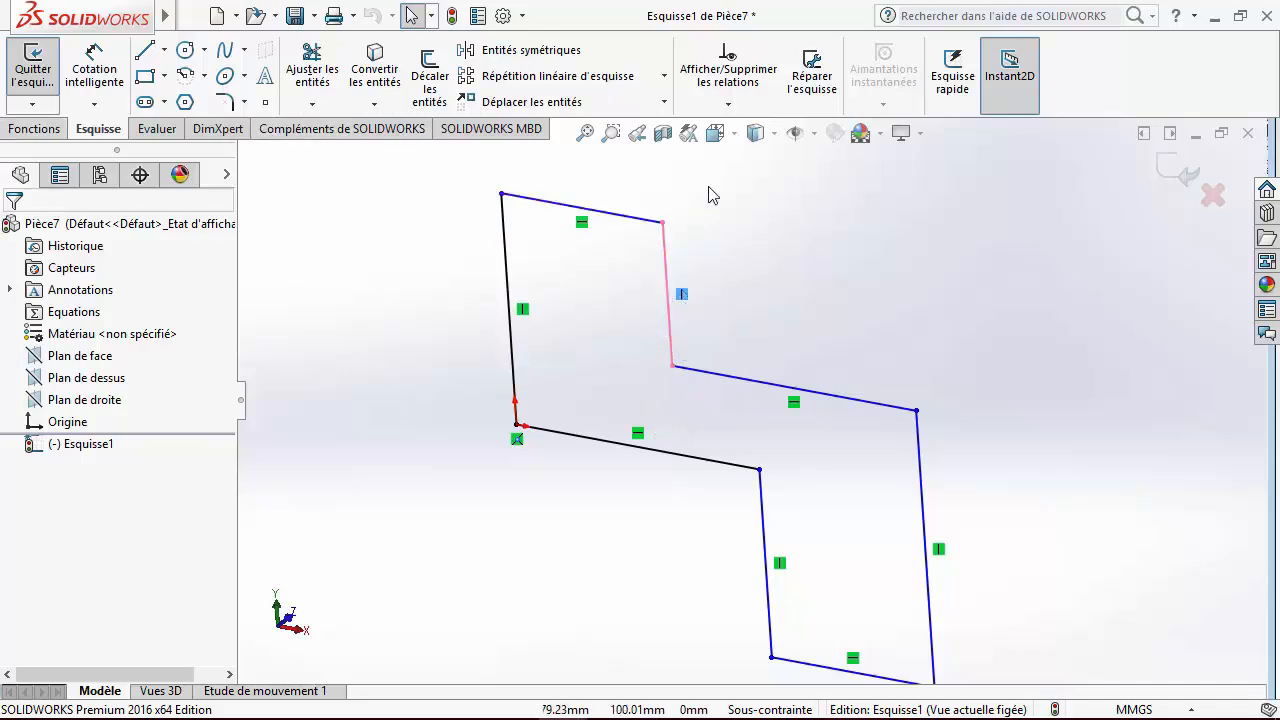
{"action": "left_click", "coordinate": [733, 137]}
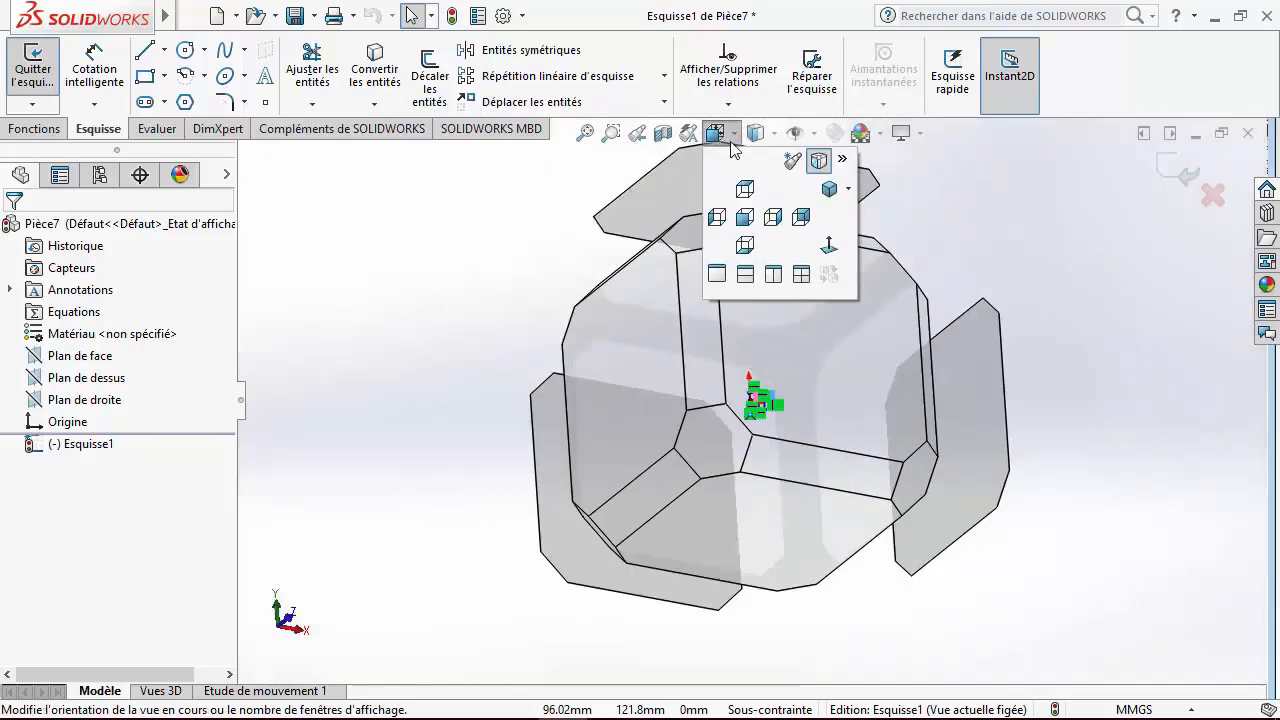
{"action": "left_click", "coordinate": [829, 245]}
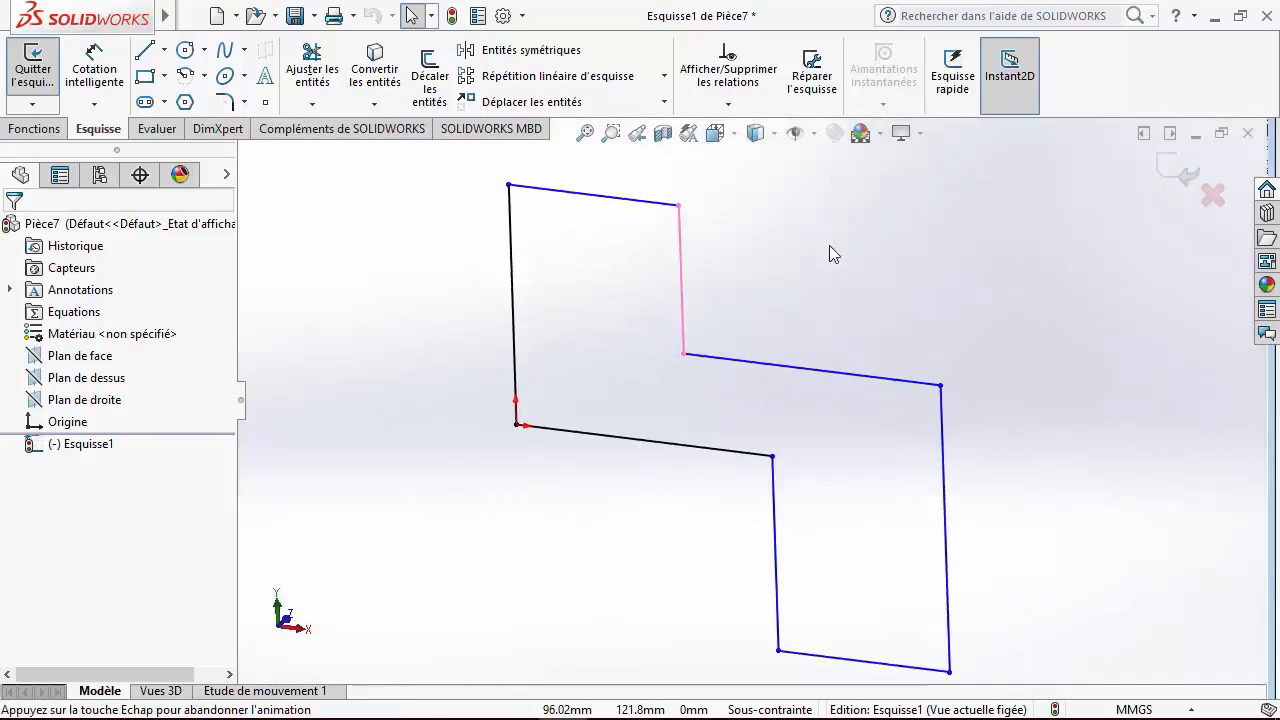
{"action": "scroll", "coordinate": [885, 283], "scroll_direction": "up", "scroll_amount": 1}
{"action": "scroll", "coordinate": [1085, 247], "scroll_direction": "up", "scroll_amount": 1}
{"action": "scroll", "coordinate": [1150, 258], "scroll_direction": "down", "scroll_amount": 1}
{"action": "scroll", "coordinate": [1077, 304], "scroll_direction": "up", "scroll_amount": 1}
{"action": "scroll", "coordinate": [690, 390], "scroll_direction": "down", "scroll_amount": 1}
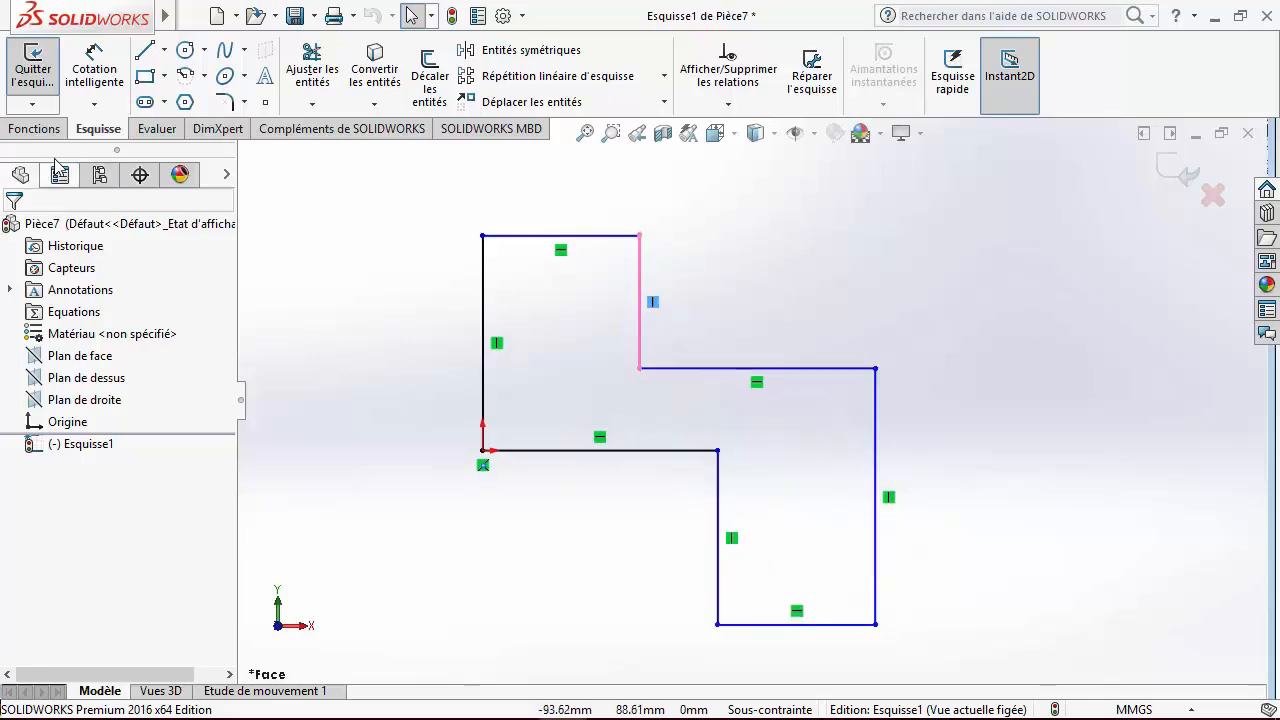
Draw a slanted line joining the midpoints of the two vertical edges of the profile's lower section.
{"action": "left_click", "coordinate": [144, 50]}
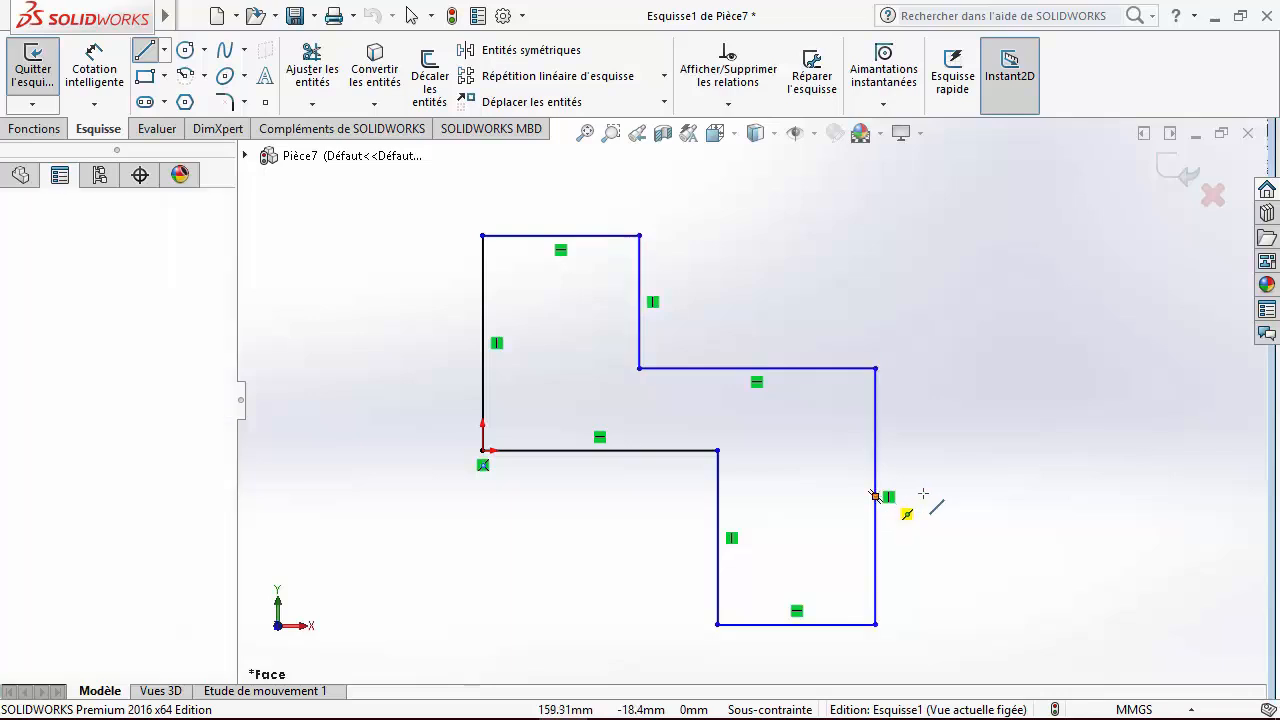
{"action": "left_click", "coordinate": [875, 496]}
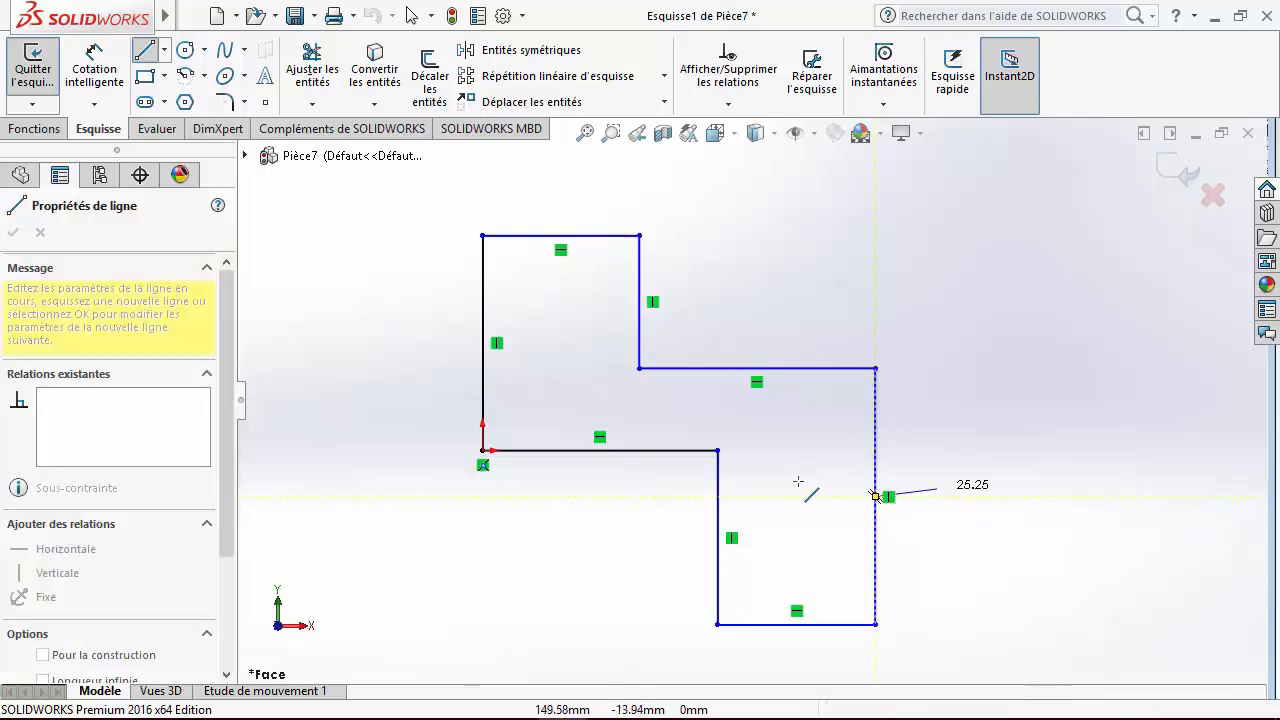
{"action": "left_click", "coordinate": [717, 537]}
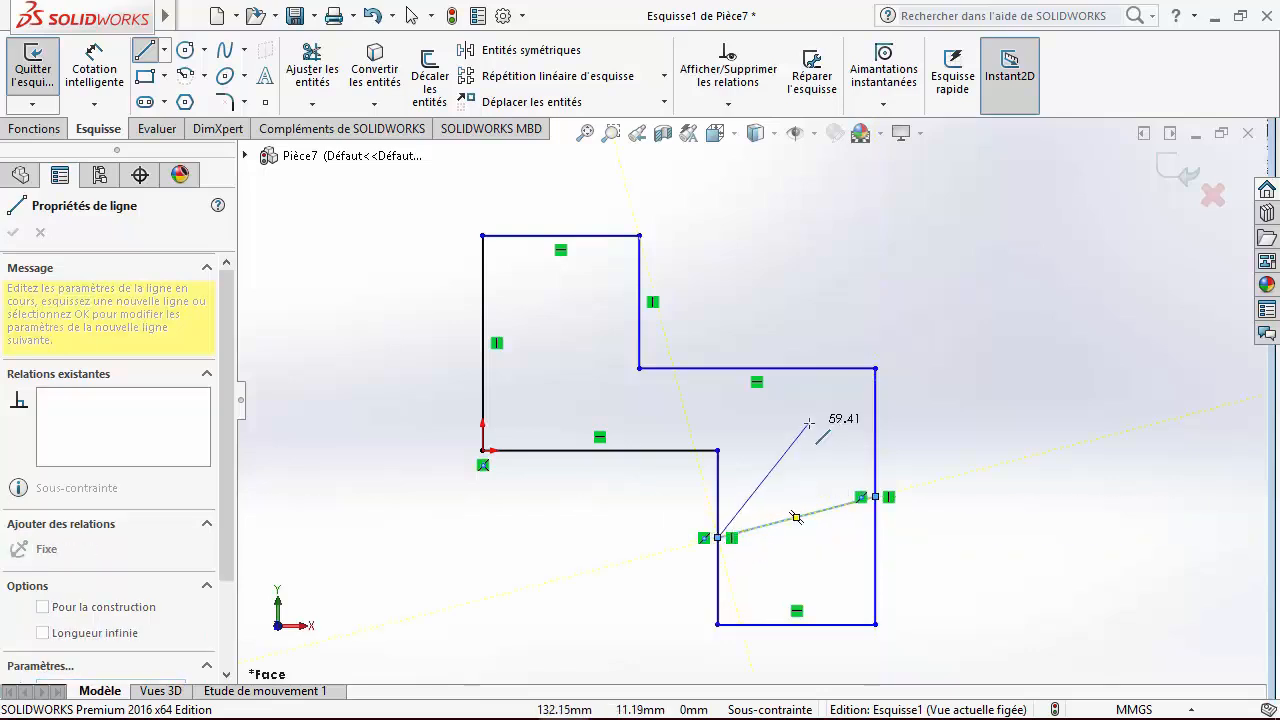
{"action": "key", "text": "Escape"}
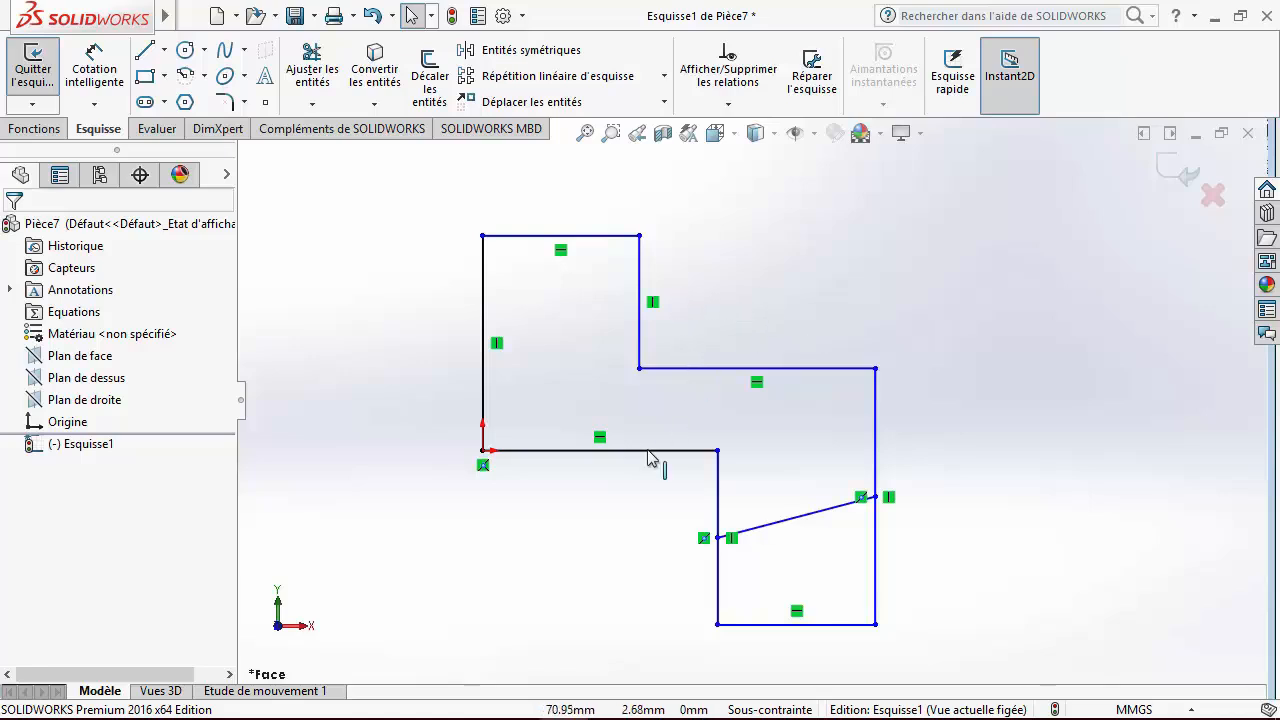
Examine the commands offered for the midpoint relation at the slanted line's lower end.
{"action": "right_click", "coordinate": [707, 538]}
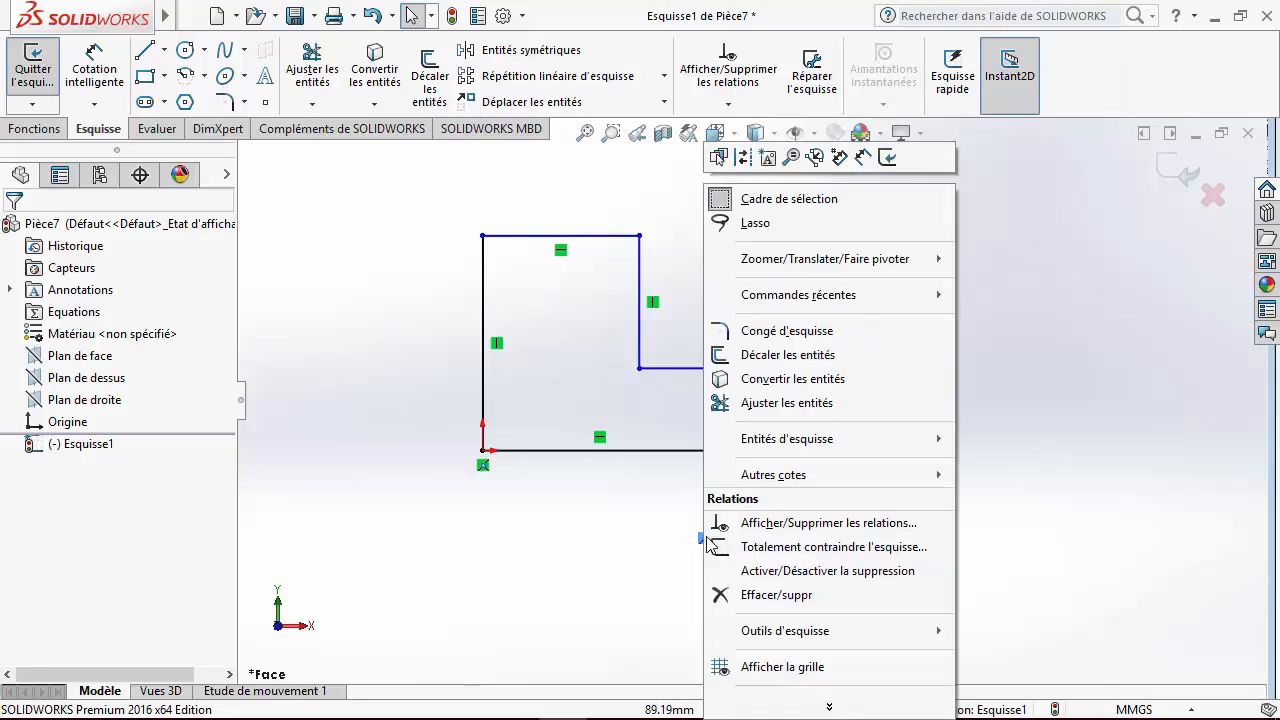
{"action": "mouse_move", "coordinate": [782, 640]}
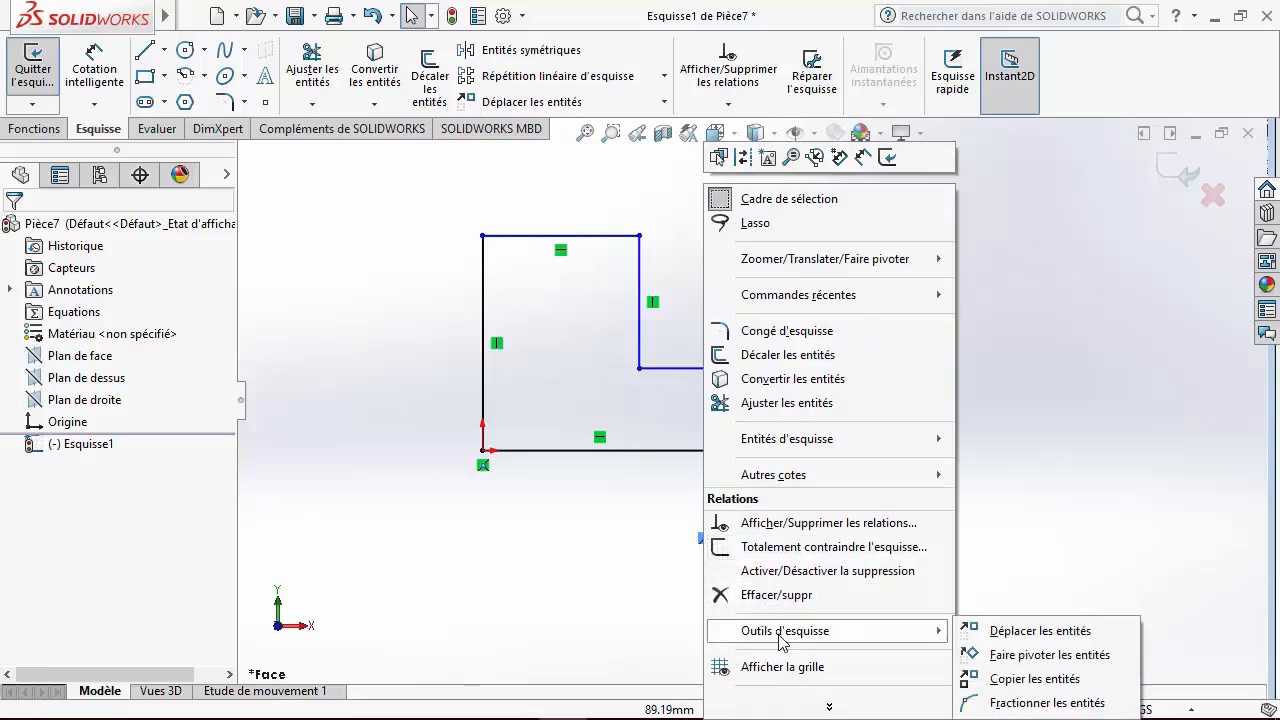
{"action": "scroll", "coordinate": [1040, 660], "scroll_direction": "down", "scroll_amount": 2}
{"action": "right_click", "coordinate": [621, 504]}
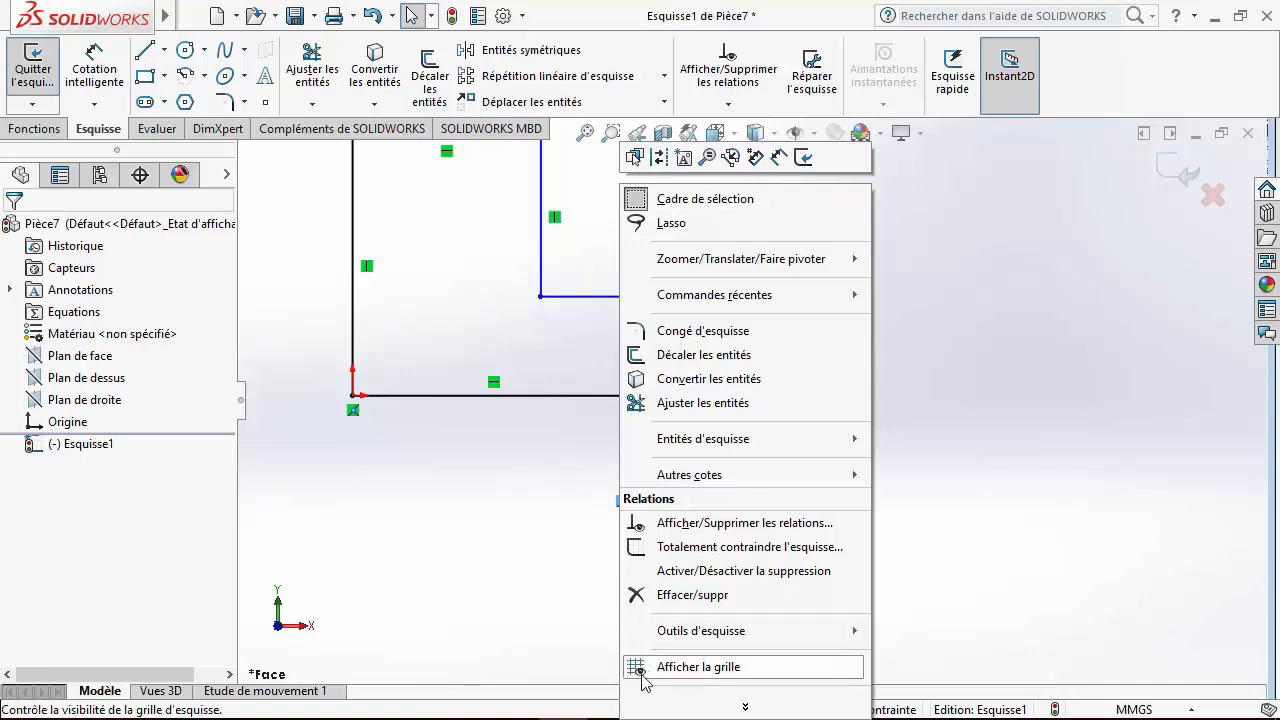
{"action": "left_click", "coordinate": [770, 708]}
{"action": "scroll", "coordinate": [757, 591], "scroll_direction": "up", "scroll_amount": 4}
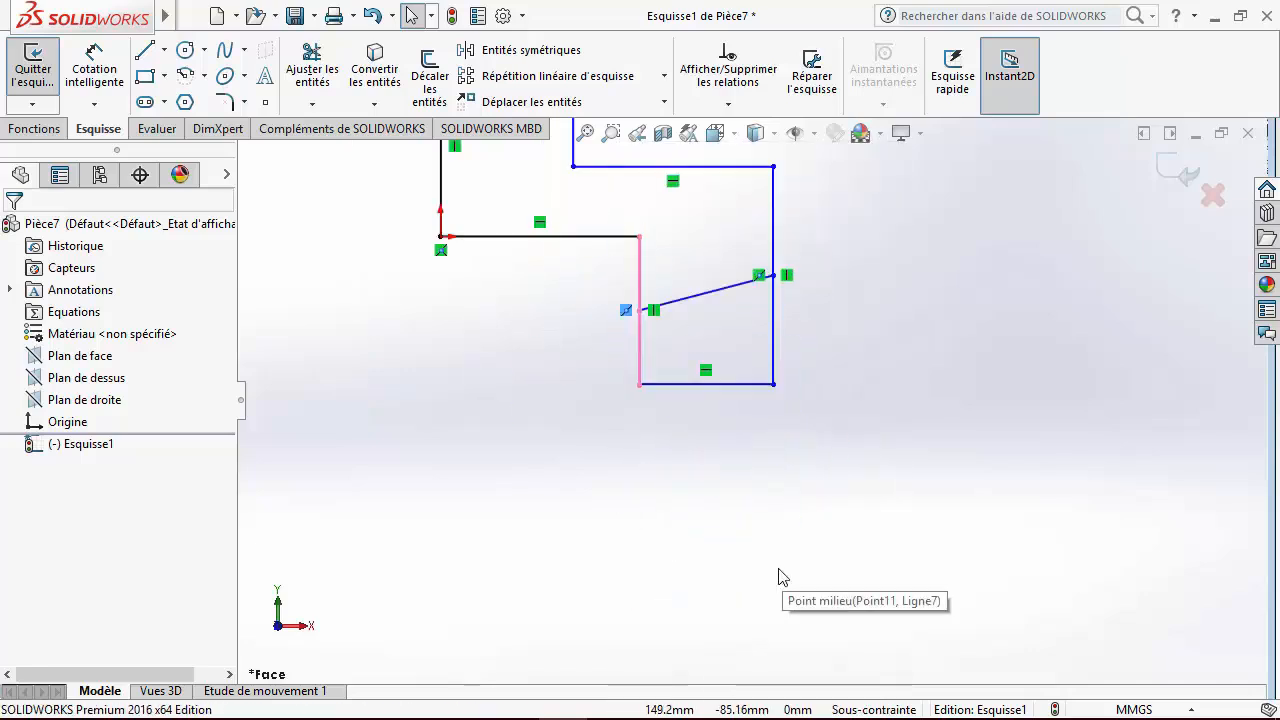
{"action": "scroll", "coordinate": [651, 214], "scroll_direction": "up", "scroll_amount": 1}
{"action": "scroll", "coordinate": [634, 191], "scroll_direction": "down", "scroll_amount": 3}
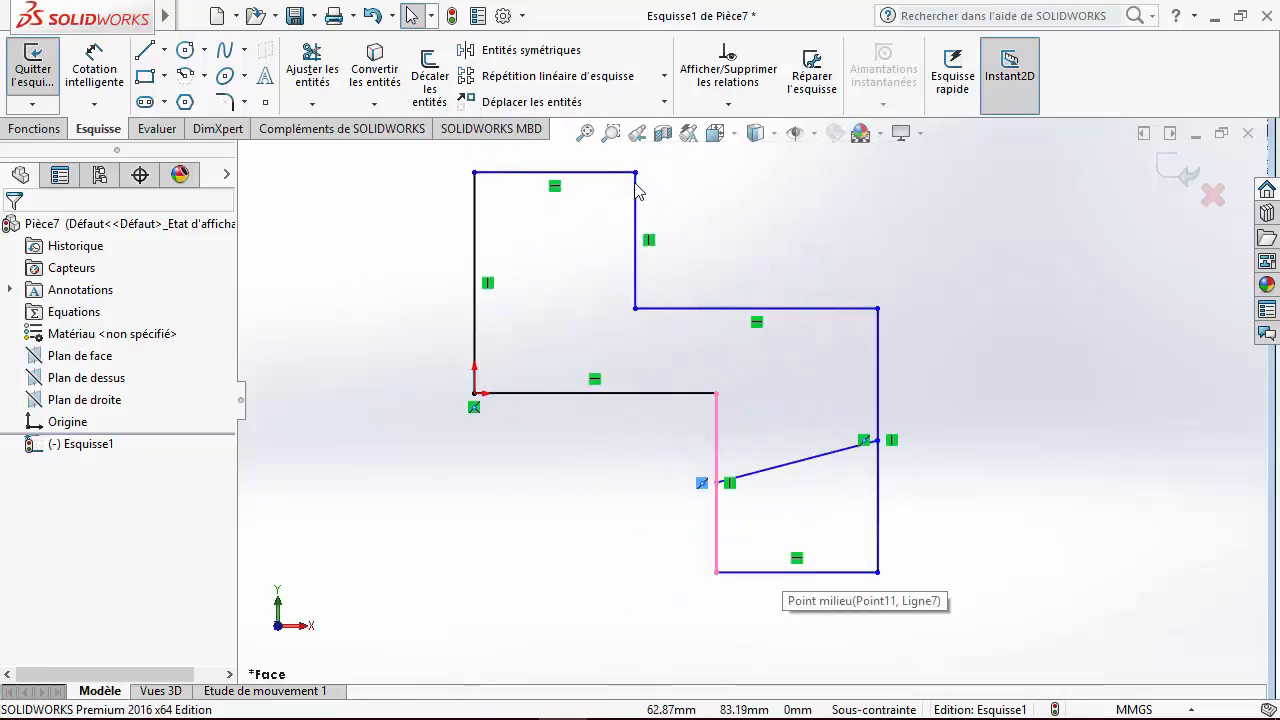
Inspect the Afficher/Supprimer les relations settings for the sketch and close them without changes.
{"action": "left_click", "coordinate": [716, 106]}
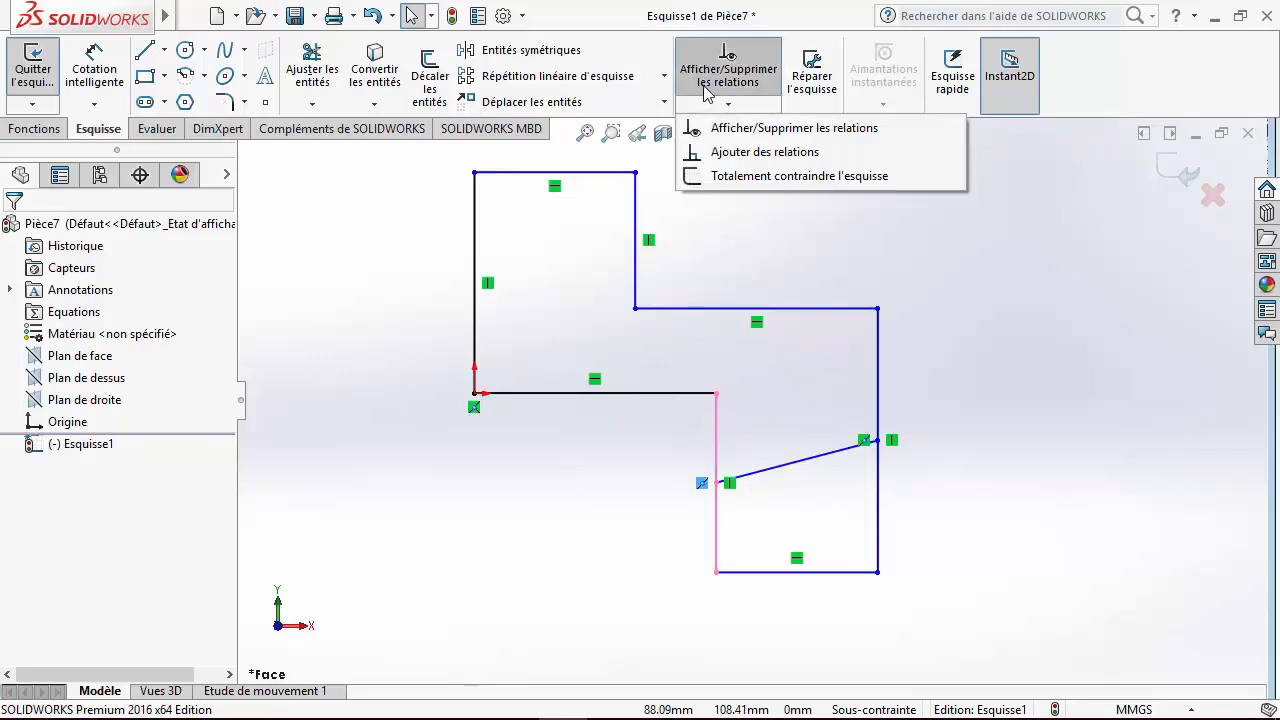
{"action": "left_click", "coordinate": [740, 128]}
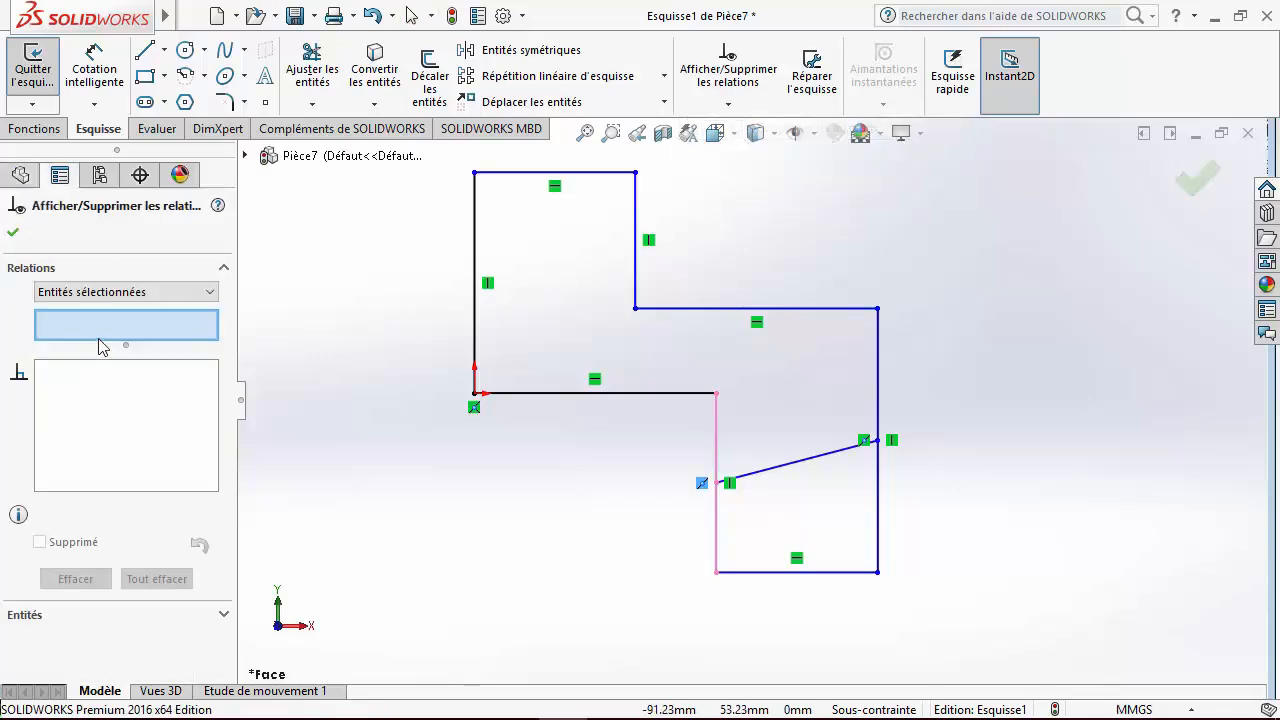
{"action": "left_click", "coordinate": [12, 235]}
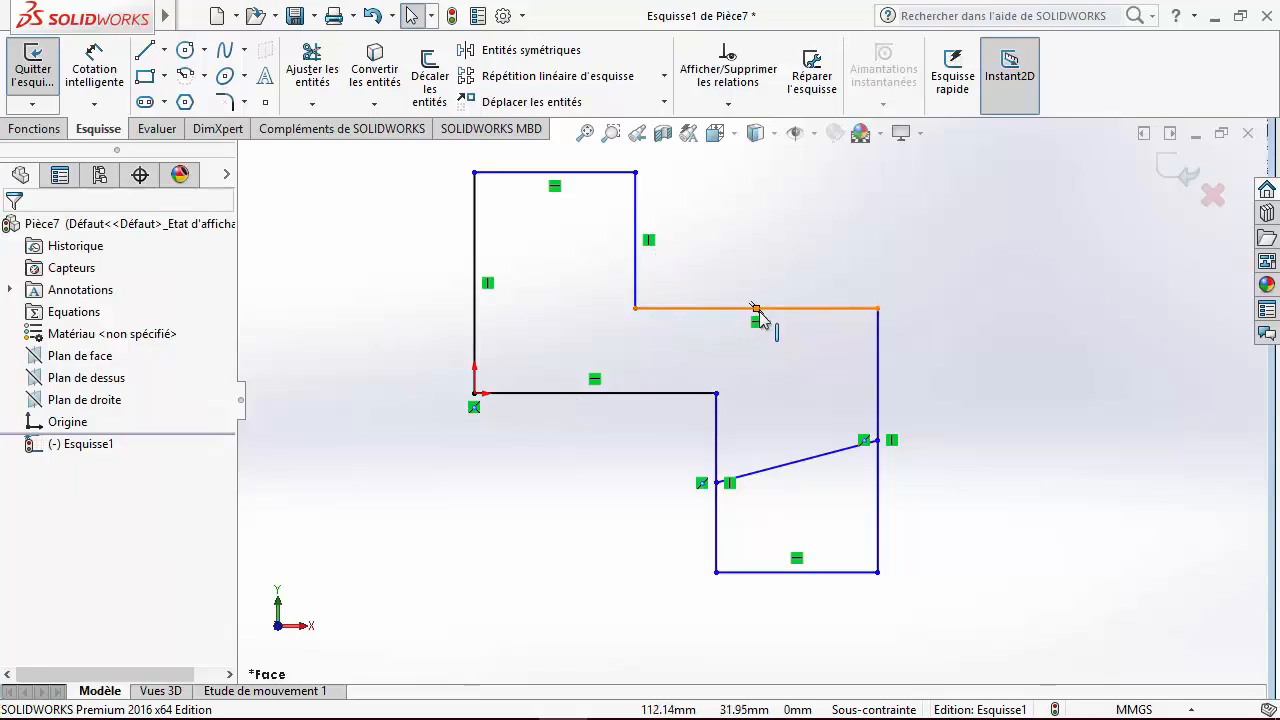
{"action": "left_click", "coordinate": [771, 108]}
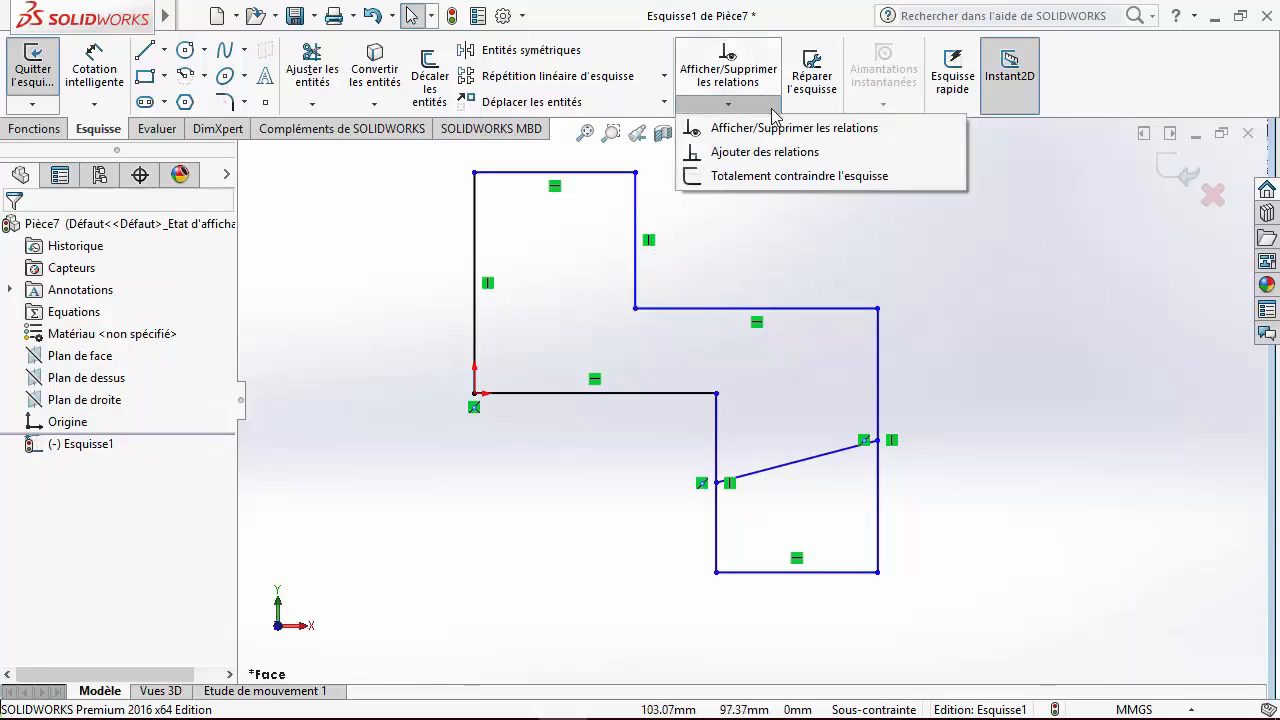
{"action": "left_click", "coordinate": [781, 159]}
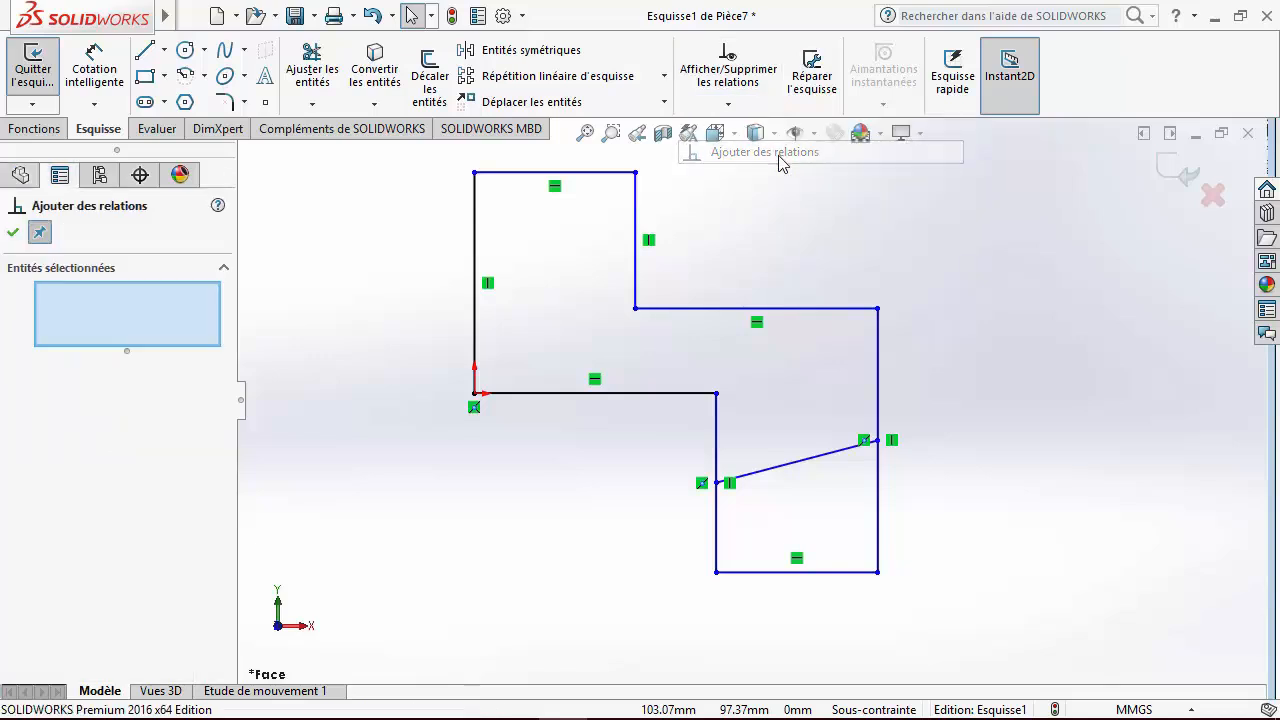
{"action": "left_click", "coordinate": [635, 277]}
{"action": "left_click", "coordinate": [661, 318]}
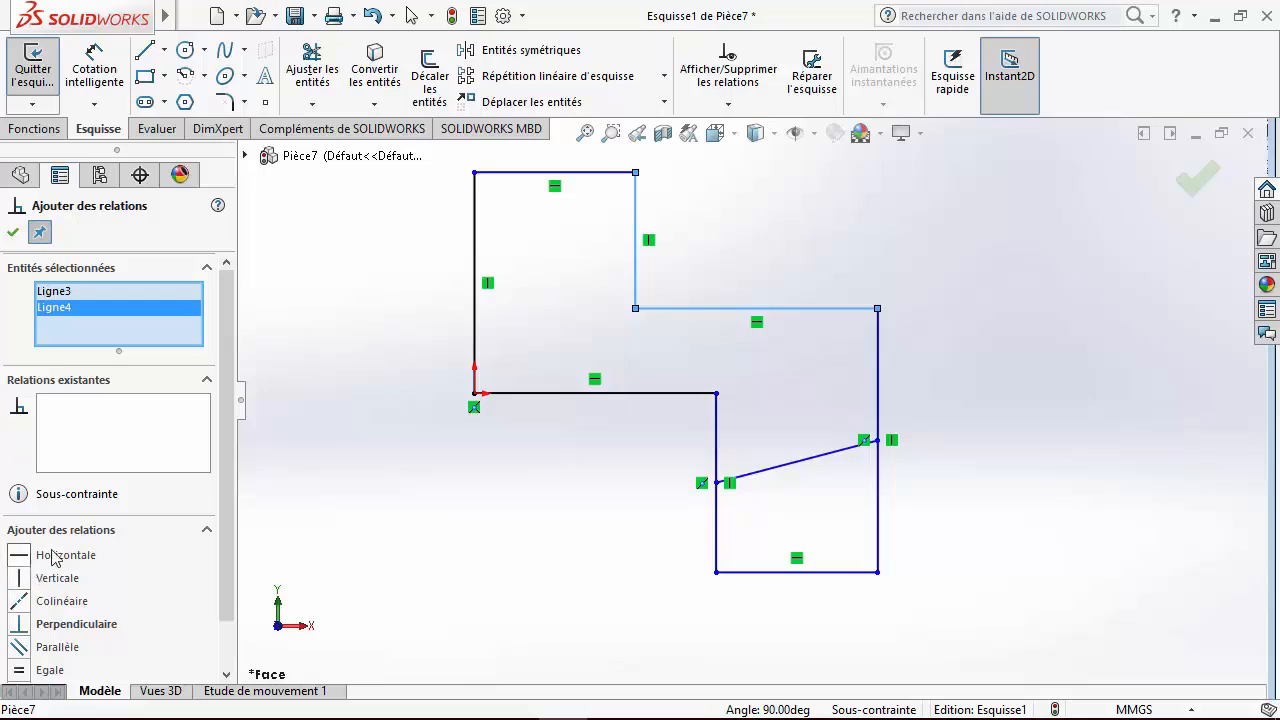
{"action": "scroll", "coordinate": [213, 468], "scroll_direction": "down", "scroll_amount": 1}
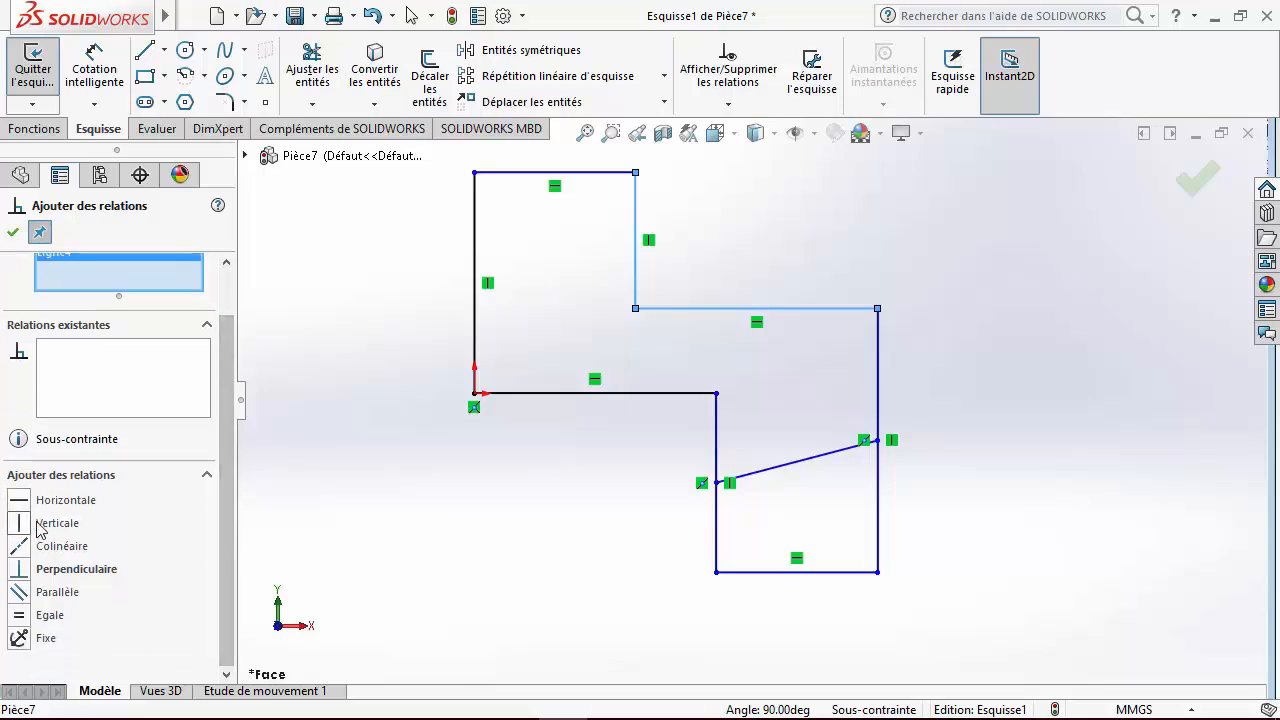
{"action": "key", "text": "Escape"}
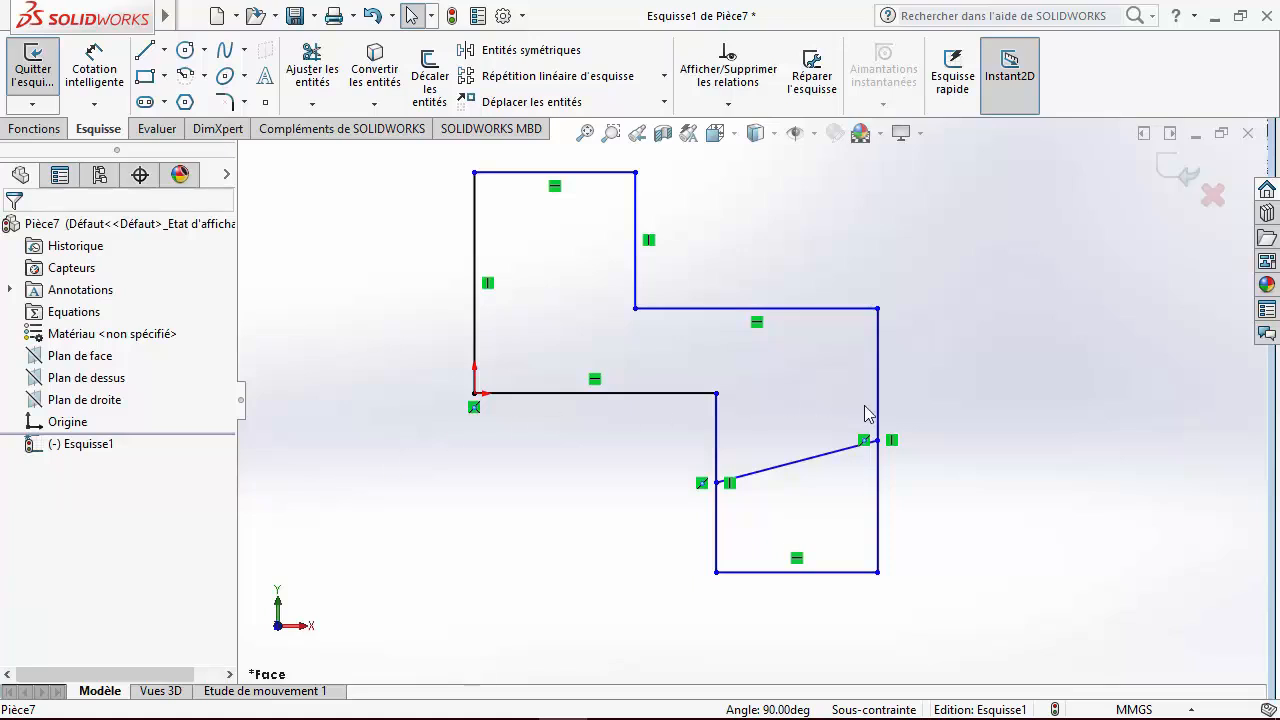
Sketch a vertical line about 66 mm long beside the profile, with a connected line slanting down and away from its lower end.
{"action": "mouse_move", "coordinate": [12, 25]}
{"action": "left_click", "coordinate": [145, 50]}
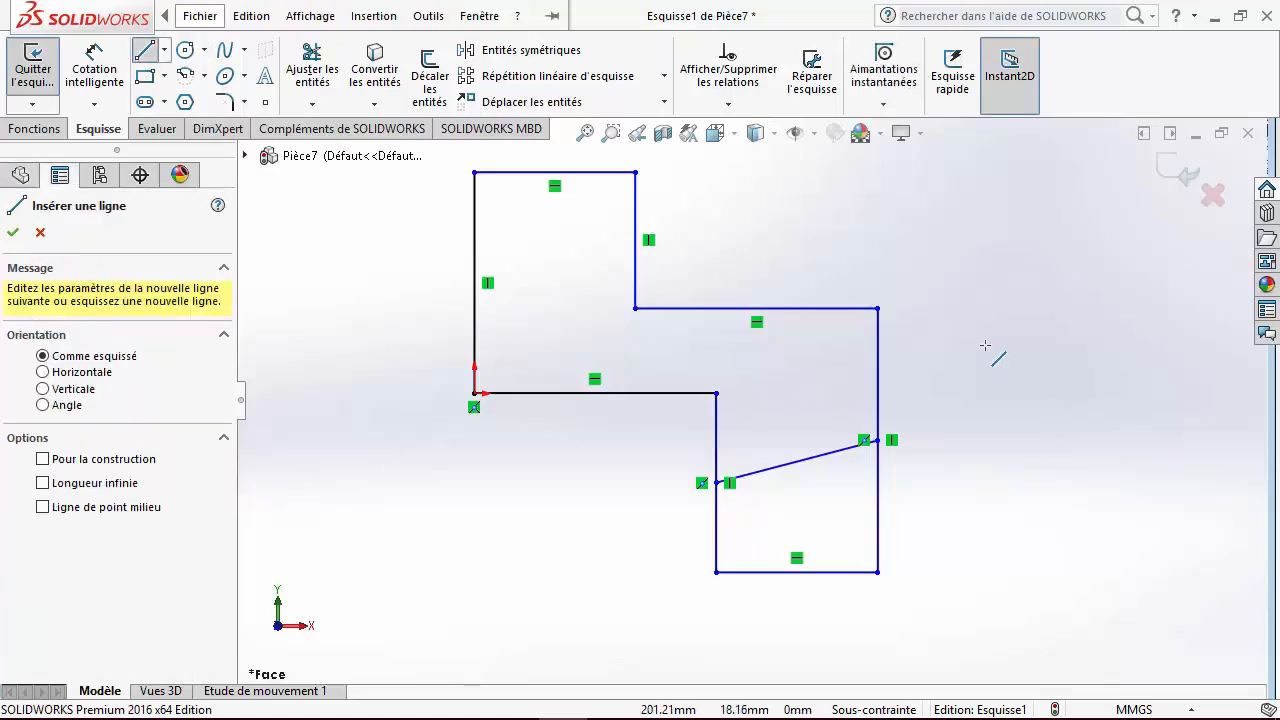
{"action": "left_click", "coordinate": [986, 349]}
{"action": "left_click", "coordinate": [985, 511]}
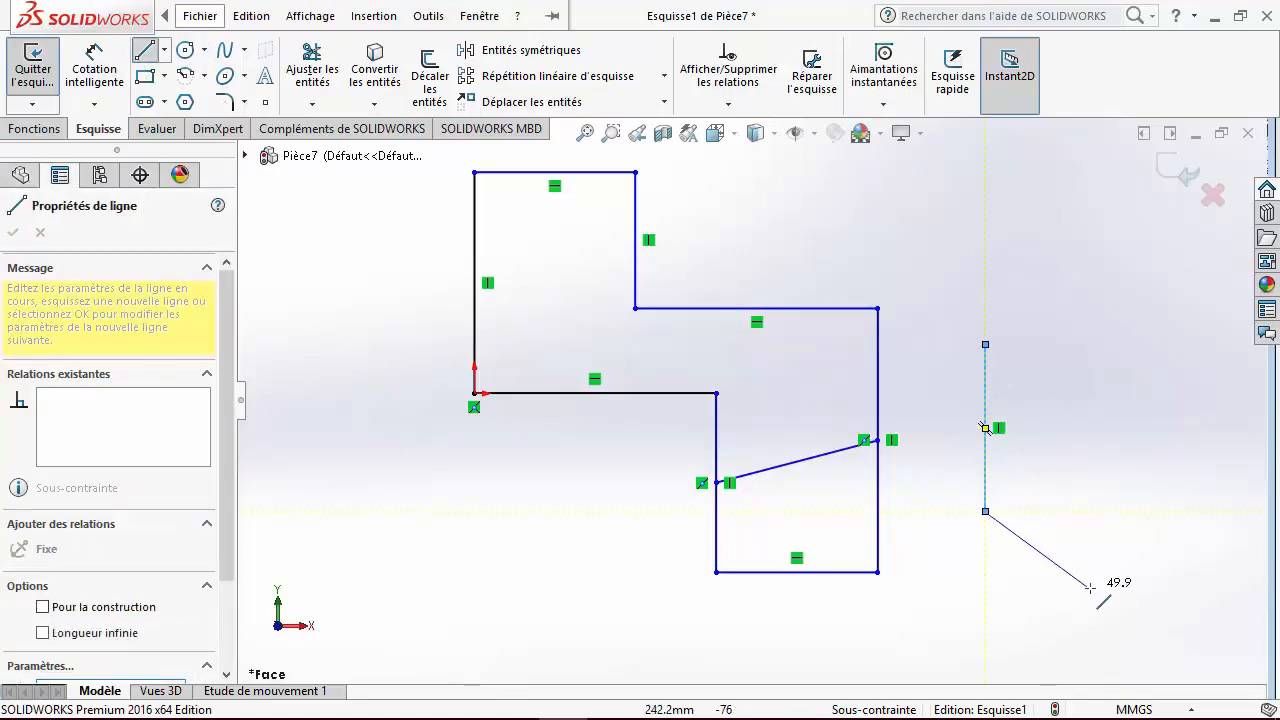
{"action": "left_click", "coordinate": [1097, 589]}
{"action": "key", "text": "Escape"}
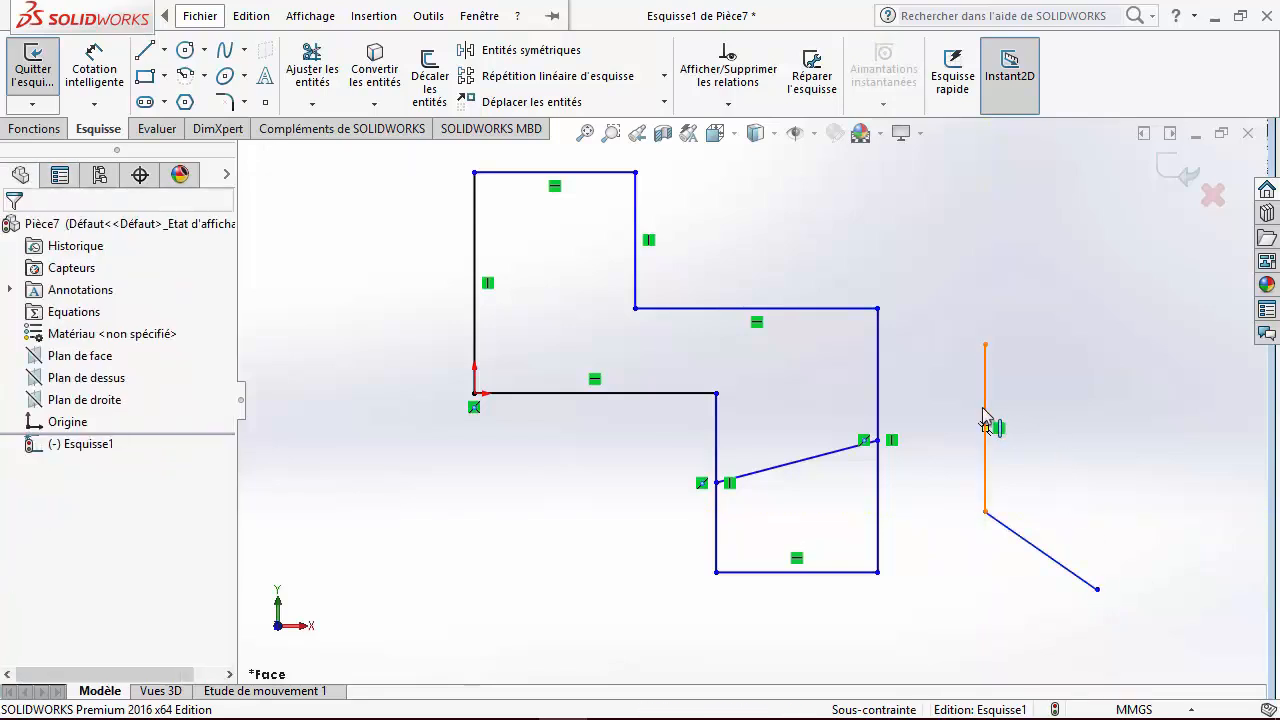
Add a Perpendiculaire relation between the separate vertical line and the slanted line joined to its lower end.
{"action": "left_click", "coordinate": [736, 112]}
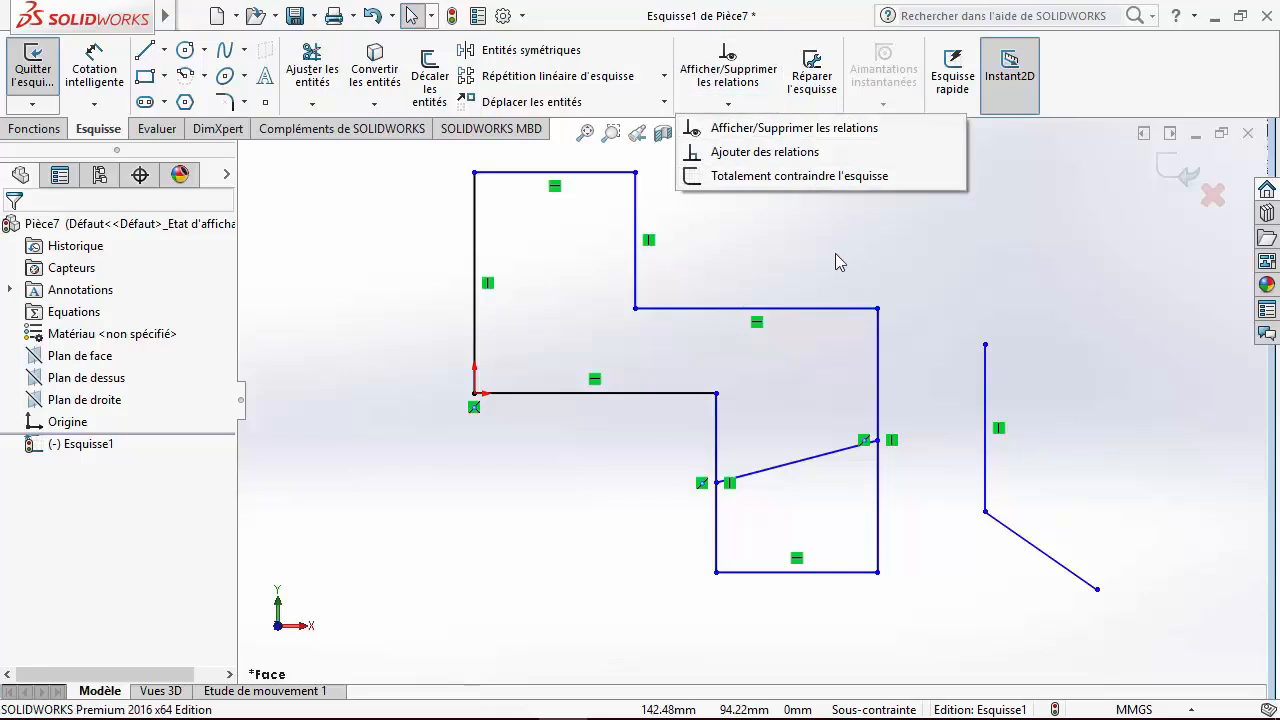
{"action": "left_click", "coordinate": [755, 152]}
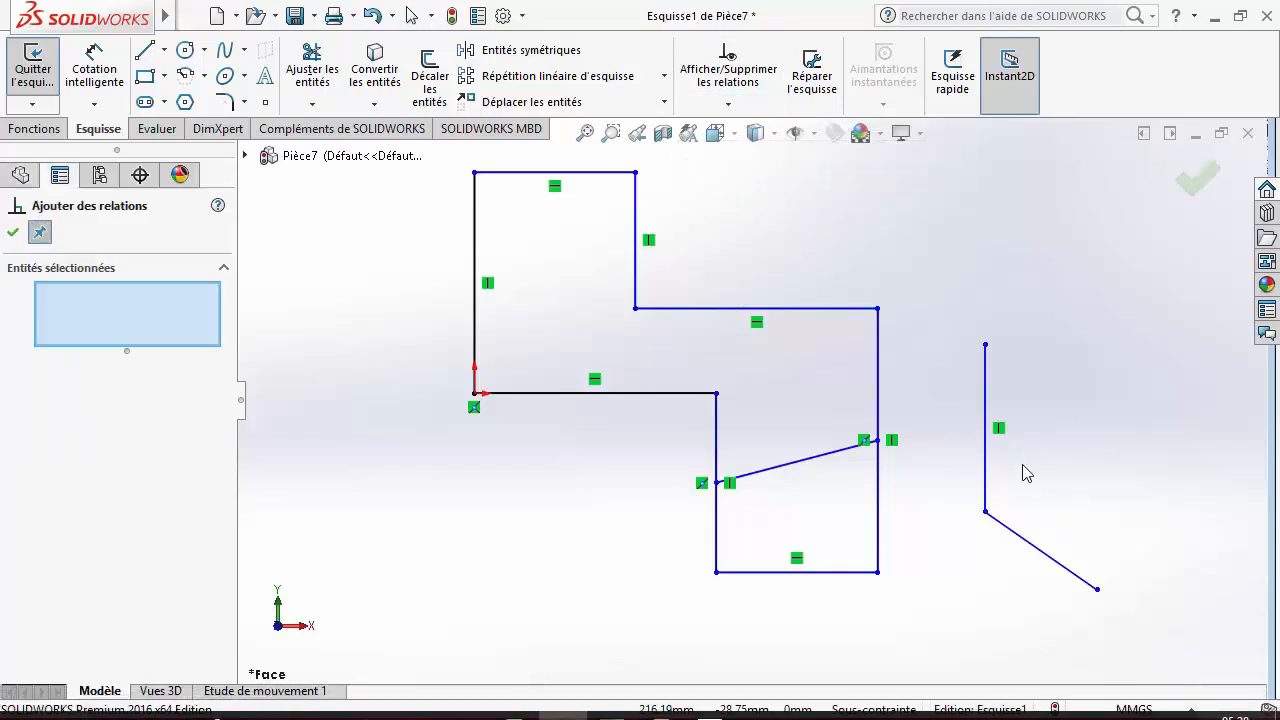
{"action": "left_click", "coordinate": [986, 458]}
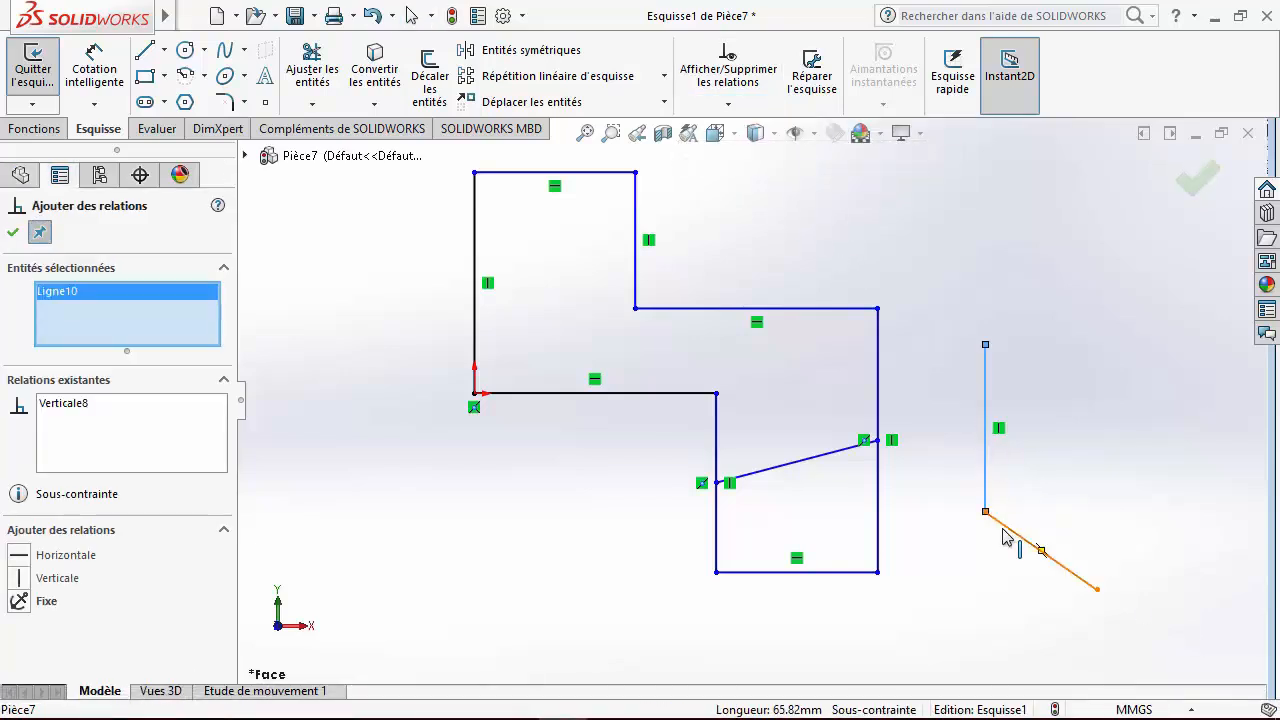
{"action": "left_click", "coordinate": [1006, 527]}
{"action": "left_click", "coordinate": [76, 624]}
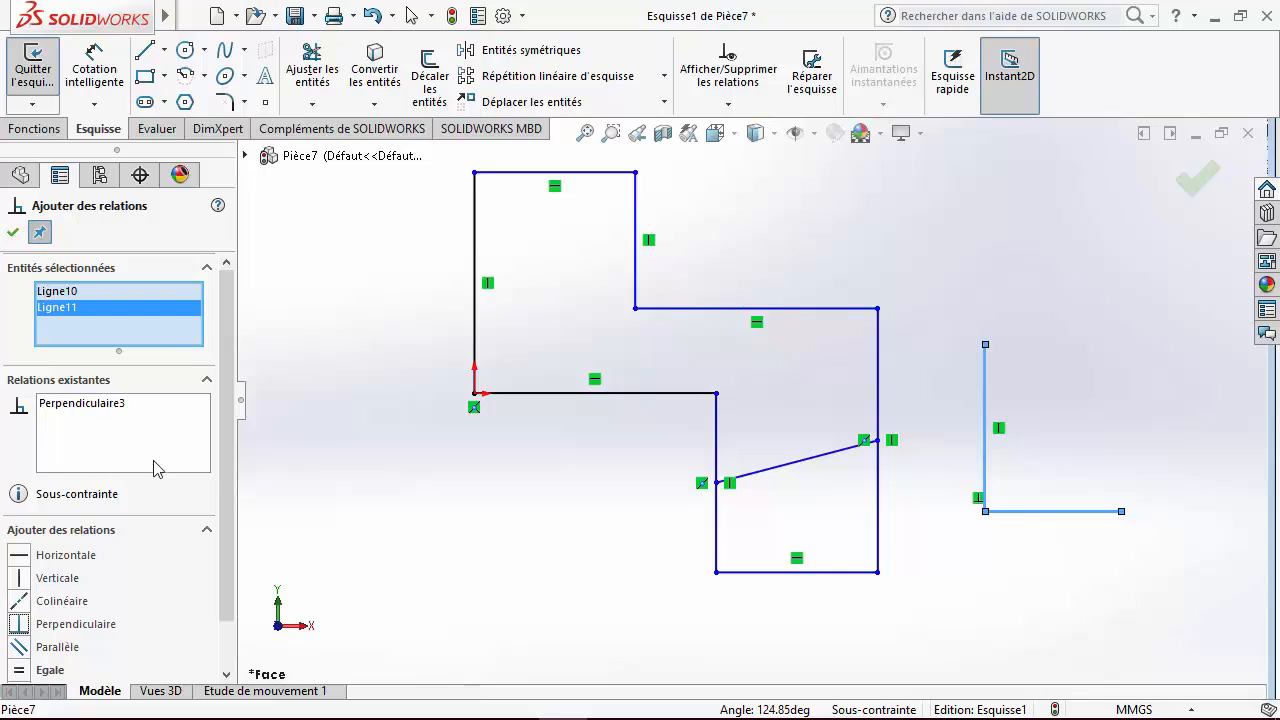
Add an Egale relation between the two perpendicular lines beside the profile and finish adding relations.
{"action": "left_click_drag", "start_coordinate": [223, 400], "coordinate": [226, 486]}
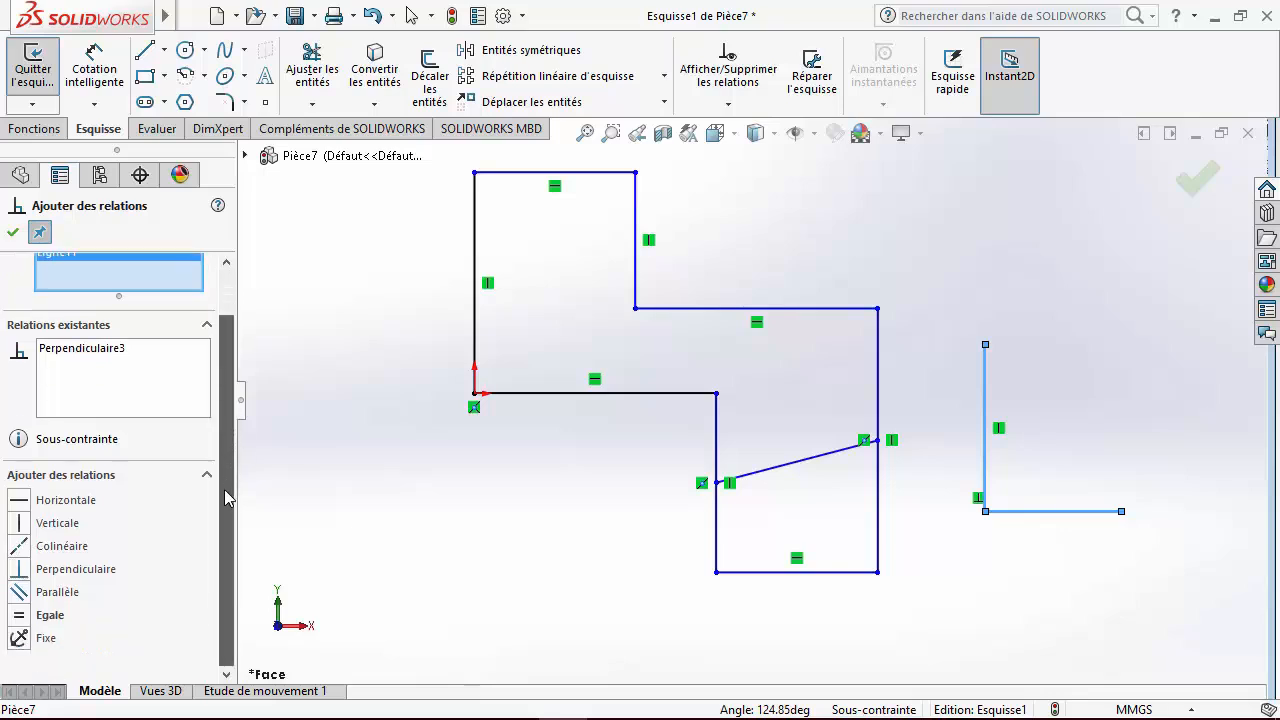
{"action": "left_click", "coordinate": [22, 617]}
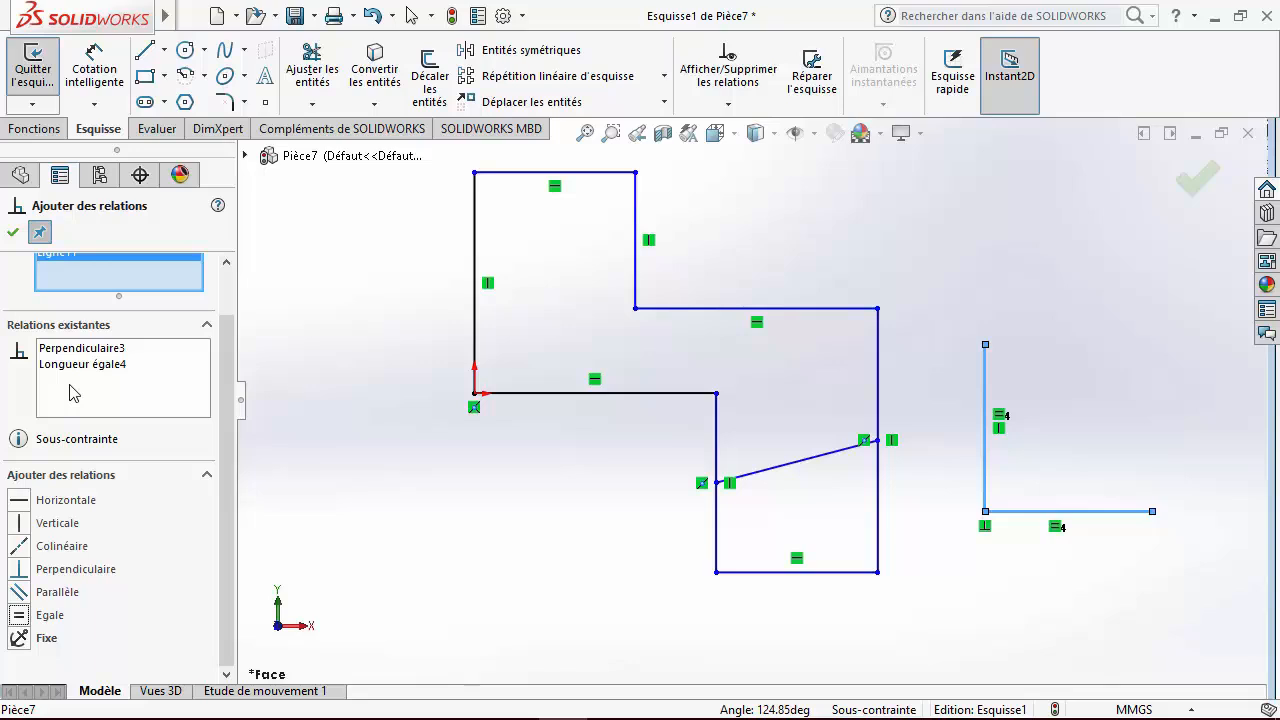
{"action": "left_click", "coordinate": [12, 232]}
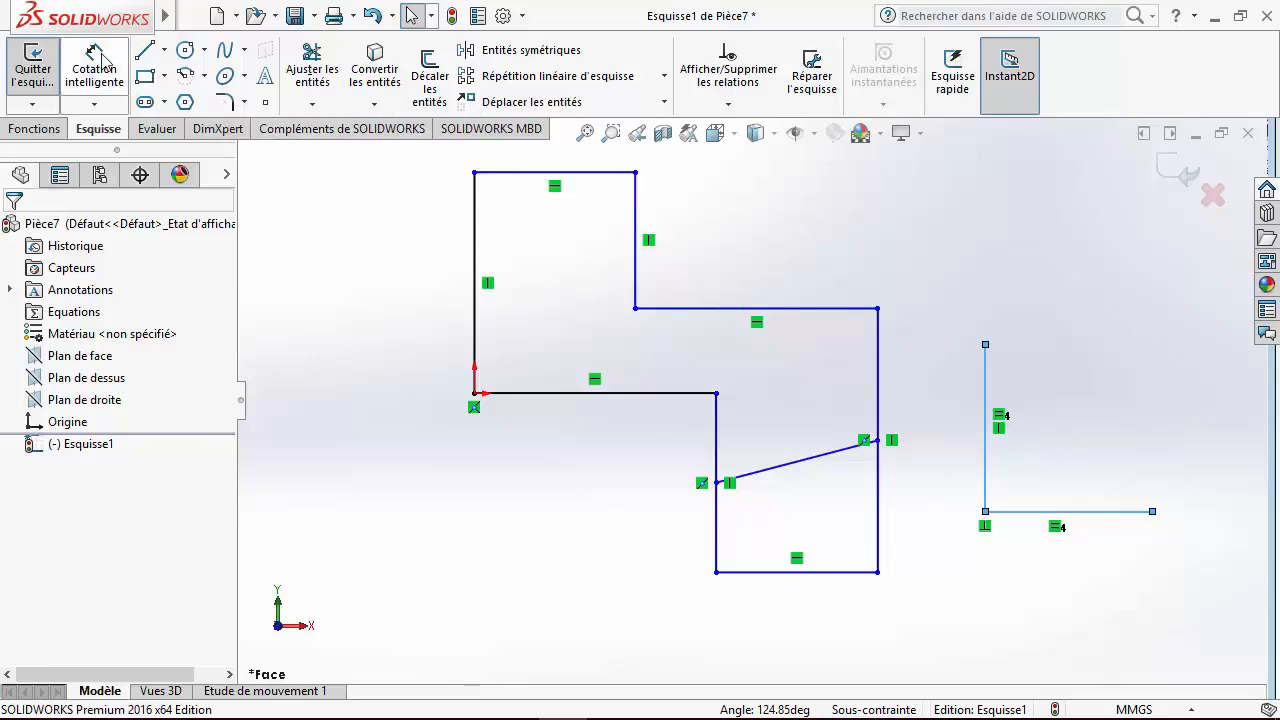
{"action": "left_click", "coordinate": [92, 106]}
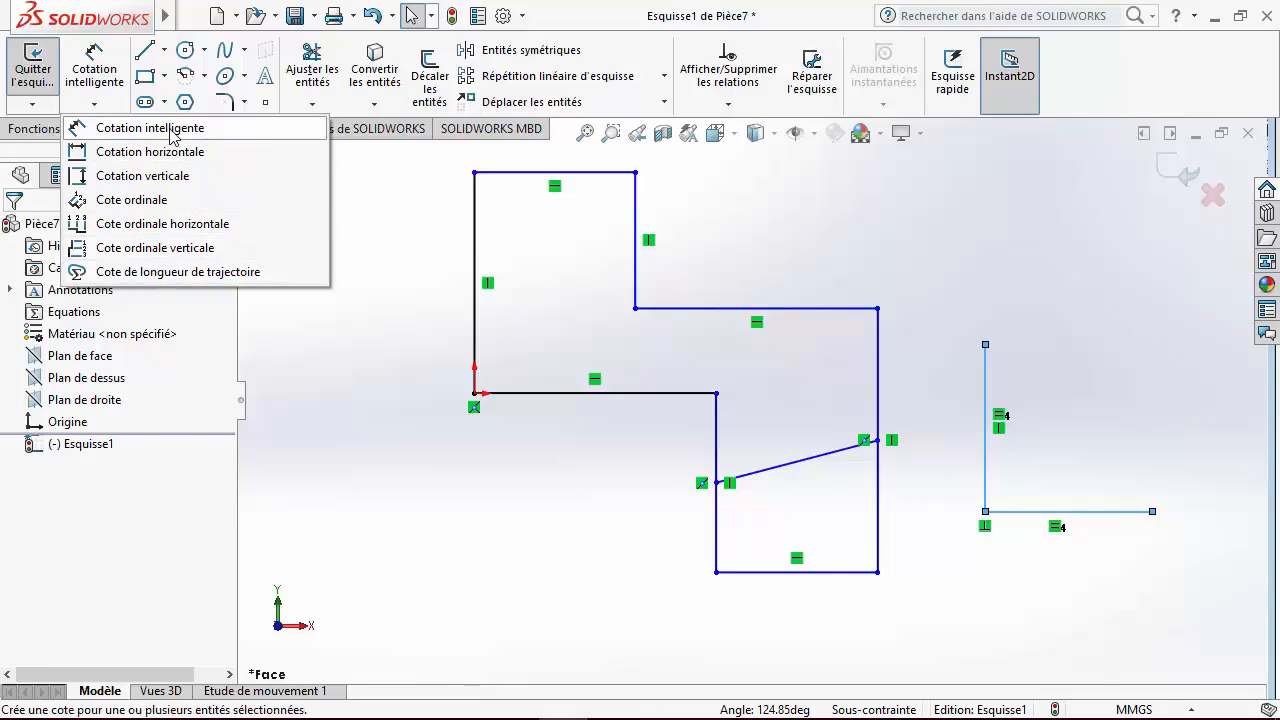
{"action": "left_click", "coordinate": [150, 151]}
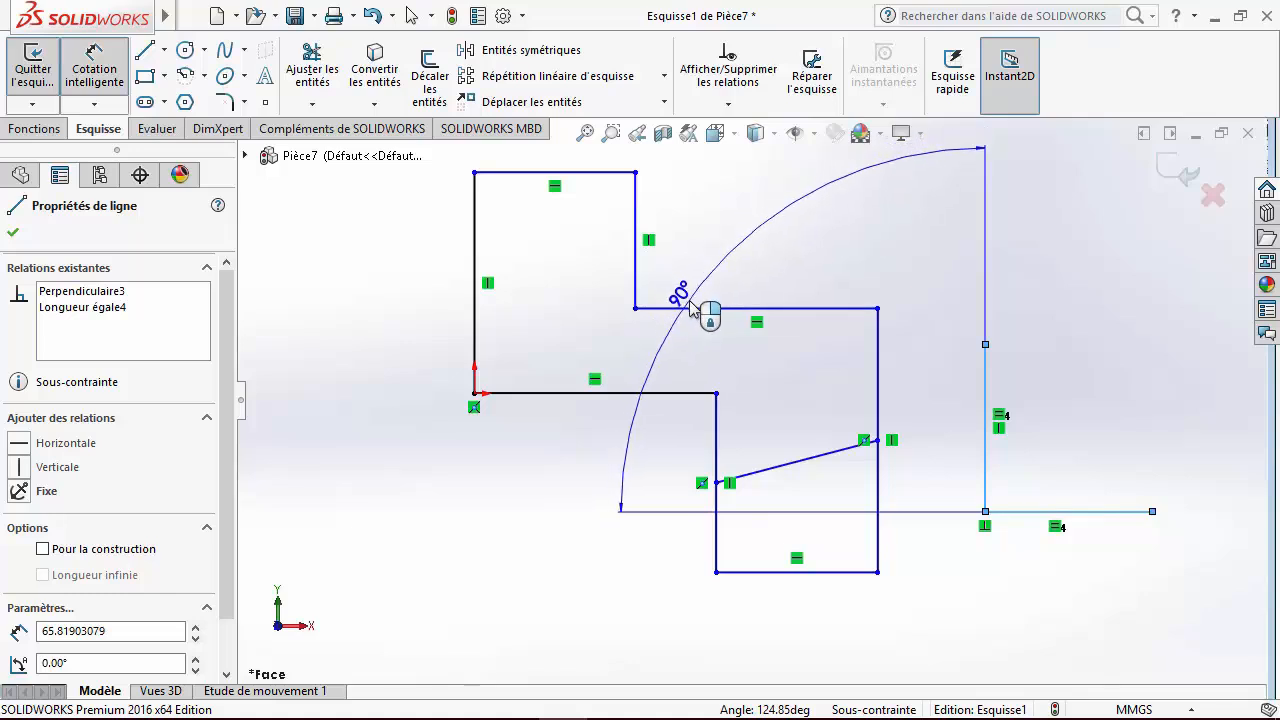
{"action": "key", "text": "Escape"}
Dimension the length of the profile's vertical edge rising from the origin with Cotation intelligente, accepting the proposed value.
{"action": "left_click", "coordinate": [94, 68]}
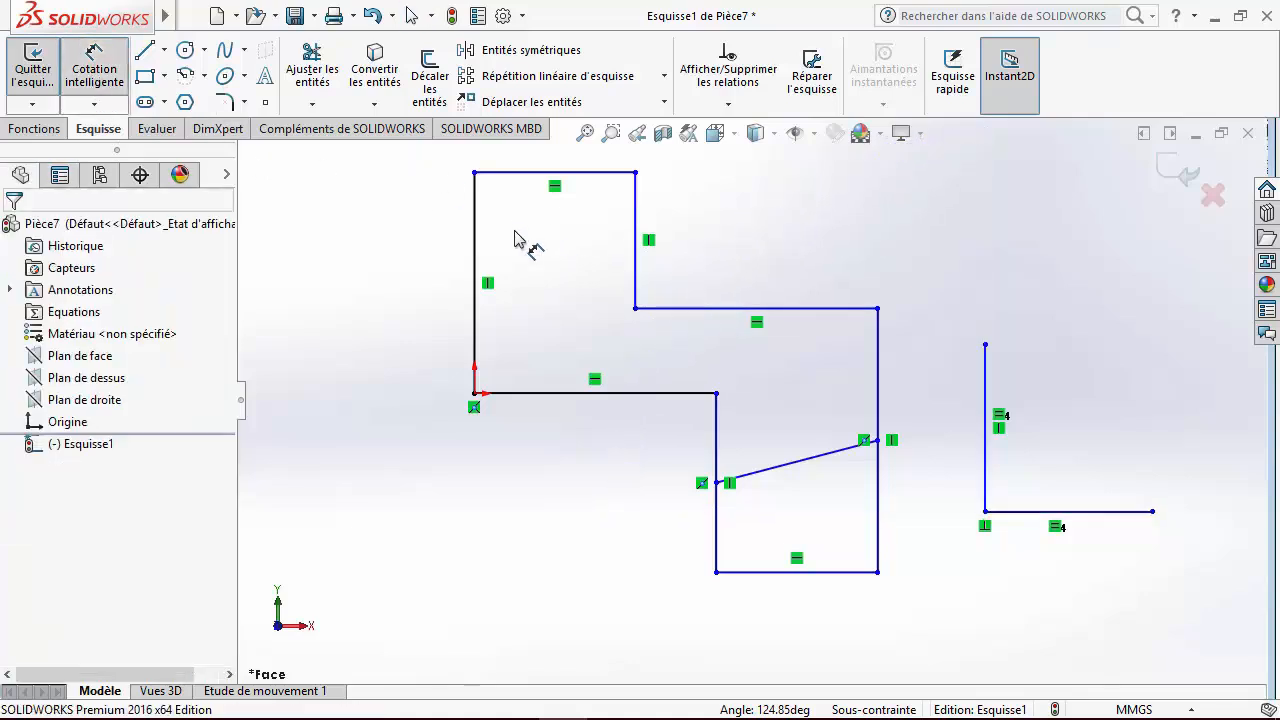
{"action": "left_click", "coordinate": [474, 266]}
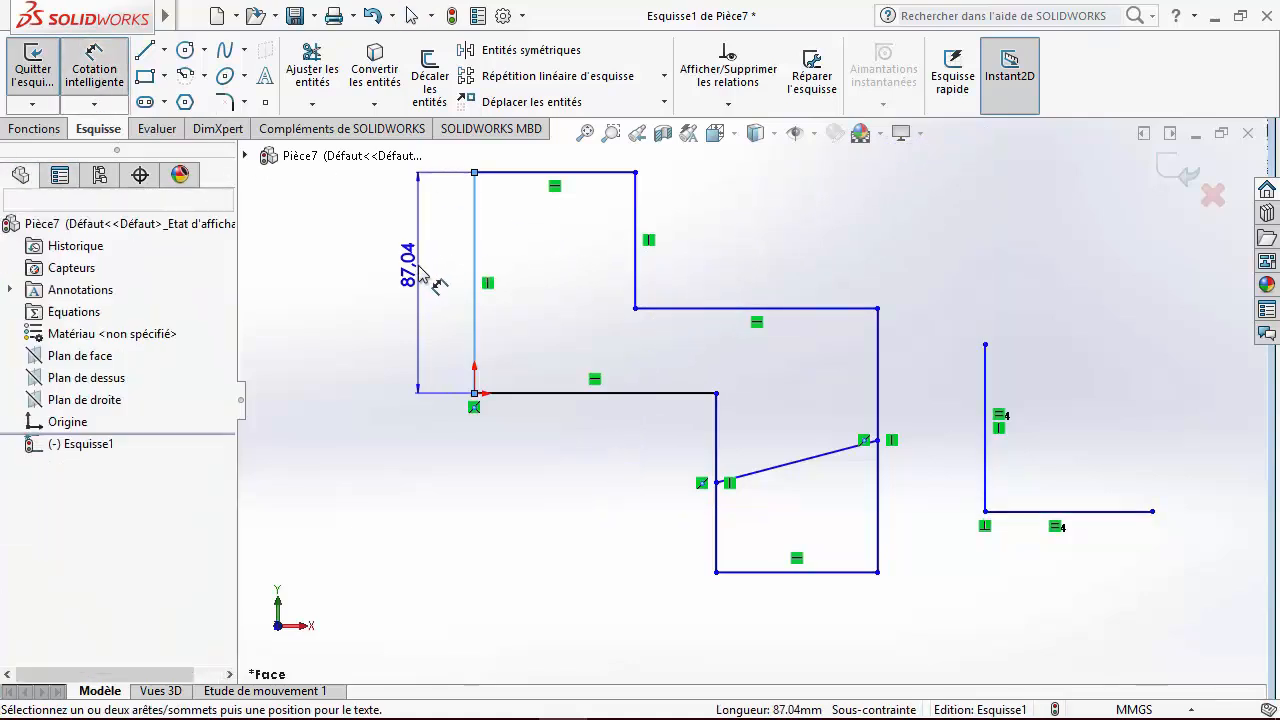
{"action": "left_click", "coordinate": [416, 295]}
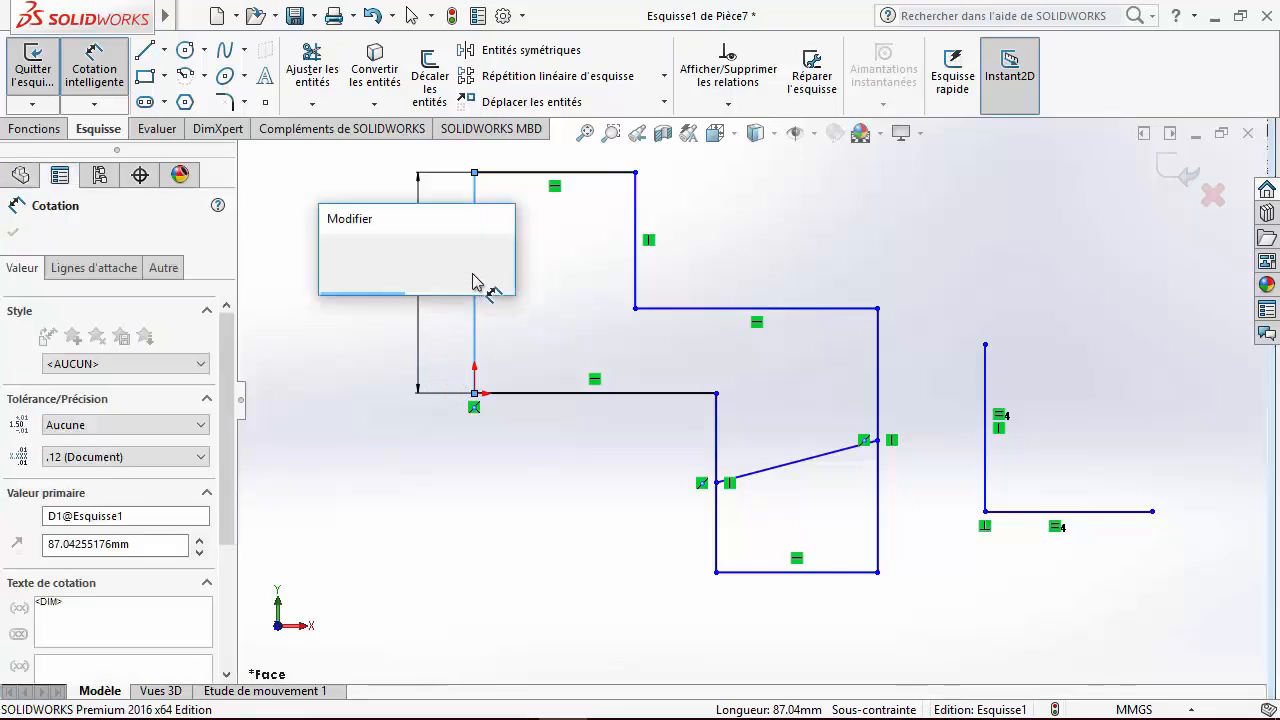
{"action": "left_click", "coordinate": [331, 261]}
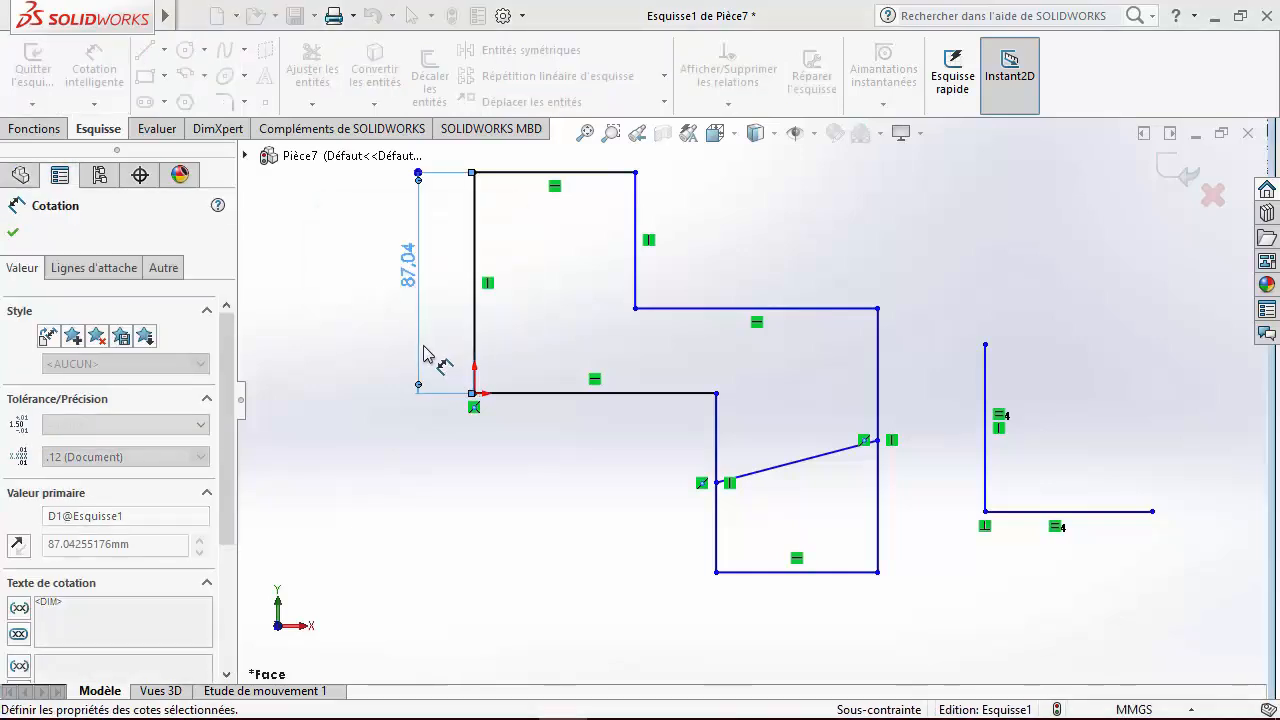
{"action": "key", "text": "Escape"}
{"action": "double_click", "coordinate": [409, 266]}
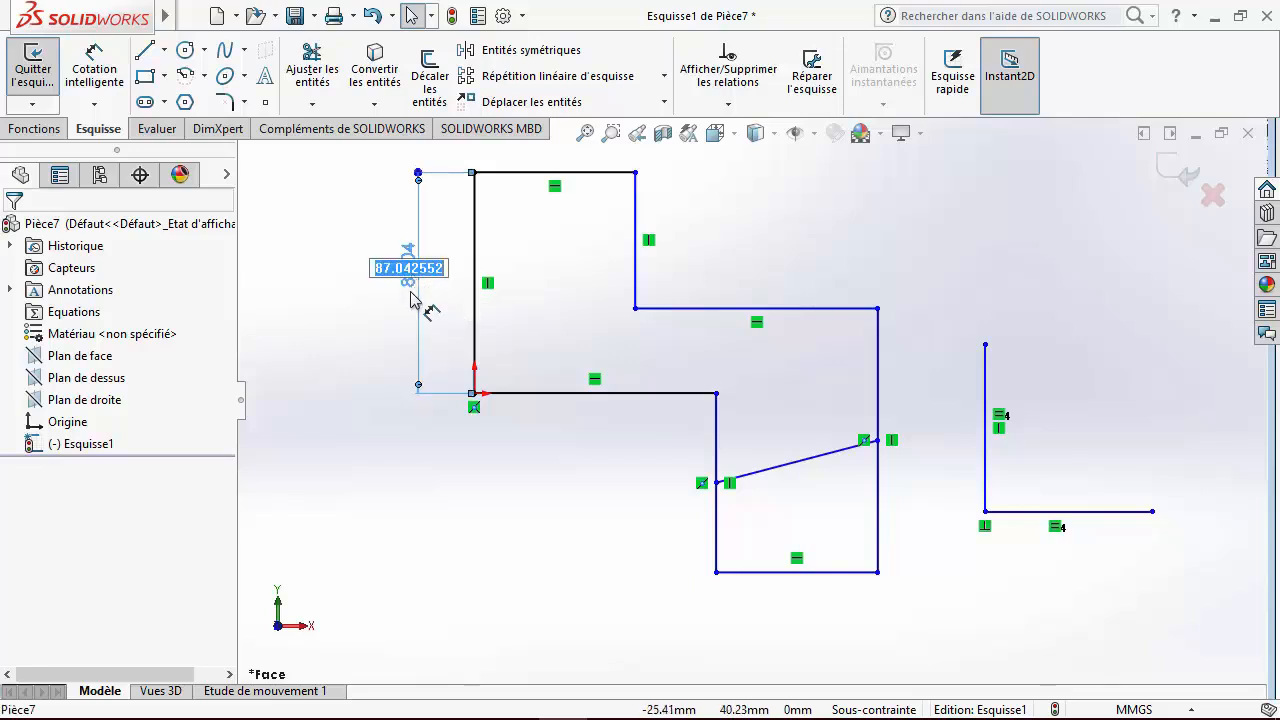
{"action": "right_click", "coordinate": [415, 268]}
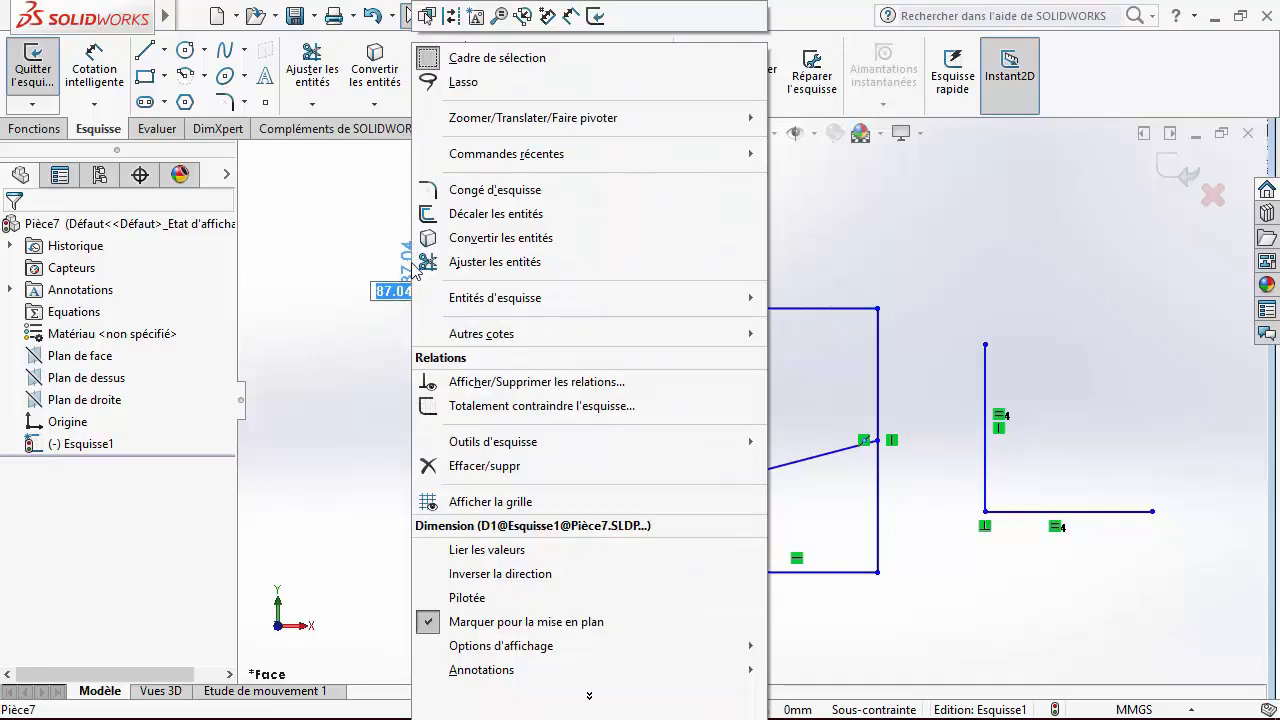
{"action": "left_click", "coordinate": [401, 267]}
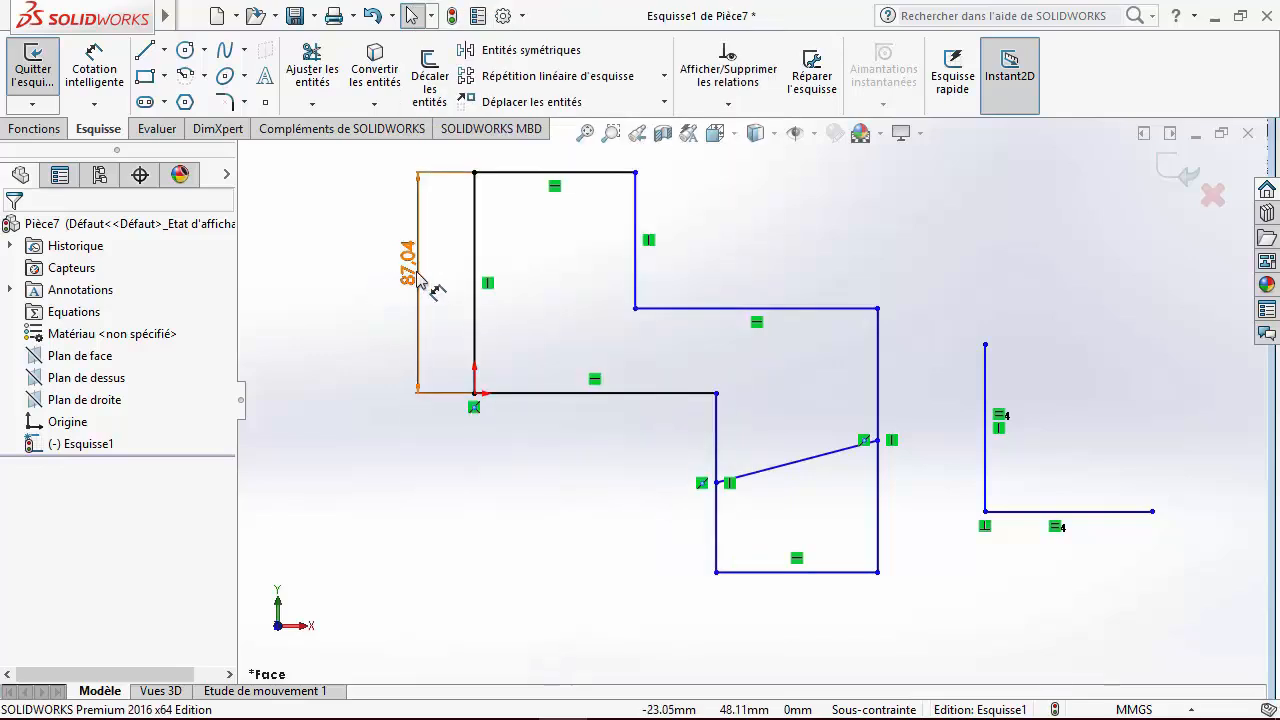
Set the dimension of the vertical edge rising from the origin to 100 mm and rebuild the sketch with that value.
{"action": "double_click", "coordinate": [412, 270]}
{"action": "double_click", "coordinate": [408, 284]}
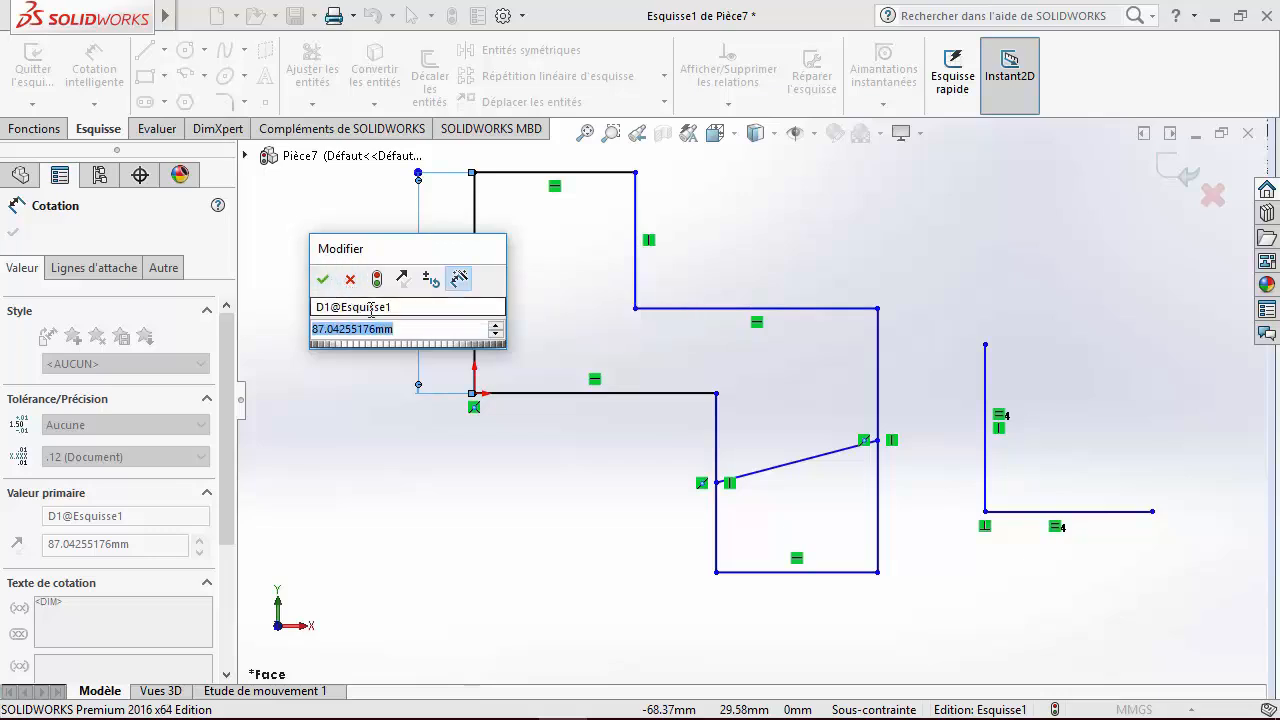
{"action": "left_click", "coordinate": [412, 307]}
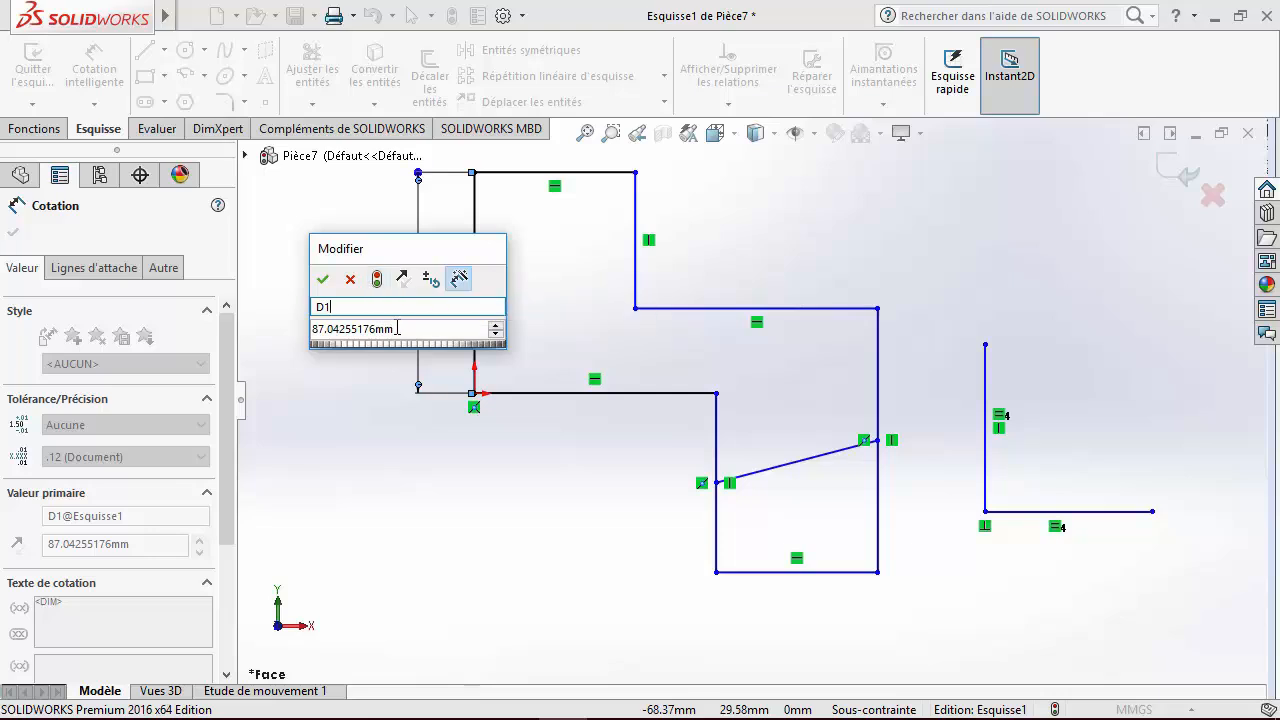
{"action": "left_click_drag", "start_coordinate": [400, 259], "coordinate": [476, 476]}
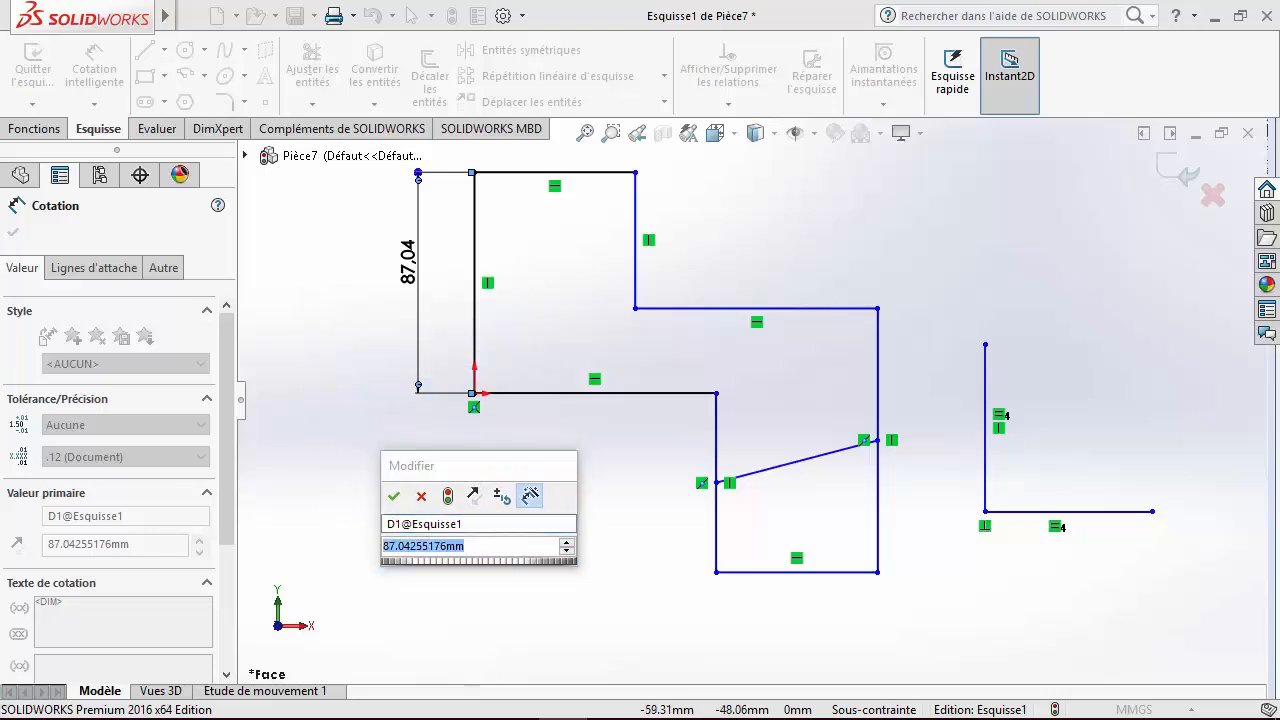
{"action": "type", "text": "100"}
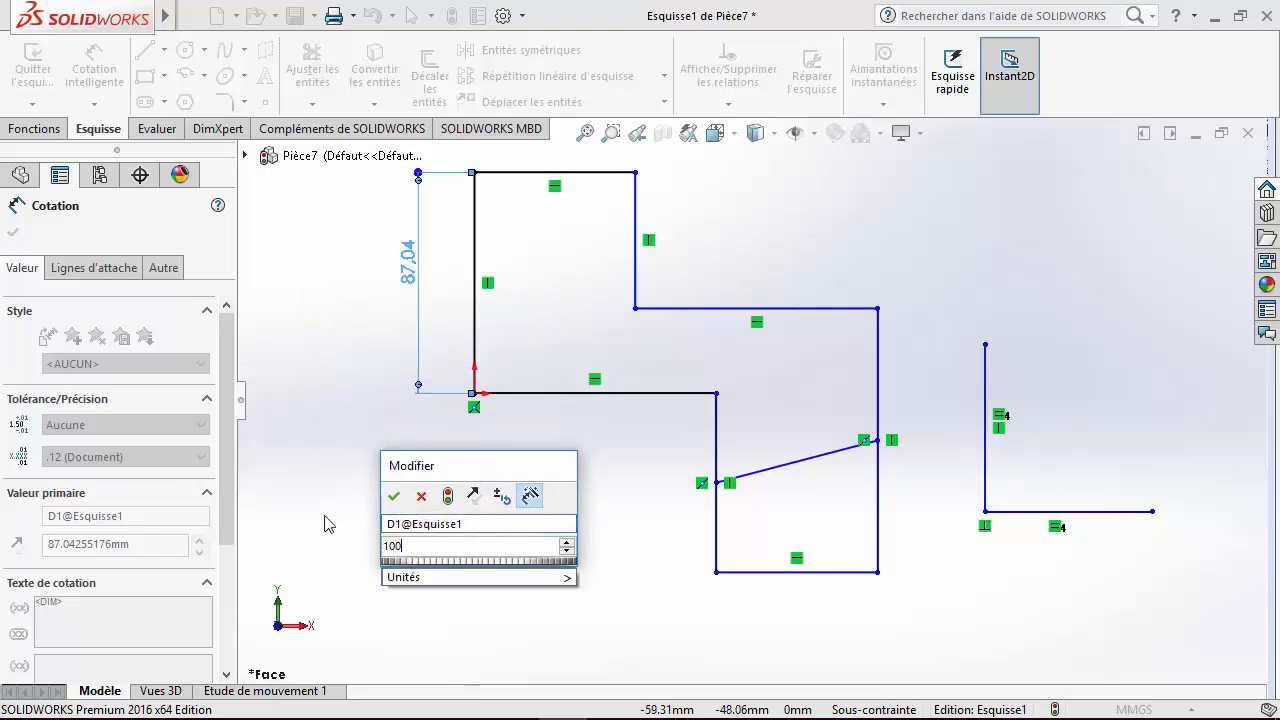
{"action": "left_click", "coordinate": [447, 498]}
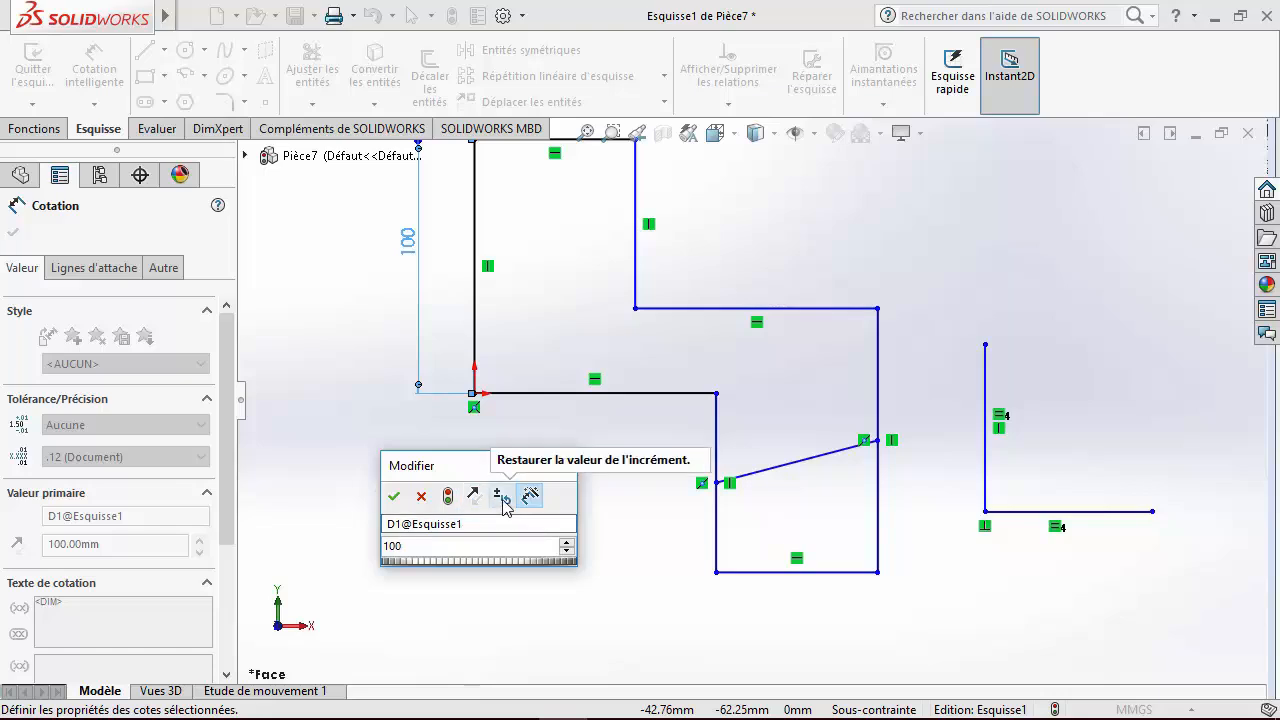
Review the increment setting with its default-setting option, keep the 10mm increment, and accept the dimension value.
{"action": "left_click", "coordinate": [503, 498]}
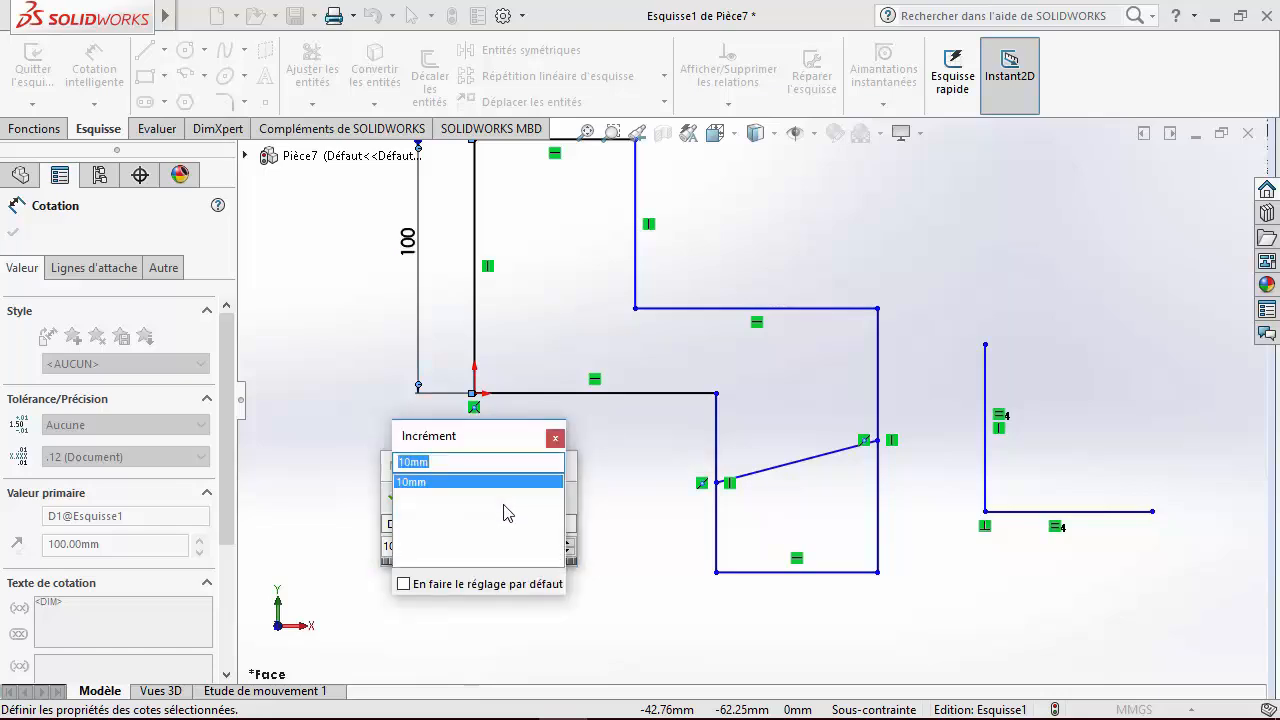
{"action": "left_click", "coordinate": [438, 484]}
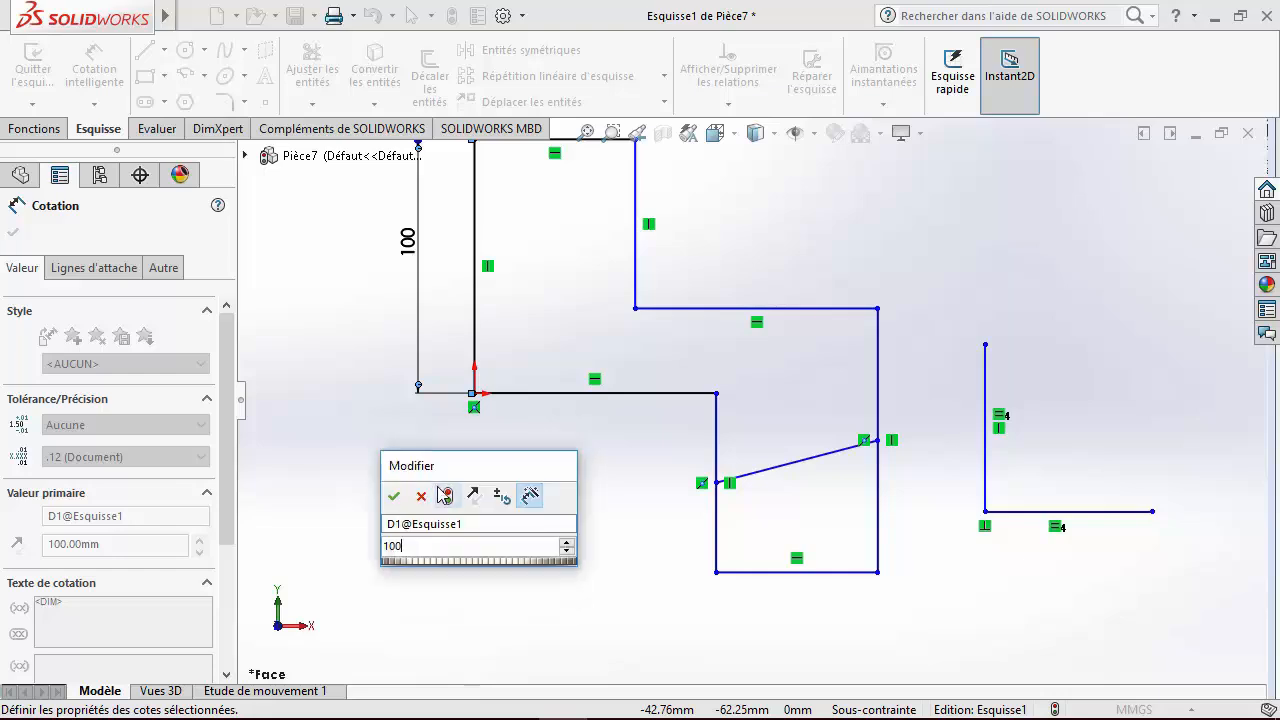
{"action": "left_click", "coordinate": [496, 498]}
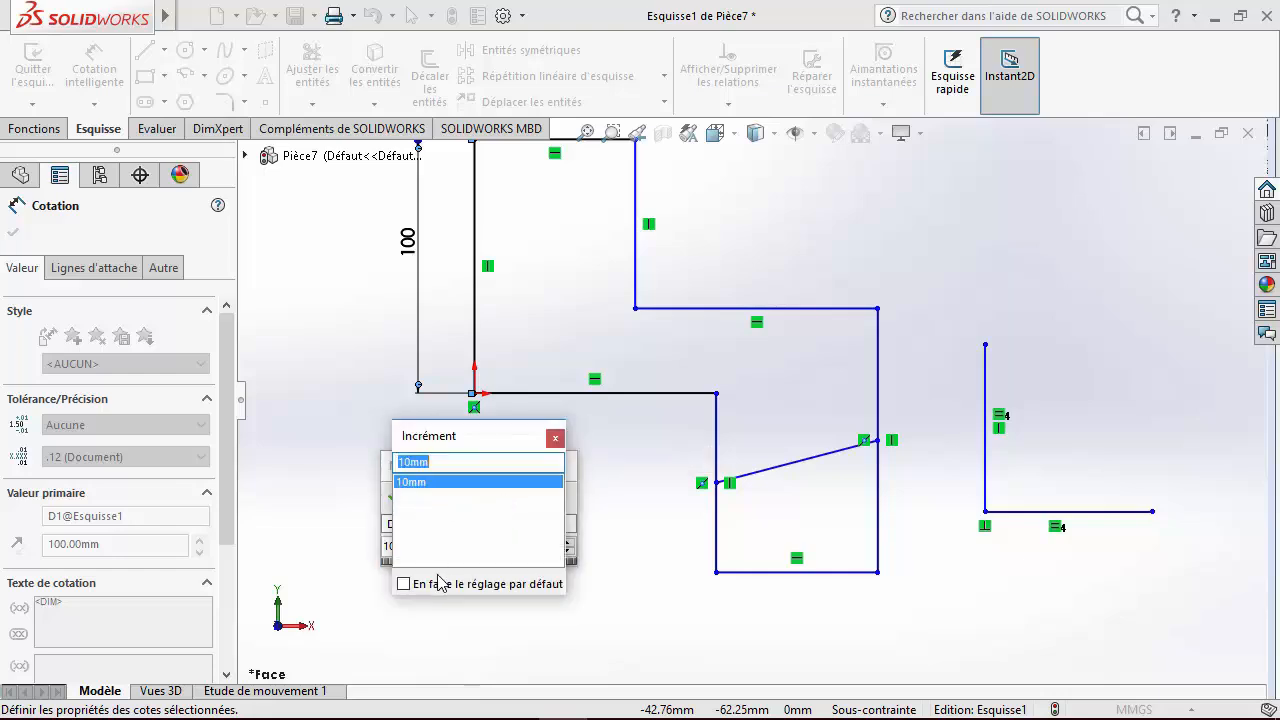
{"action": "left_click", "coordinate": [405, 584]}
{"action": "left_click", "coordinate": [488, 484]}
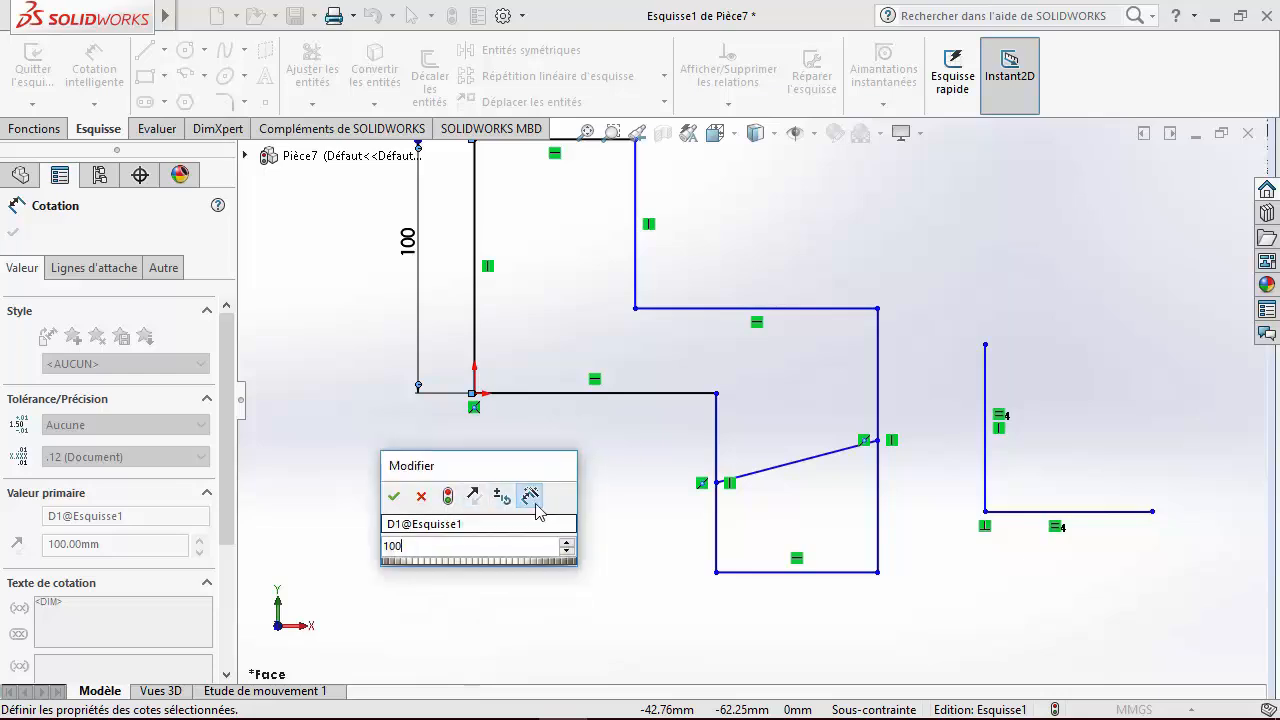
{"action": "left_click_drag", "start_coordinate": [497, 478], "coordinate": [575, 402]}
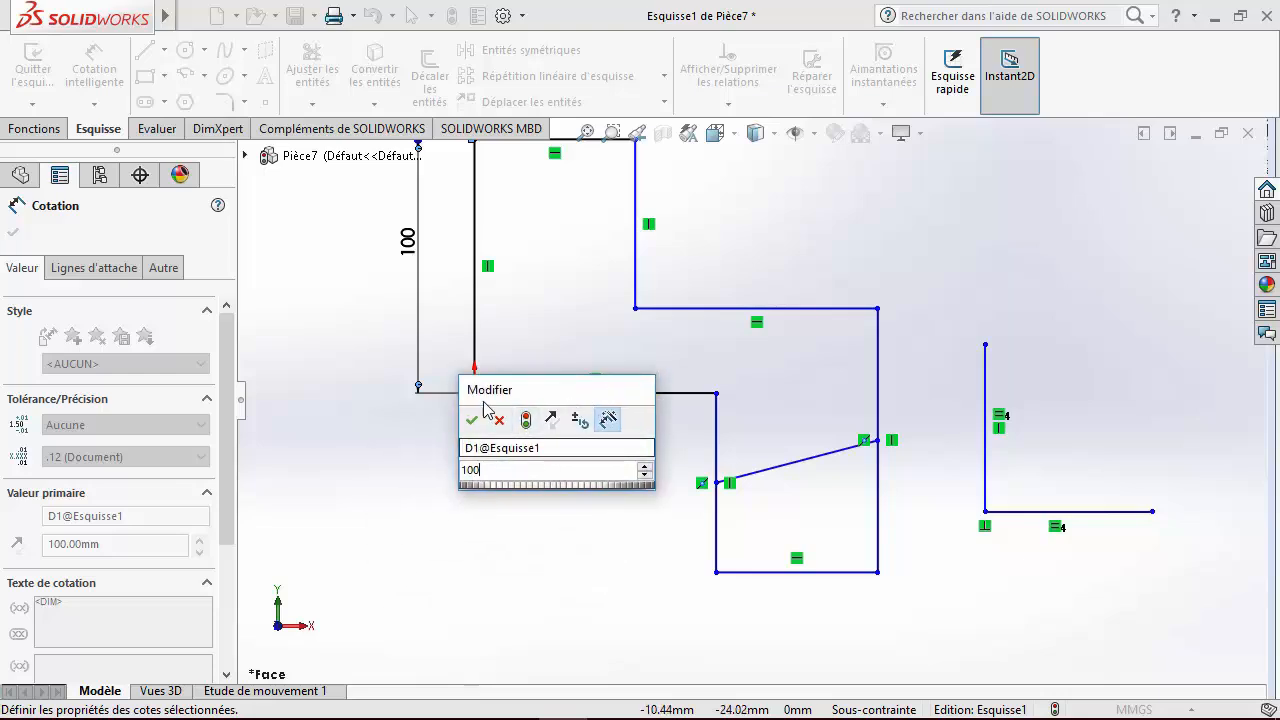
{"action": "left_click", "coordinate": [473, 421]}
Add a dimension style whose name begins with "SolidWorks 2016 - Perfectionnem" from the selected vertical dimension.
{"action": "left_click", "coordinate": [170, 366]}
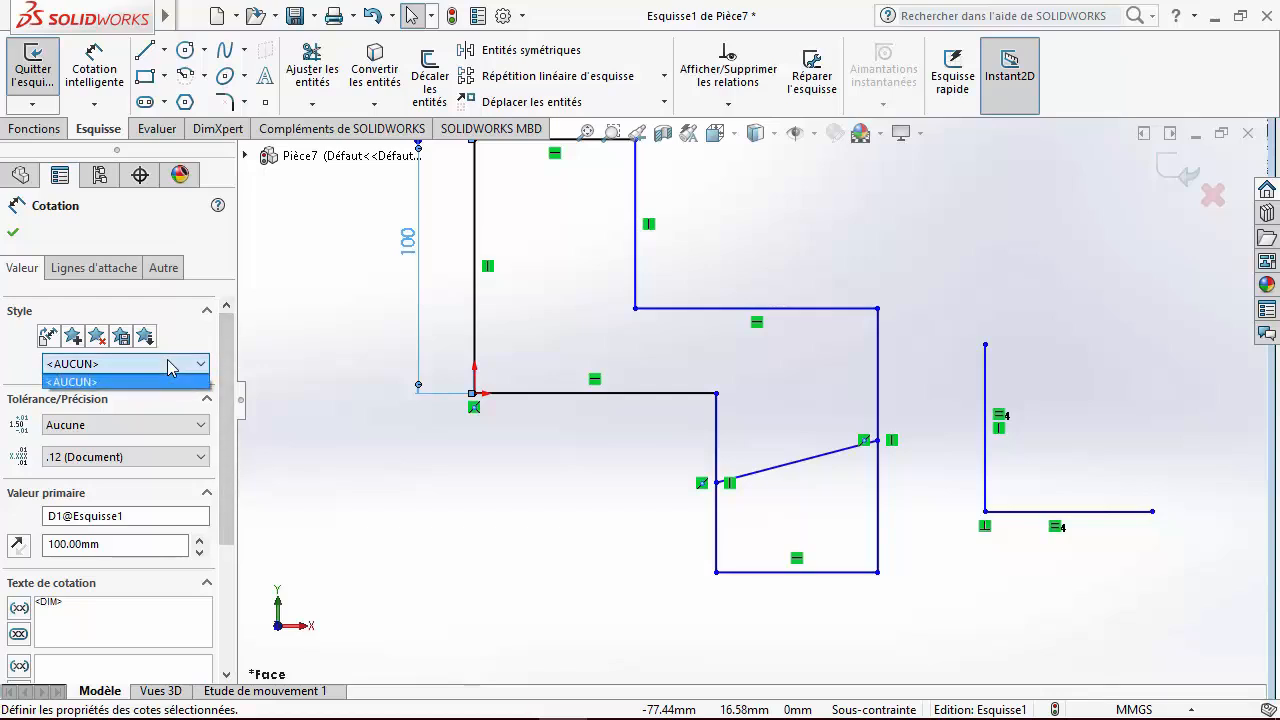
{"action": "left_click", "coordinate": [32, 354]}
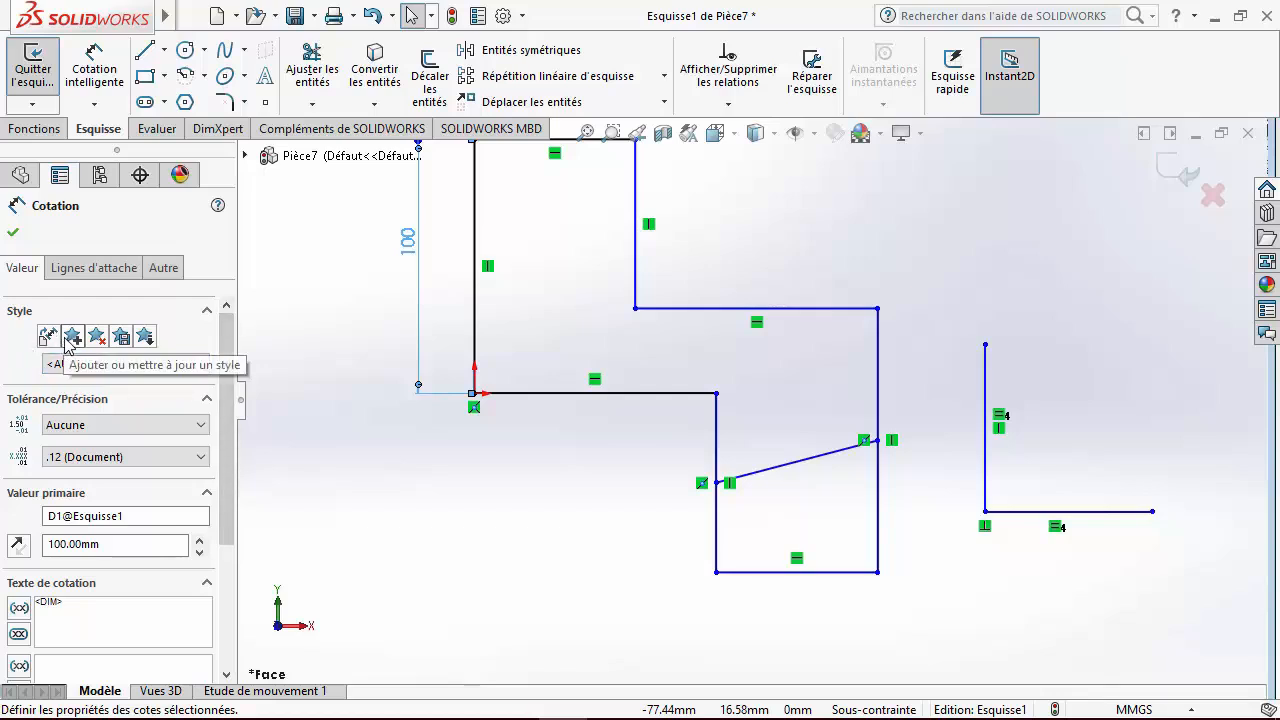
{"action": "left_click", "coordinate": [70, 338]}
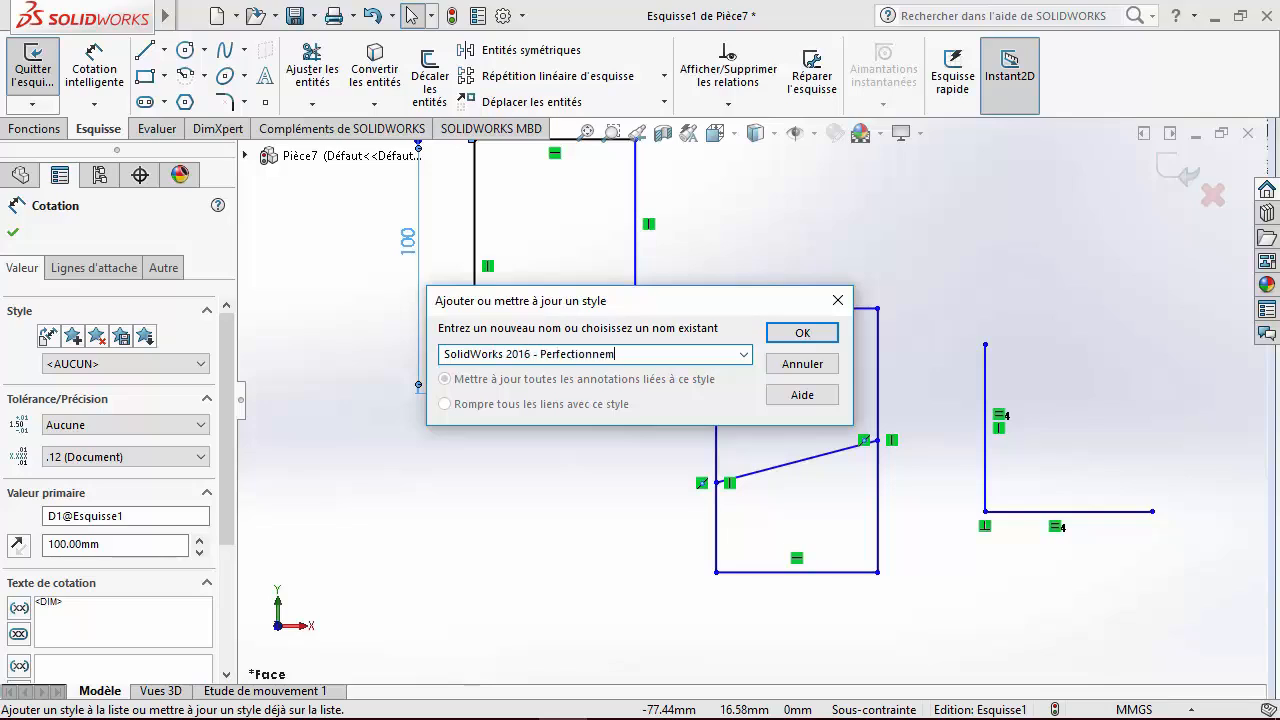
{"action": "left_click", "coordinate": [786, 334]}
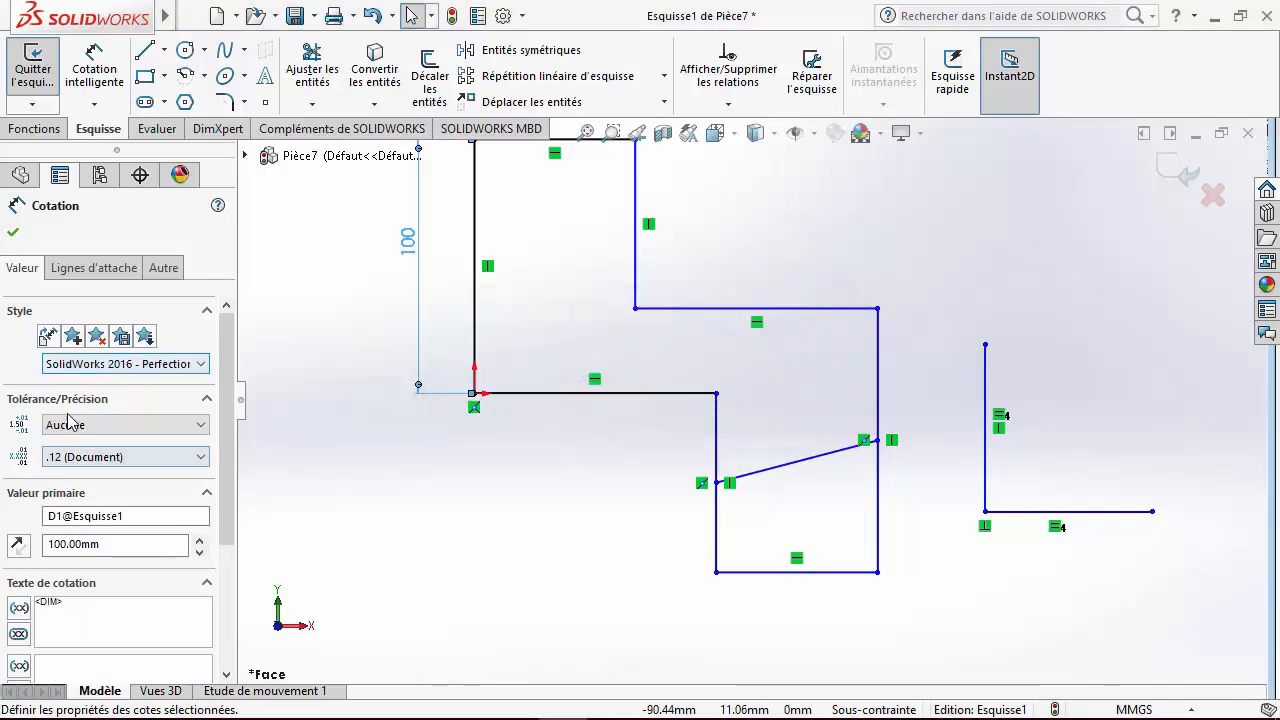
Look through the tolerance types and reapply the added "SolidWorks 2016" style to the vertical dimension.
{"action": "left_click", "coordinate": [127, 428]}
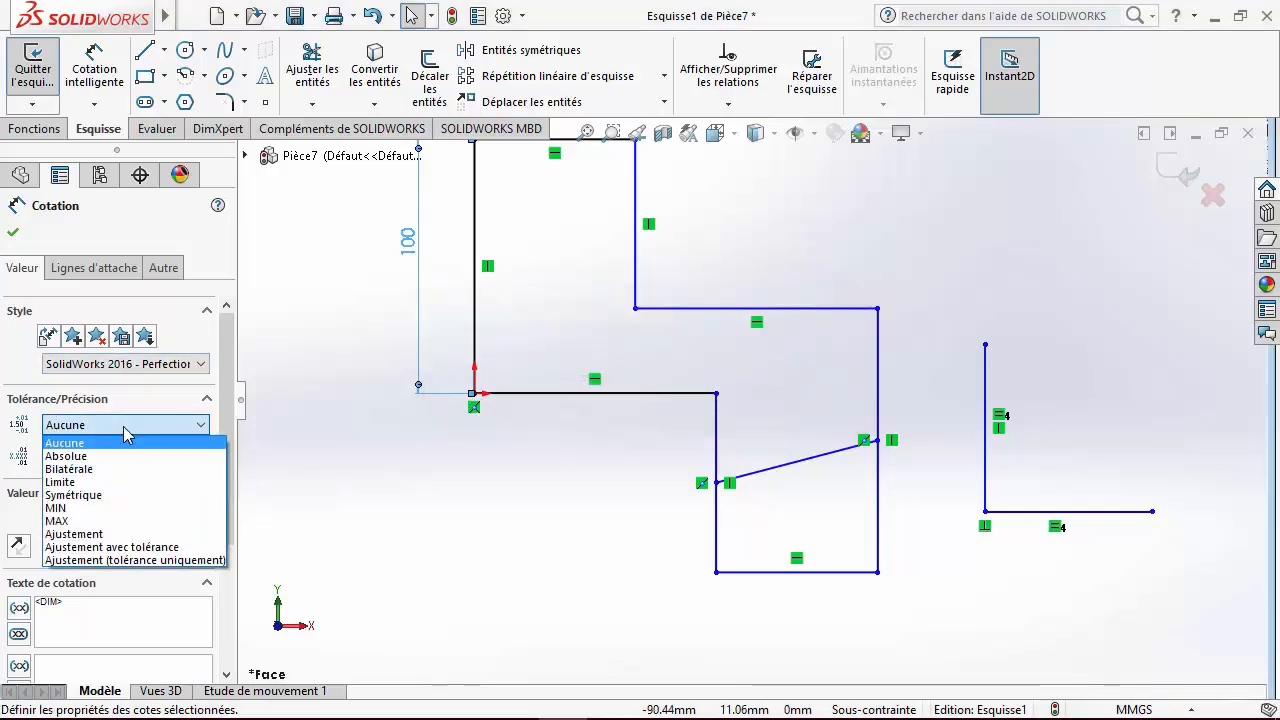
{"action": "left_click", "coordinate": [25, 358]}
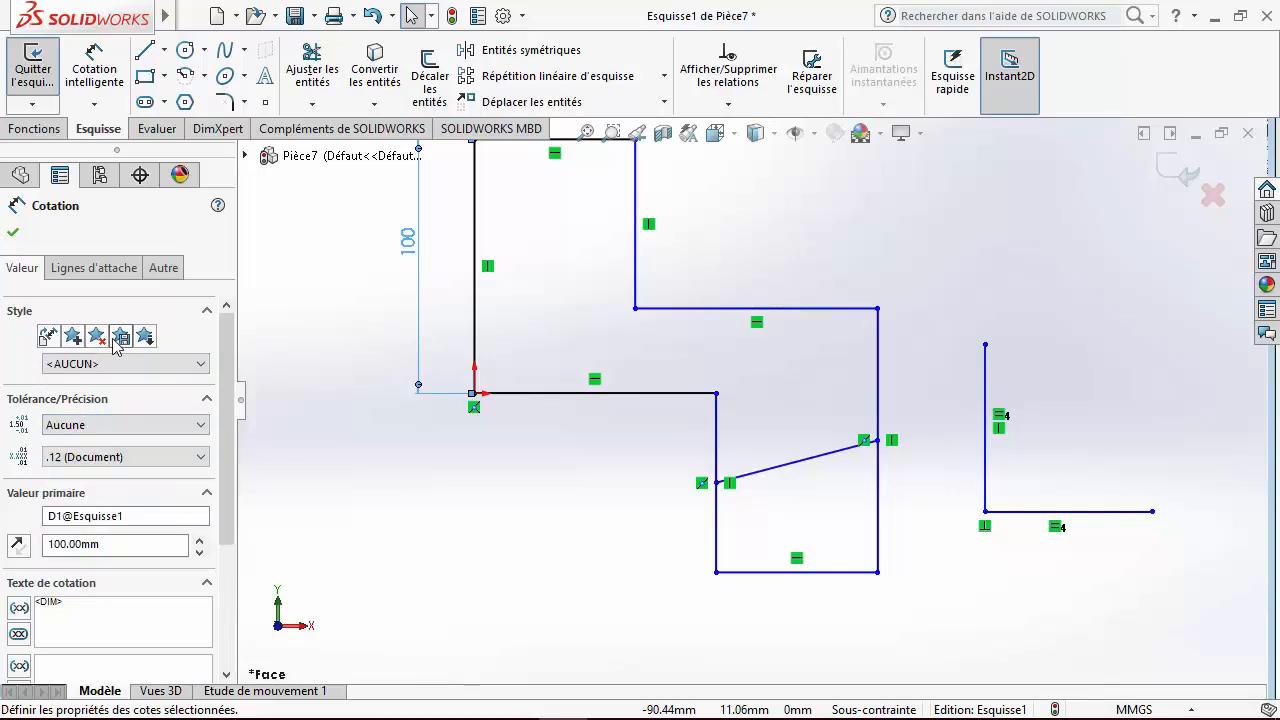
{"action": "left_click", "coordinate": [90, 364]}
{"action": "left_click", "coordinate": [95, 381]}
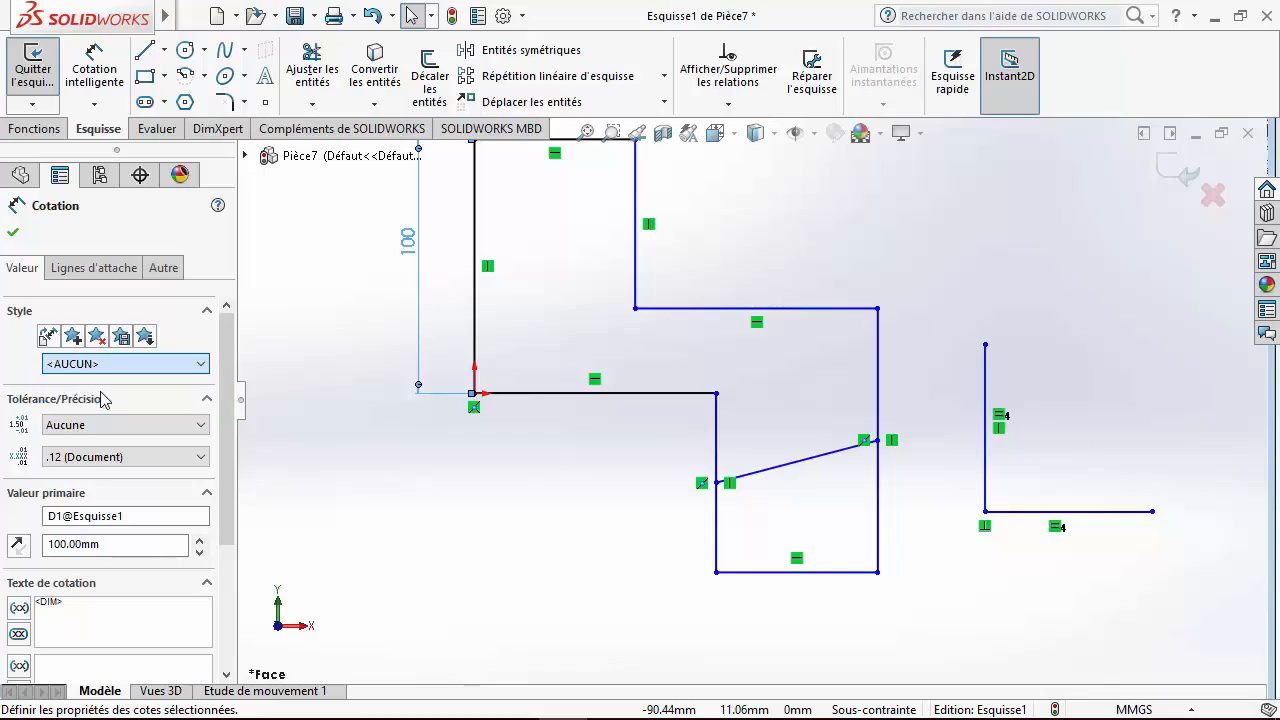
Give the vertical dimension a Symétrique tolerance of 0.1 mm and show it in parentheses.
{"action": "left_click", "coordinate": [100, 425]}
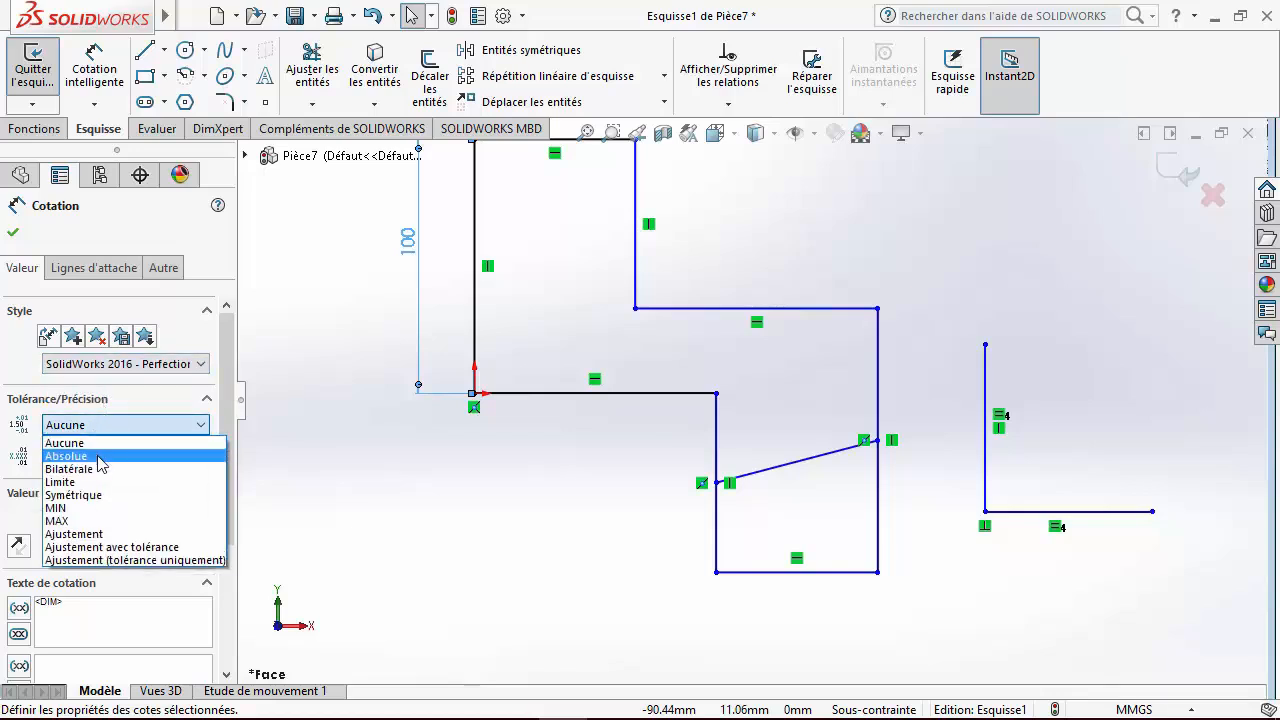
{"action": "left_click", "coordinate": [95, 495]}
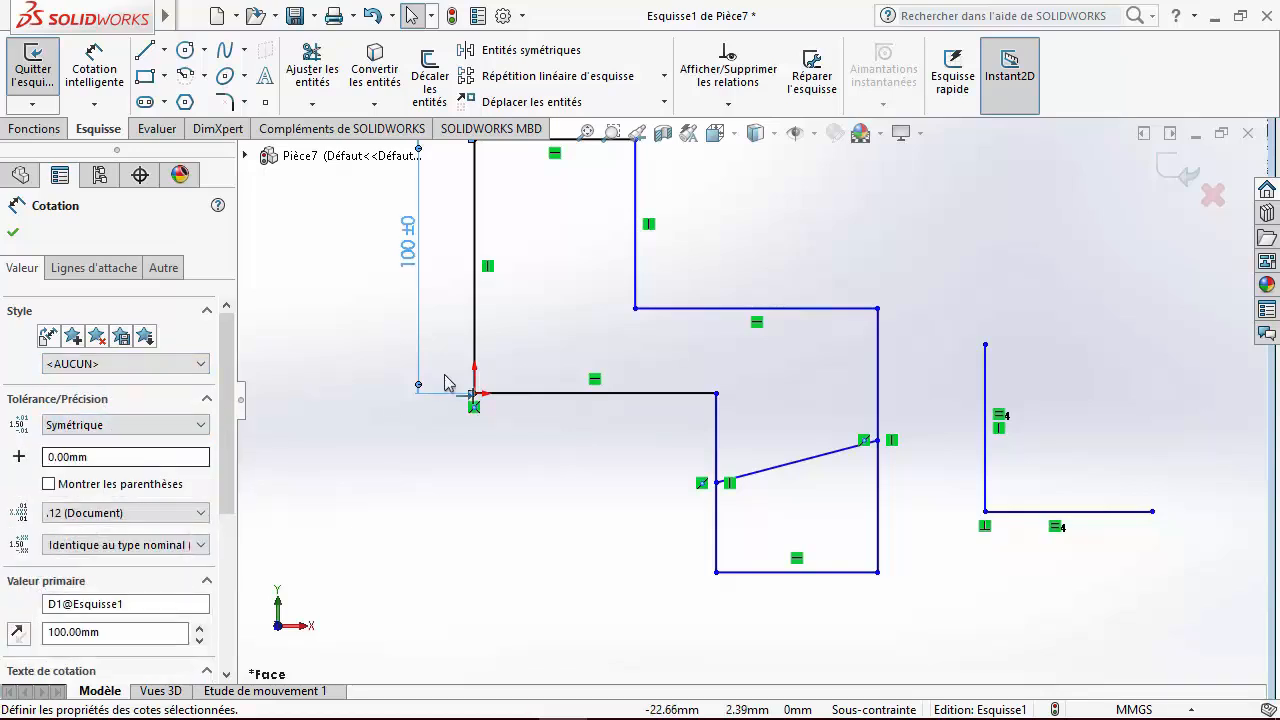
{"action": "left_click_drag", "start_coordinate": [107, 458], "coordinate": [3, 430]}
{"action": "type", "text": "0"}
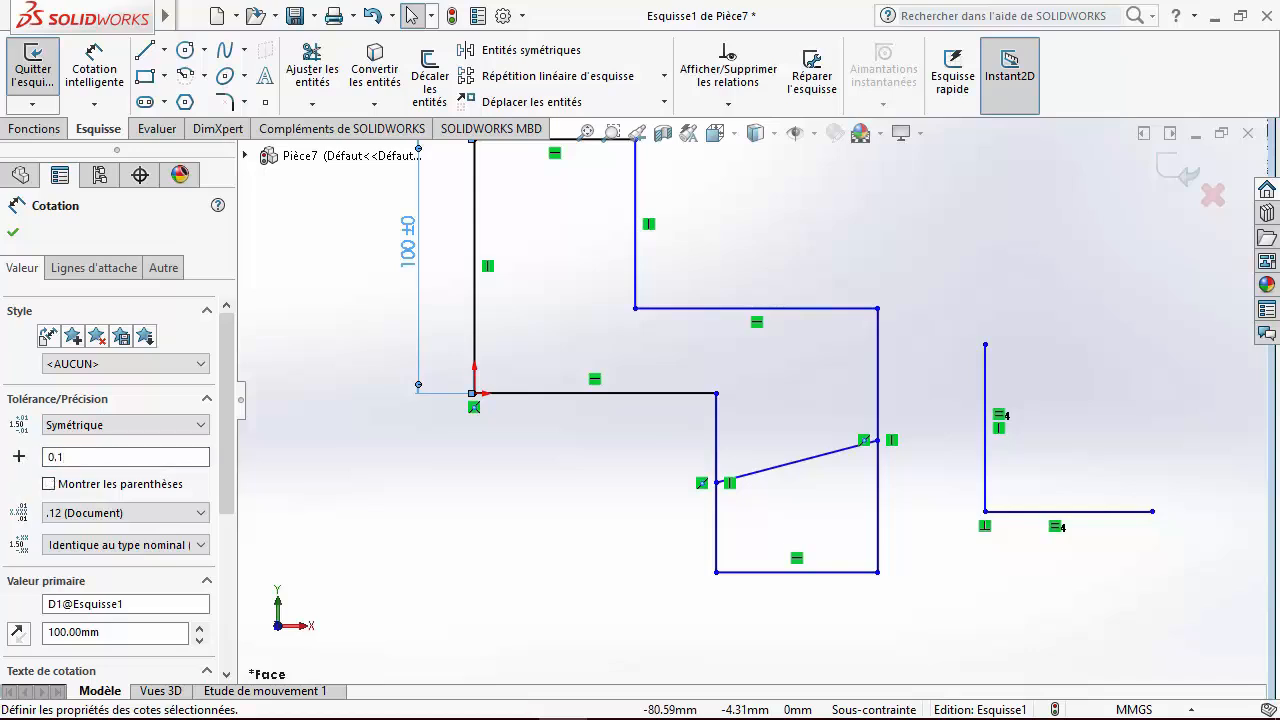
{"action": "type", "text": ".1"}
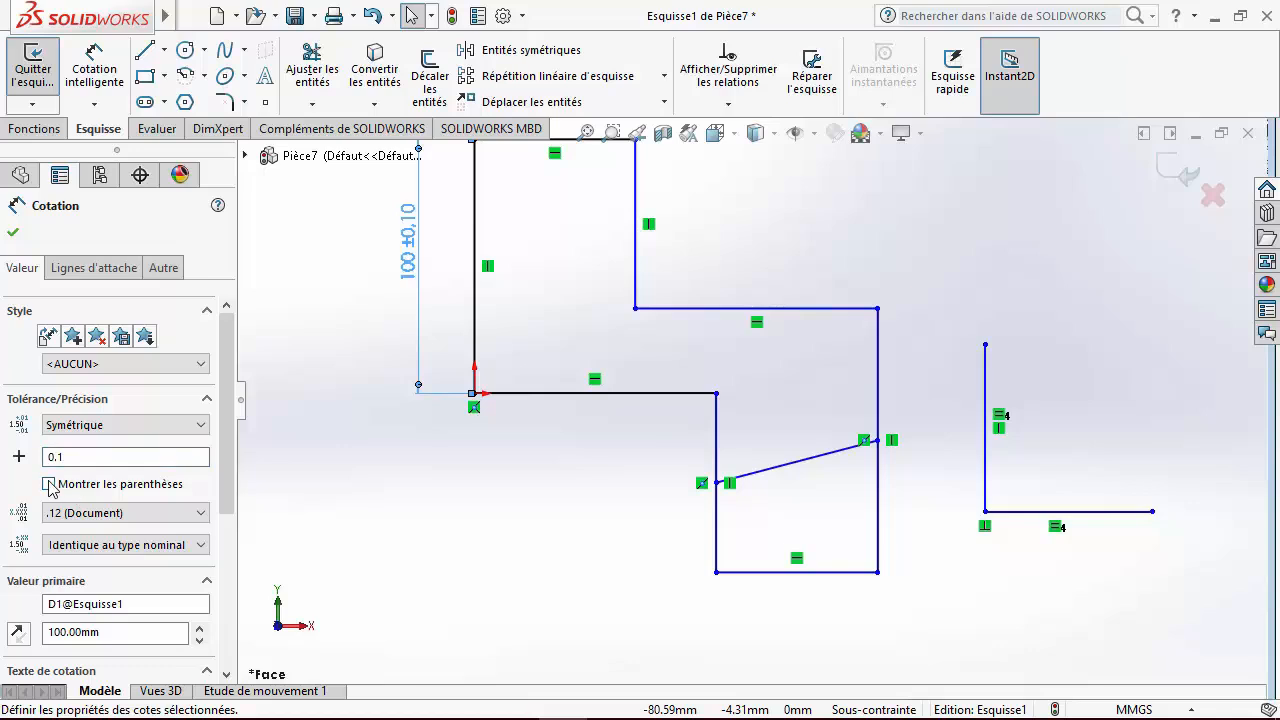
{"action": "left_click", "coordinate": [50, 484]}
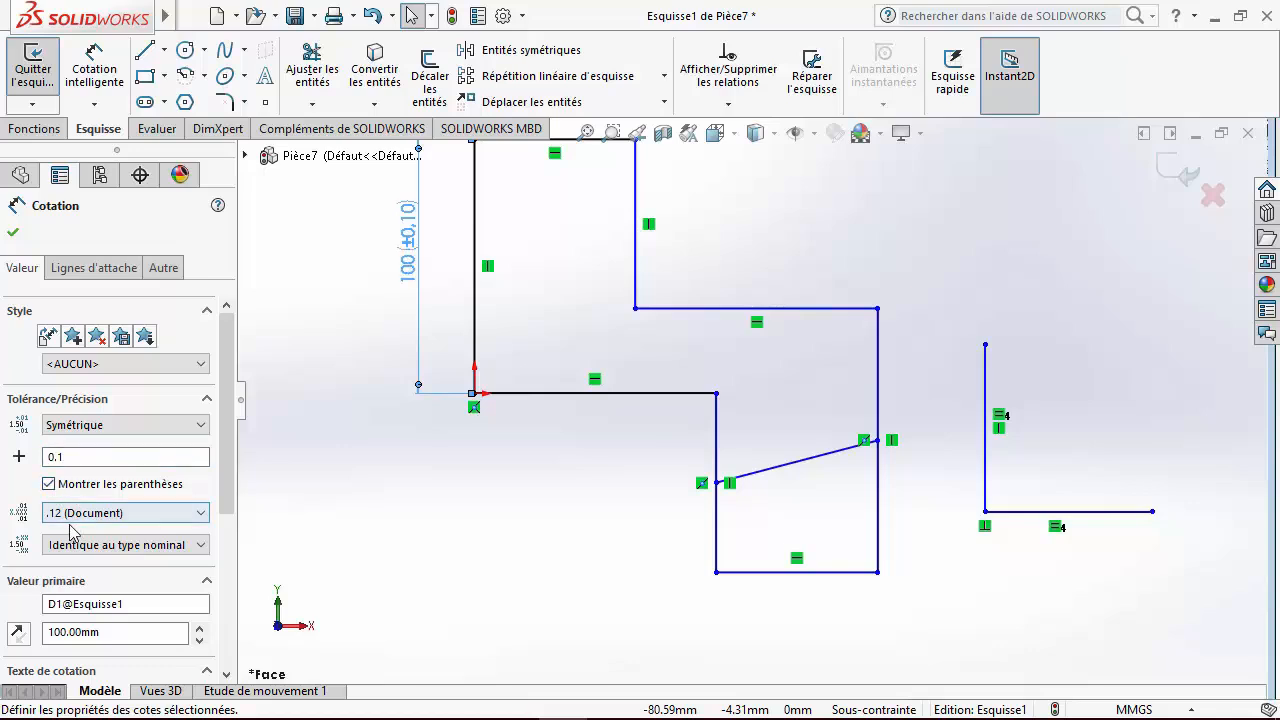
Examine the available decimal precision options for the dimension value and for its tolerance.
{"action": "left_click", "coordinate": [70, 513]}
{"action": "left_click", "coordinate": [72, 518]}
{"action": "left_click", "coordinate": [72, 515]}
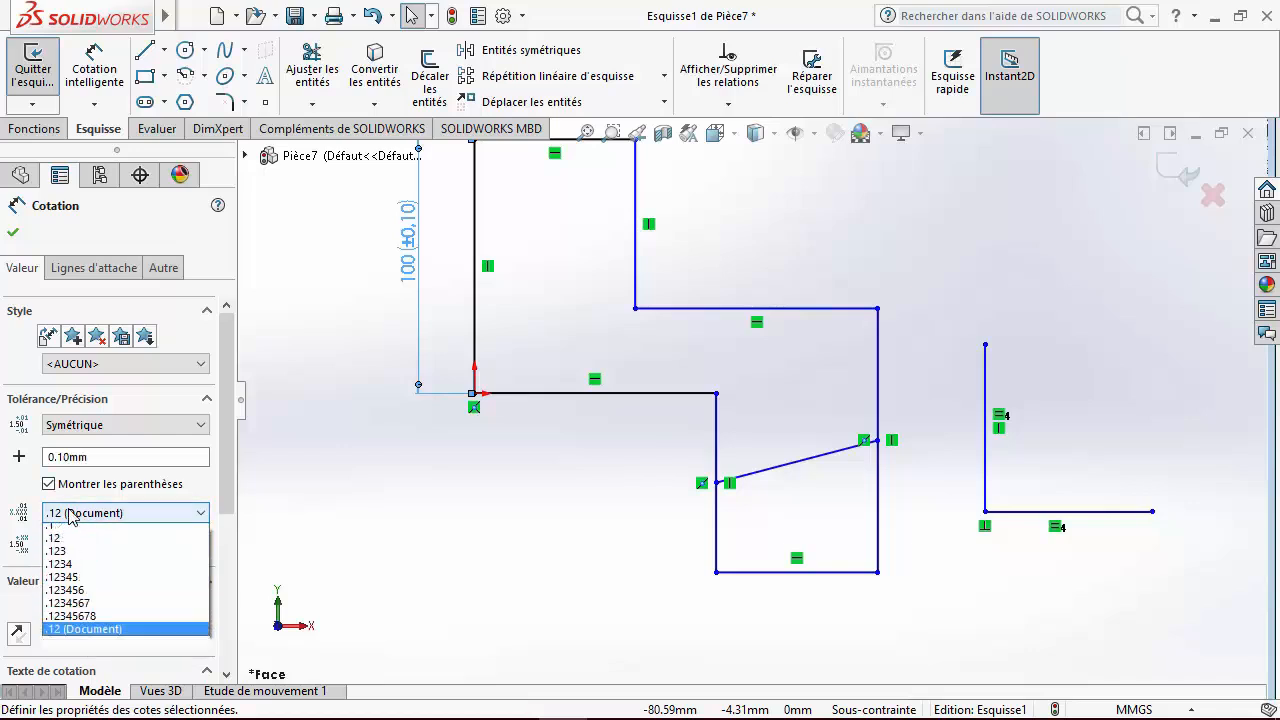
{"action": "left_click", "coordinate": [24, 478]}
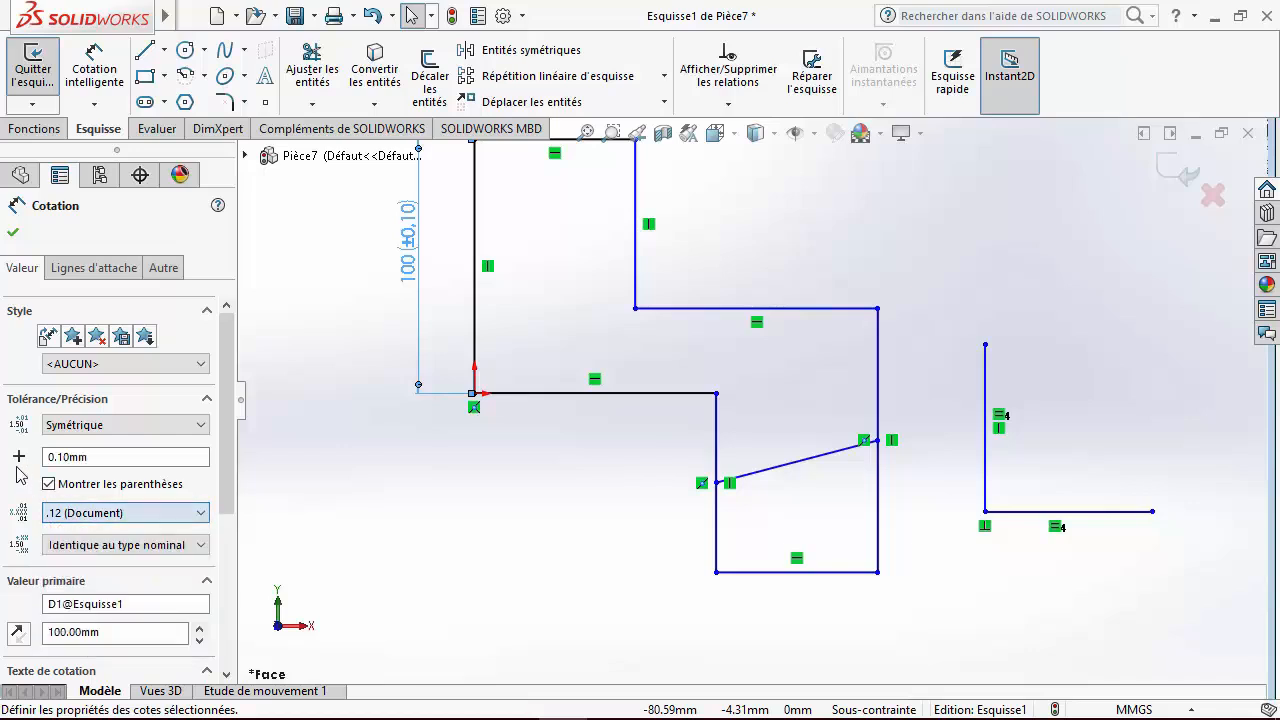
{"action": "left_click", "coordinate": [92, 548]}
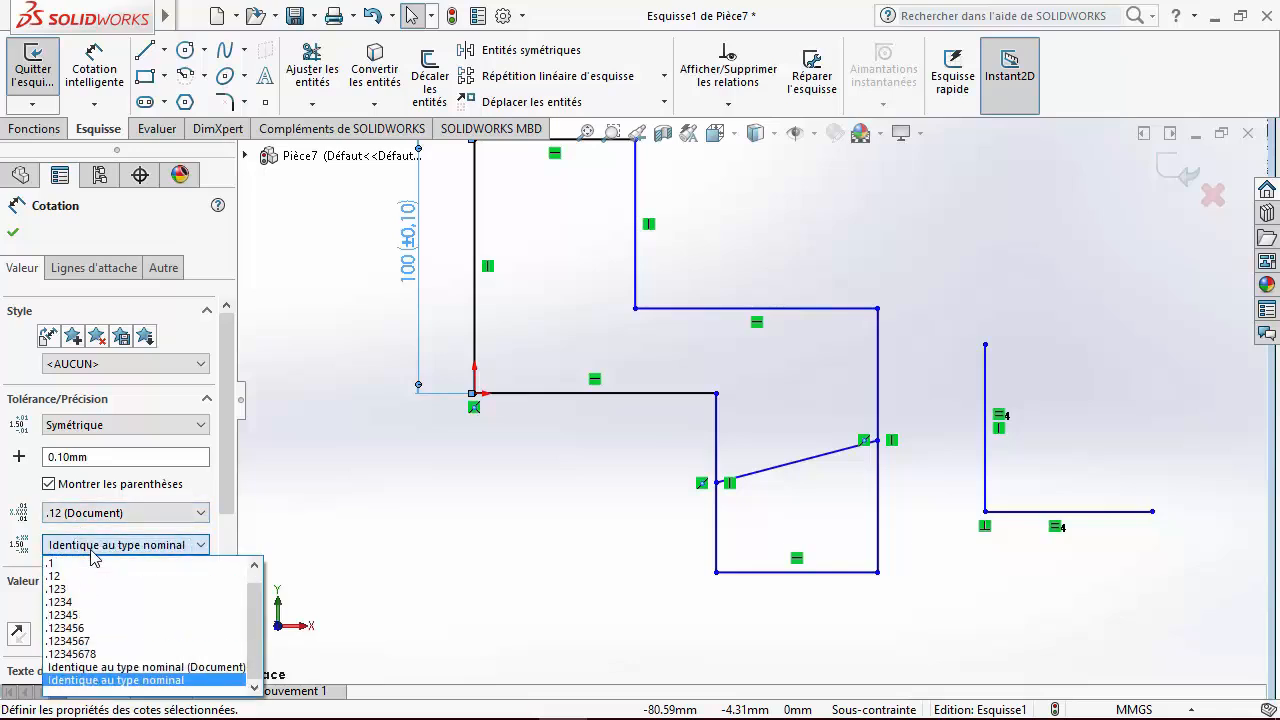
{"action": "left_click", "coordinate": [92, 549]}
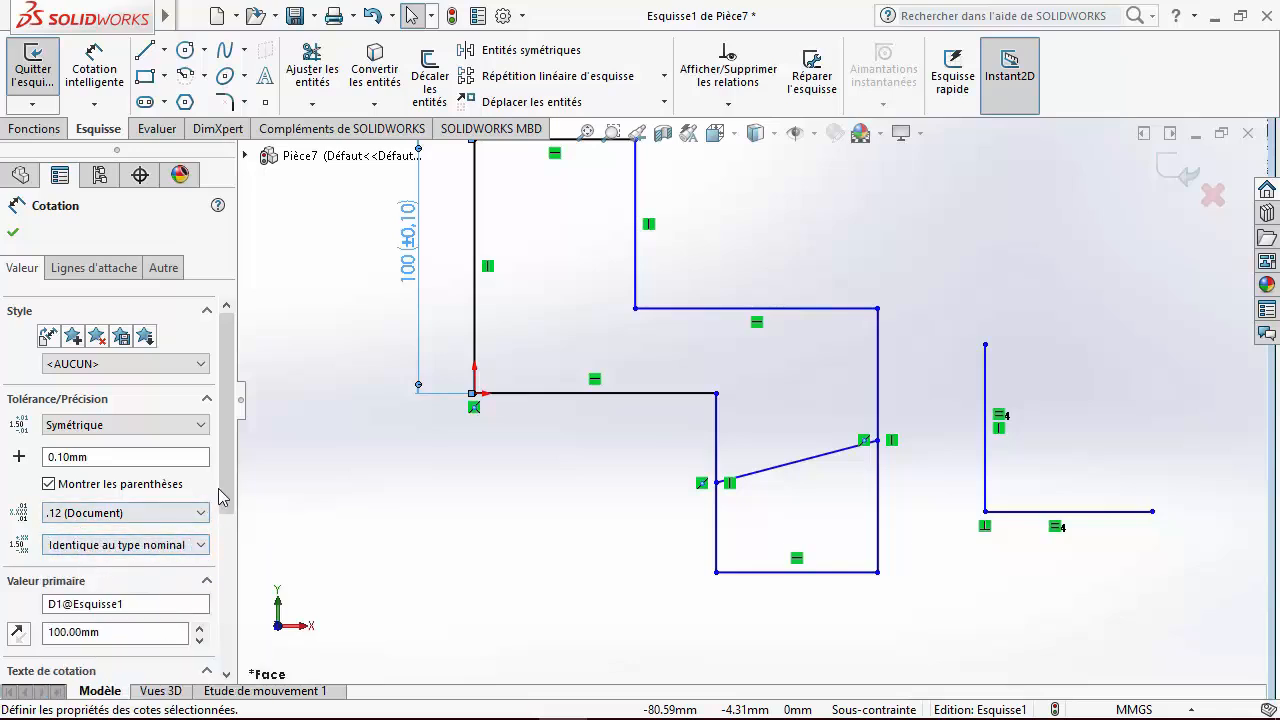
Set the primary value of the vertical dimension to 80 mm.
{"action": "left_click_drag", "start_coordinate": [225, 493], "coordinate": [228, 618]}
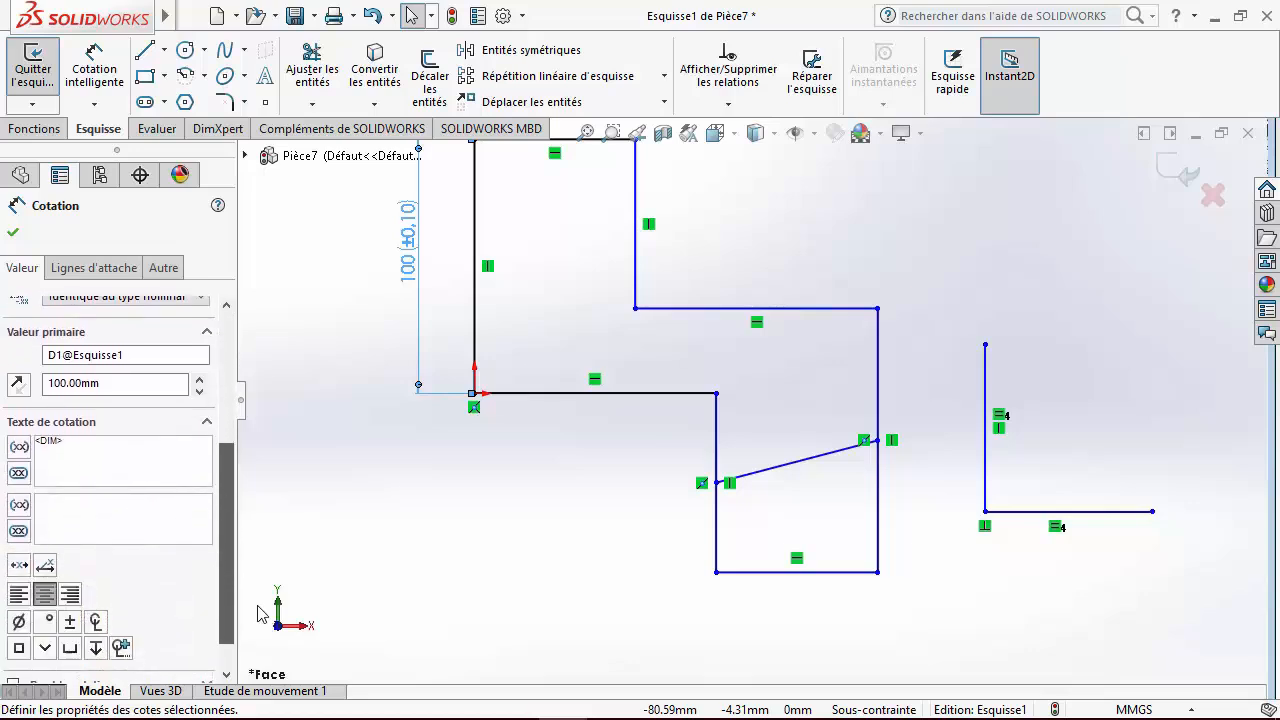
{"action": "left_click", "coordinate": [133, 385]}
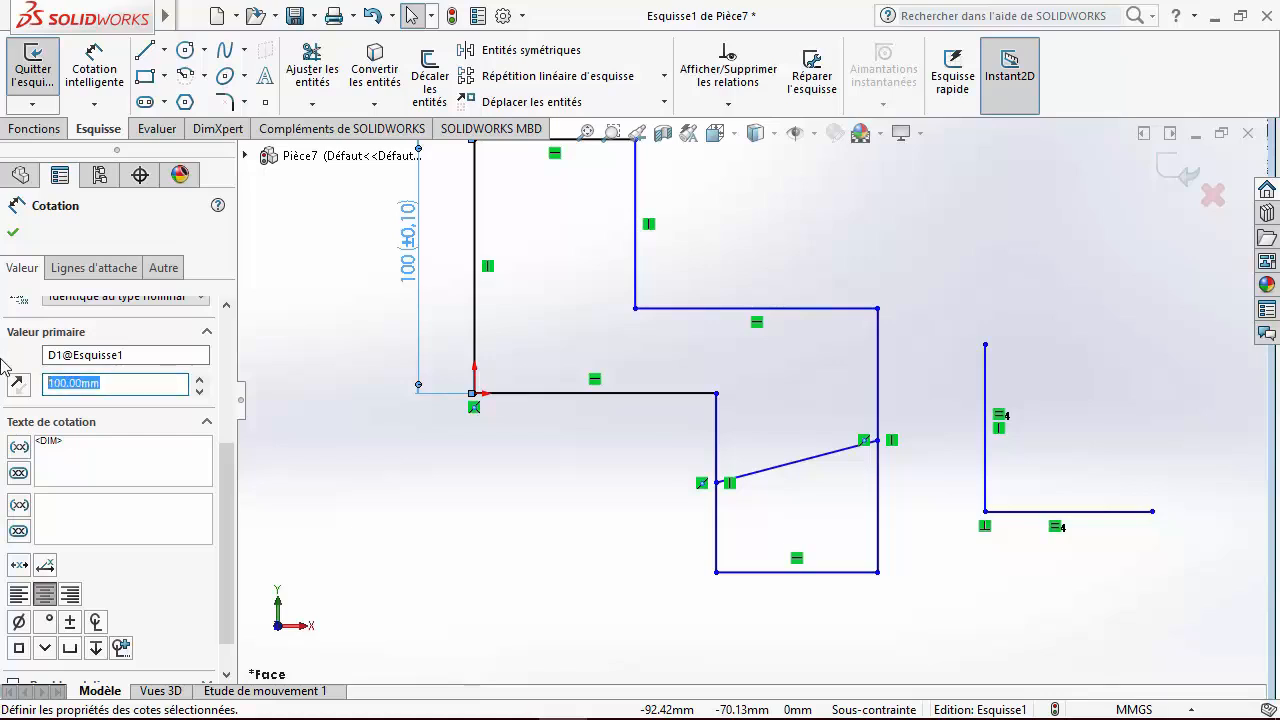
{"action": "type", "text": "80"}
{"action": "key", "text": "Return"}
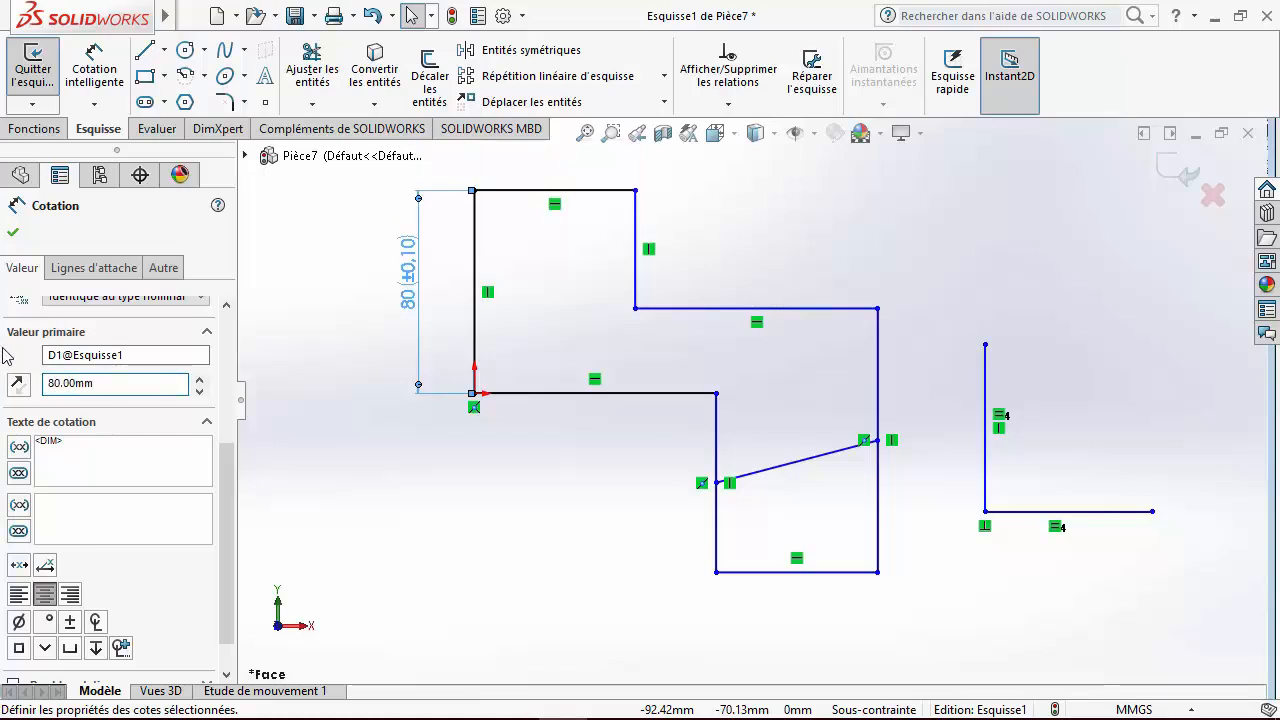
Try adding "mini" after the value in the vertical dimension's text, and delete the added word.
{"action": "left_click_drag", "start_coordinate": [228, 454], "coordinate": [228, 462]}
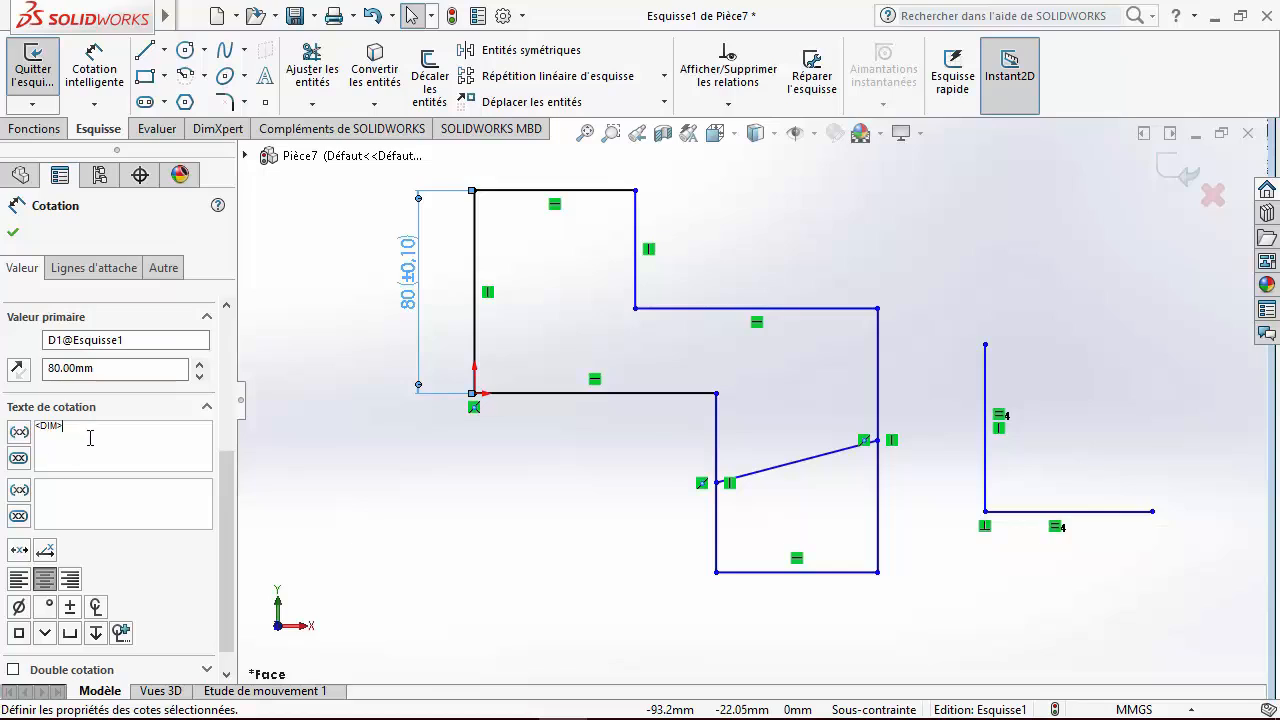
{"action": "type", "text": "mini"}
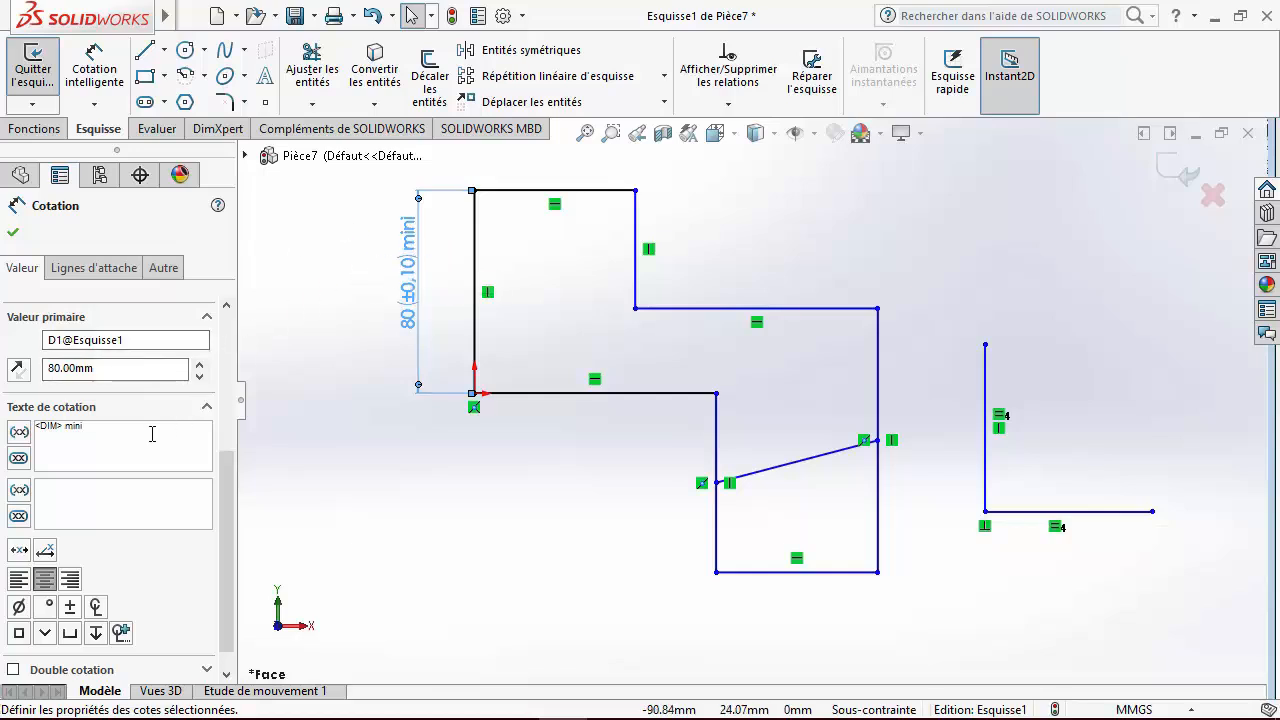
{"action": "key", "text": "BackSpace"}
{"action": "key", "text": "BackSpace"}
{"action": "key", "text": "BackSpace"}
{"action": "key", "text": "BackSpace"}
{"action": "key", "text": "BackSpace"}
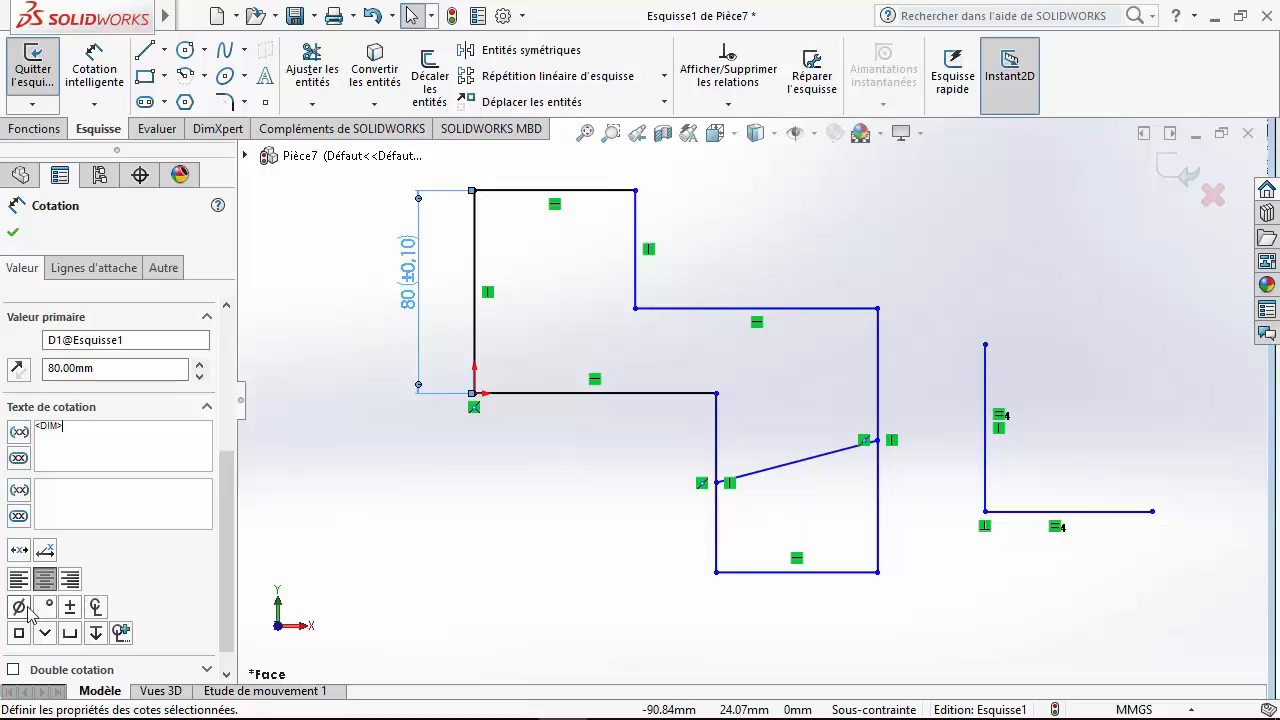
Try adding a diameter symbol after the value in the vertical dimension's text, and delete the symbol.
{"action": "left_click", "coordinate": [24, 613]}
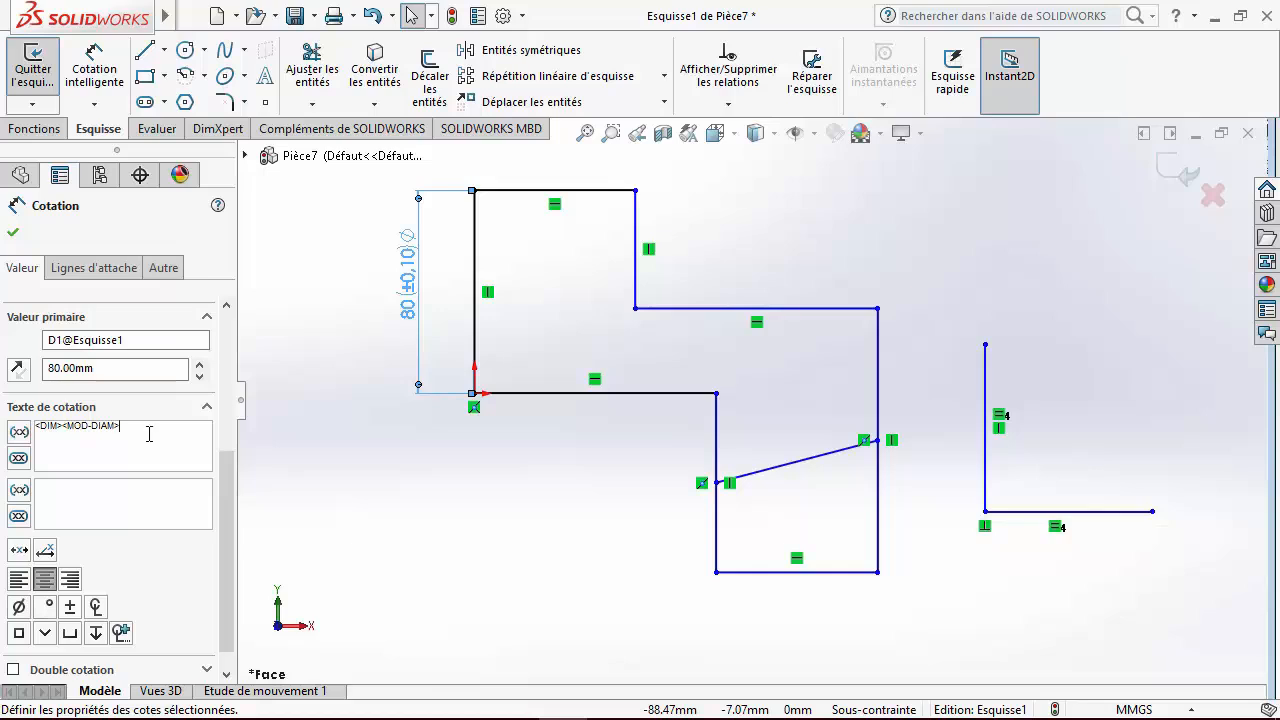
{"action": "key", "text": "BackSpace"}
{"action": "key", "text": "BackSpace"}
{"action": "key", "text": "BackSpace"}
{"action": "key", "text": "BackSpace"}
{"action": "key", "text": "BackSpace"}
{"action": "key", "text": "BackSpace"}
{"action": "key", "text": "BackSpace"}
{"action": "key", "text": "BackSpace"}
{"action": "key", "text": "BackSpace"}
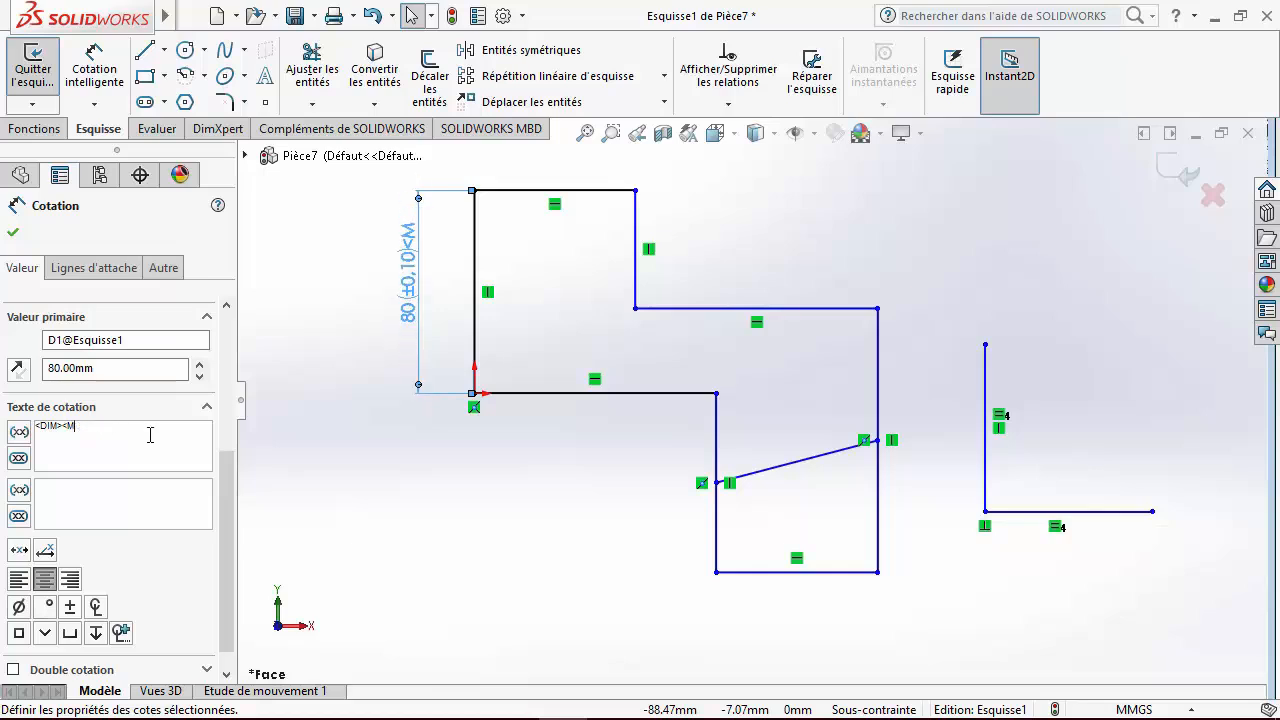
{"action": "key", "text": "BackSpace"}
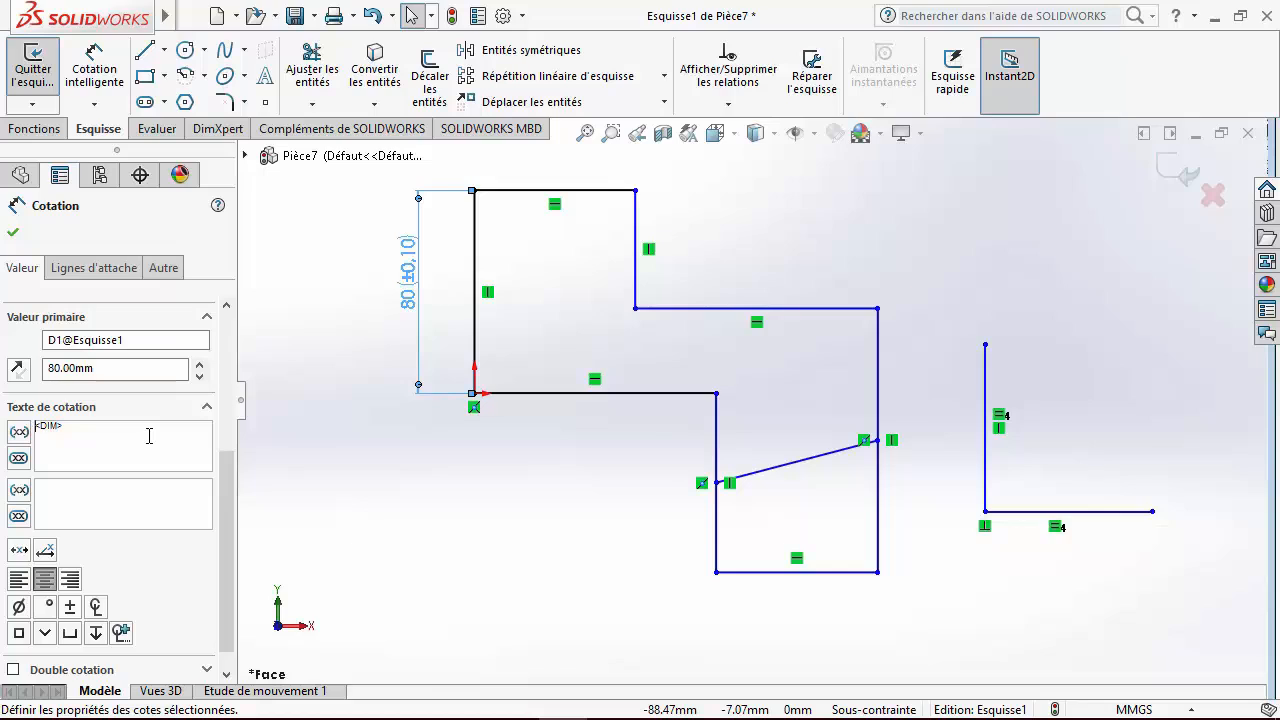
Try placing a diameter symbol before the value in the vertical dimension's text, and remove it again.
{"action": "left_click", "coordinate": [18, 607]}
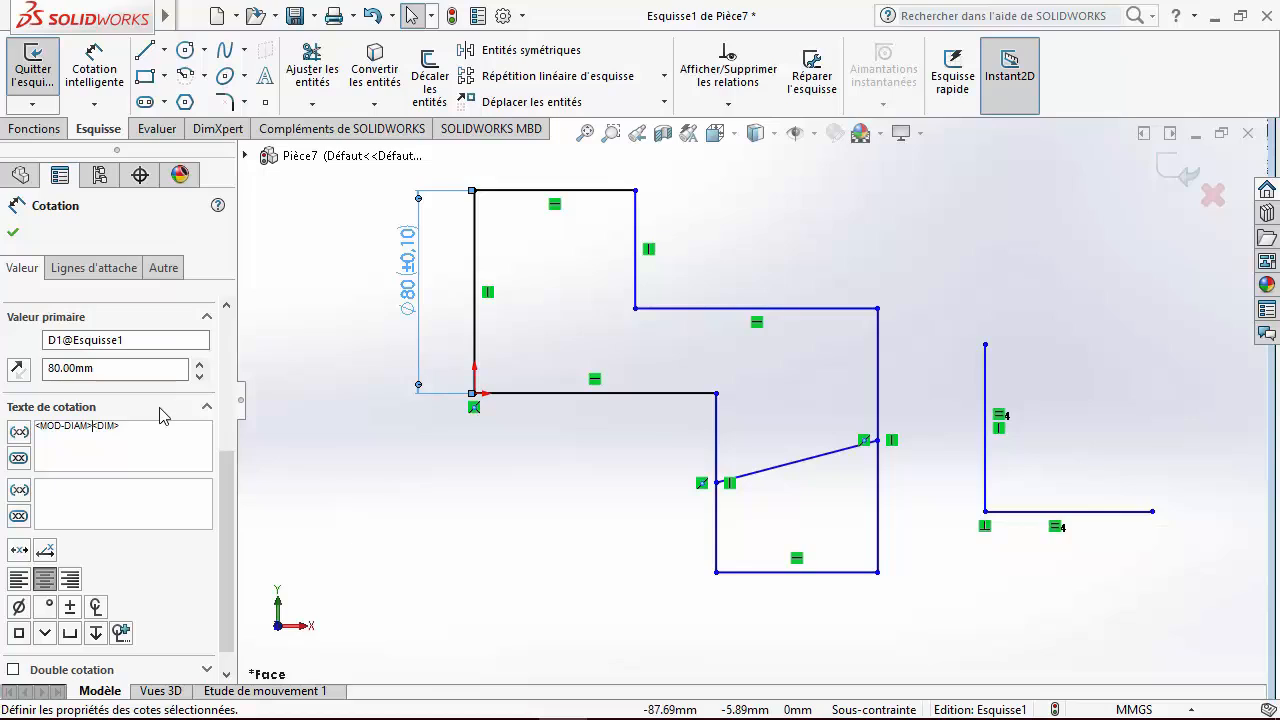
{"action": "key", "text": "BackSpace"}
{"action": "key", "text": "BackSpace"}
{"action": "key", "text": "BackSpace"}
{"action": "key", "text": "BackSpace"}
{"action": "key", "text": "BackSpace"}
{"action": "key", "text": "BackSpace"}
{"action": "key", "text": "BackSpace"}
{"action": "key", "text": "BackSpace"}
{"action": "key", "text": "BackSpace"}
{"action": "key", "text": "BackSpace"}
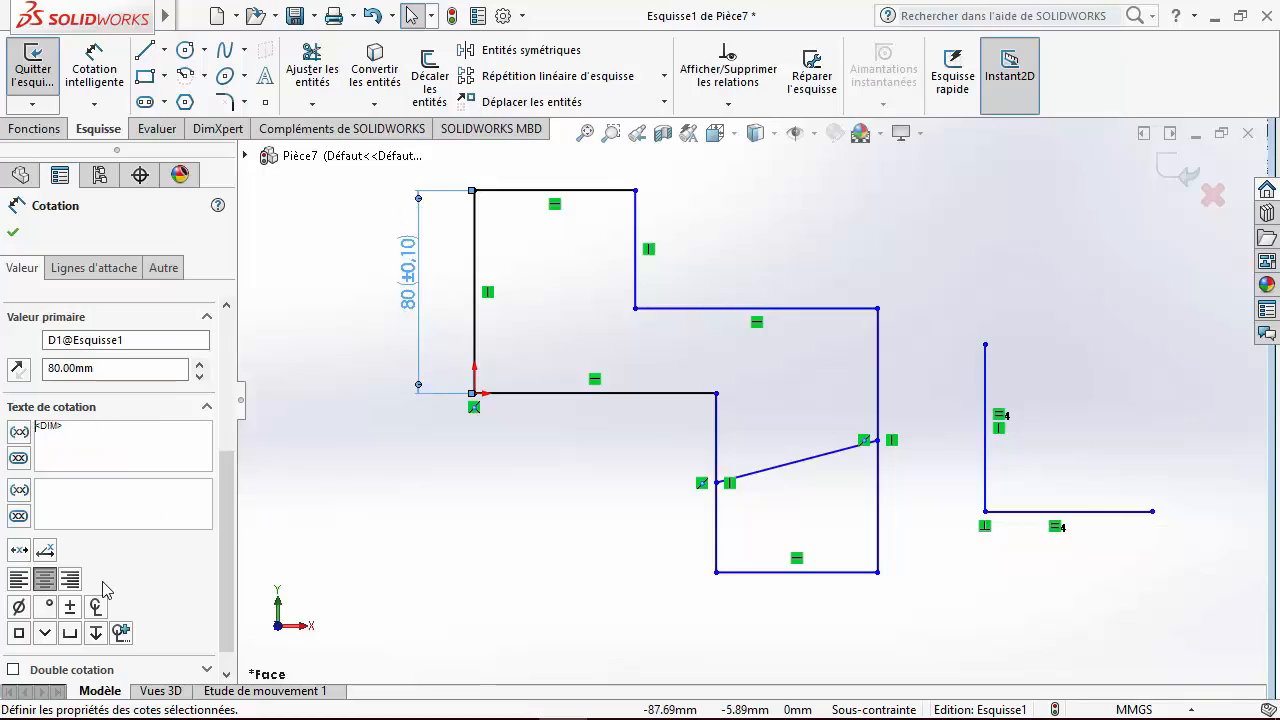
Try a plus/minus symbol before the vertical dimension's value, look over the additional modifying symbols, and delete the symbol.
{"action": "left_click", "coordinate": [69, 606]}
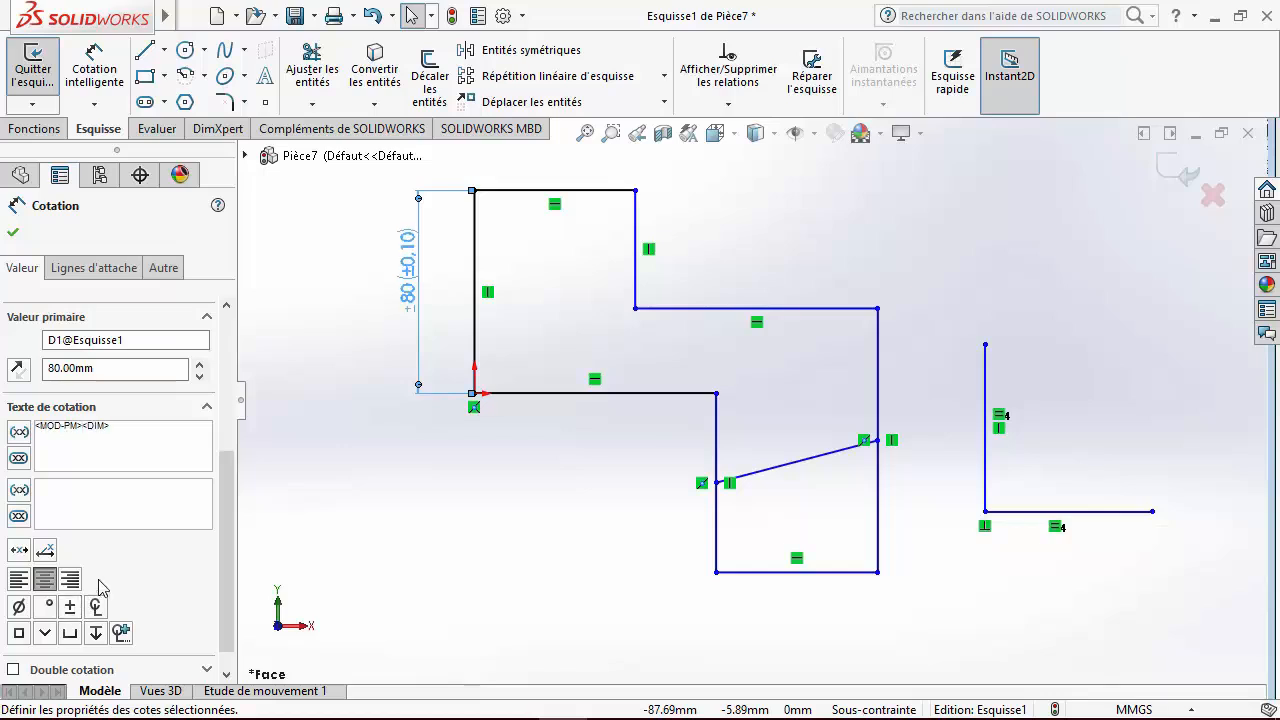
{"action": "mouse_move", "coordinate": [229, 500]}
{"action": "left_mouse_down"}
{"action": "mouse_move", "coordinate": [224, 403]}
{"action": "mouse_move", "coordinate": [228, 489]}
{"action": "left_mouse_up"}
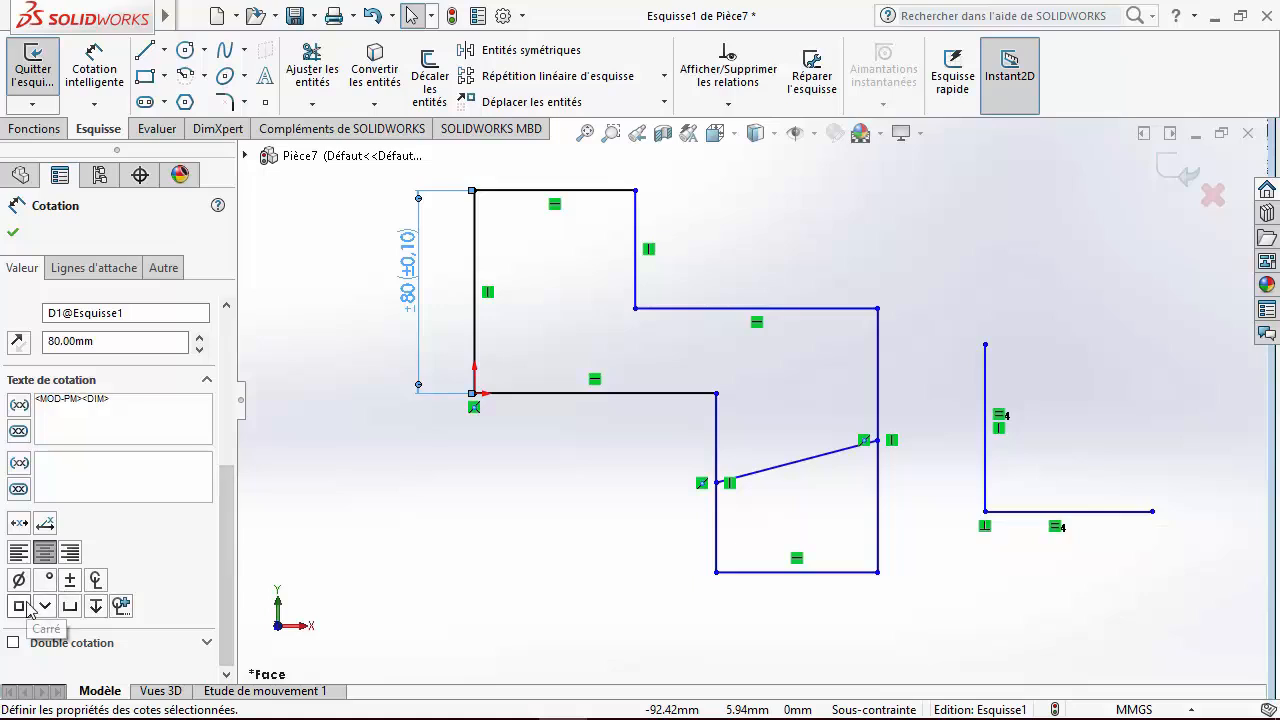
{"action": "left_click", "coordinate": [121, 606]}
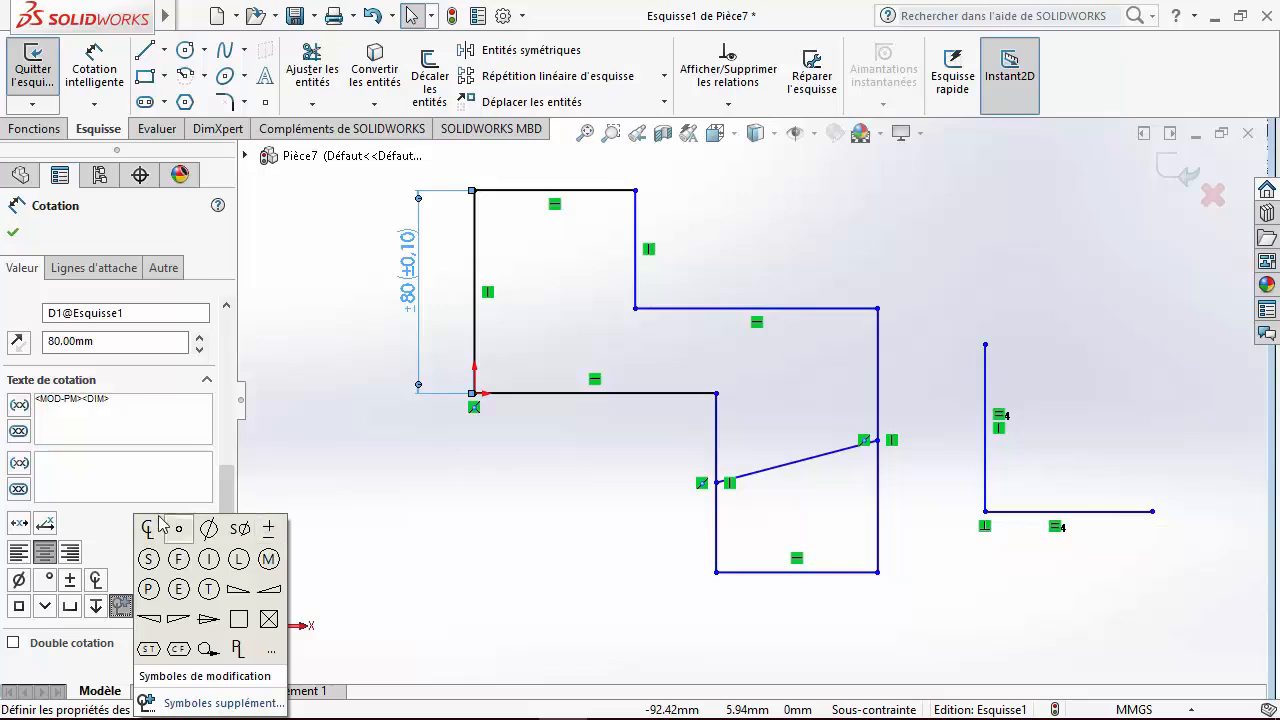
{"action": "left_click_drag", "start_coordinate": [83, 399], "coordinate": [5, 413]}
{"action": "key", "text": "Delete"}
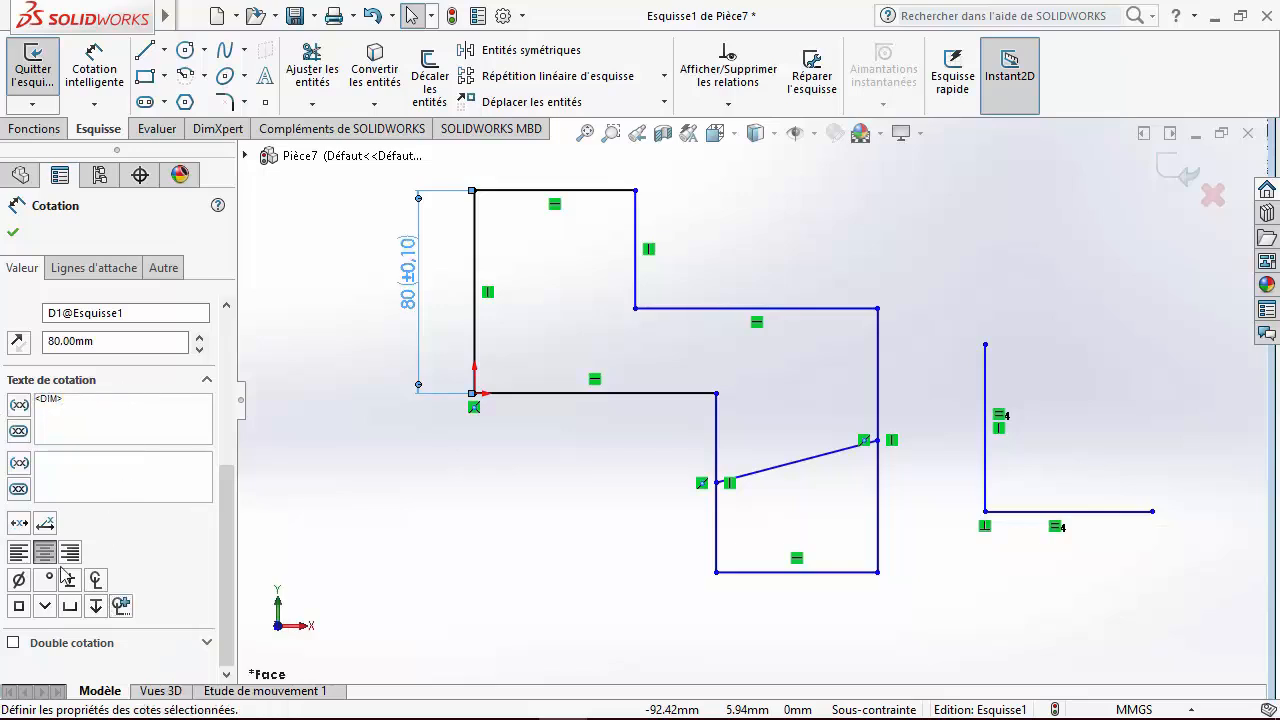
Try the circled M modifying symbol before the vertical dimension's value, and delete it from the dimension text.
{"action": "left_click", "coordinate": [121, 606]}
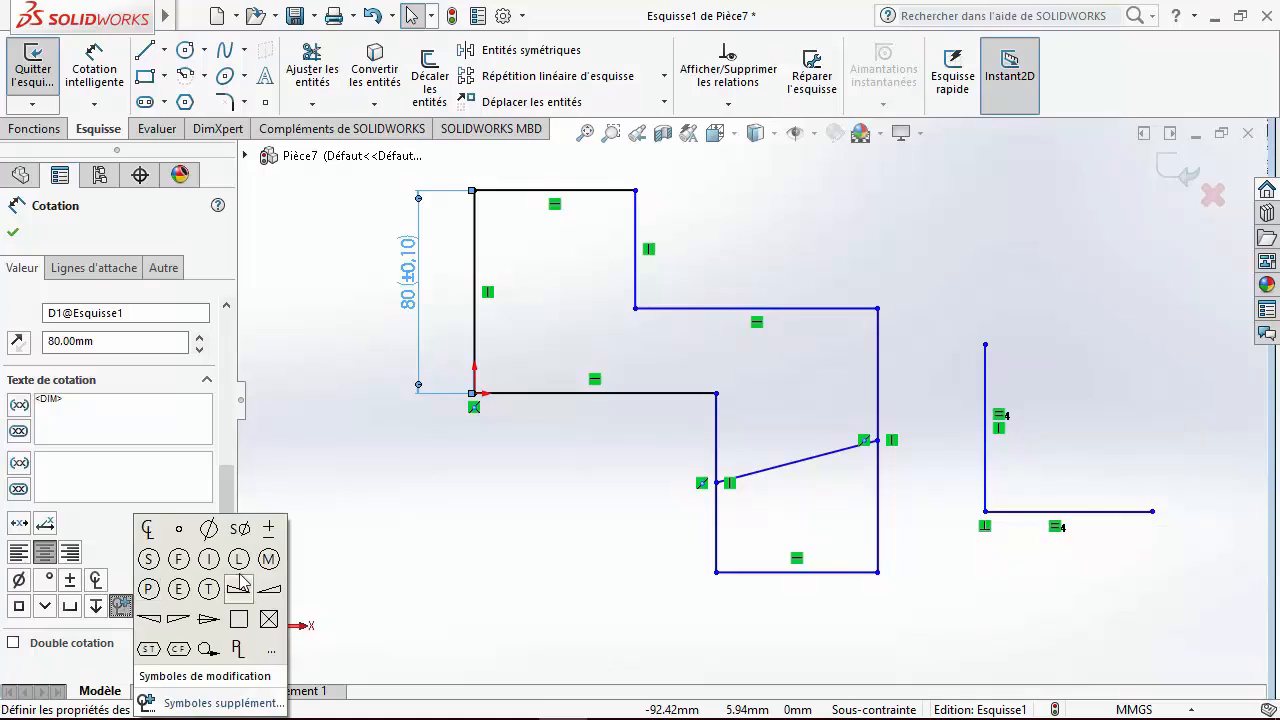
{"action": "left_click", "coordinate": [268, 558]}
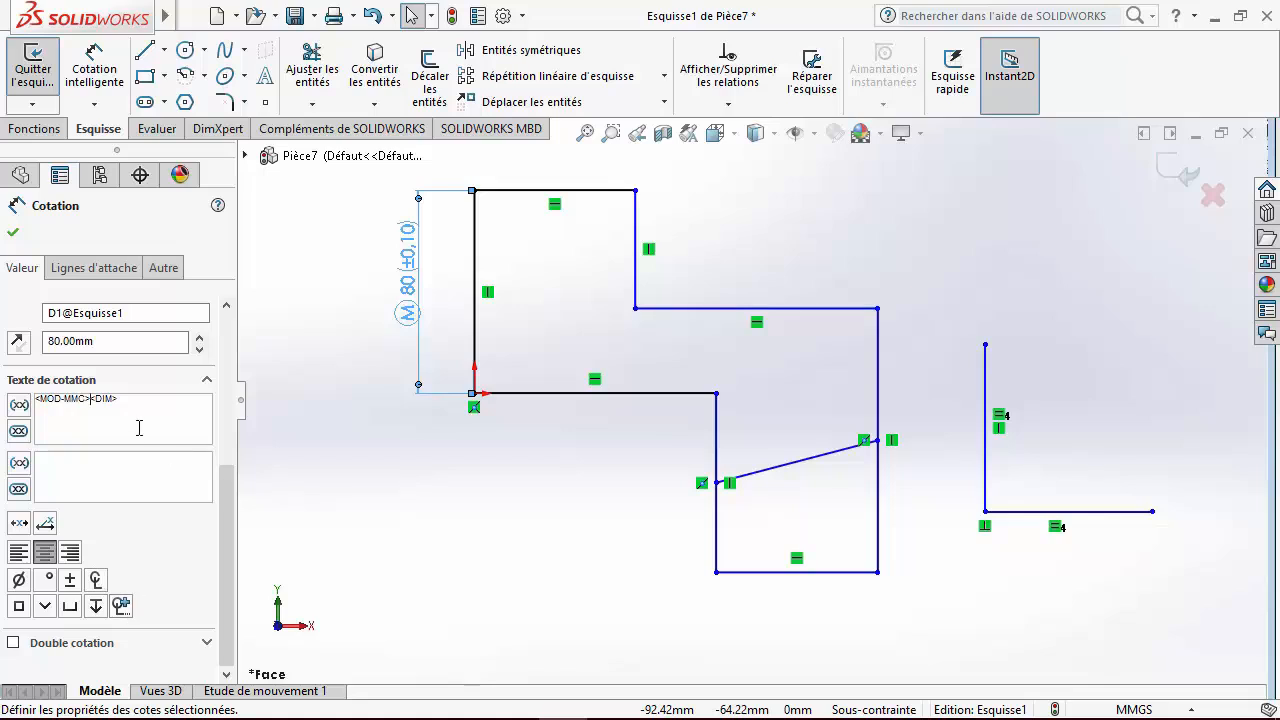
{"action": "left_click_drag", "start_coordinate": [91, 399], "coordinate": [3, 390]}
{"action": "key", "text": "Delete"}
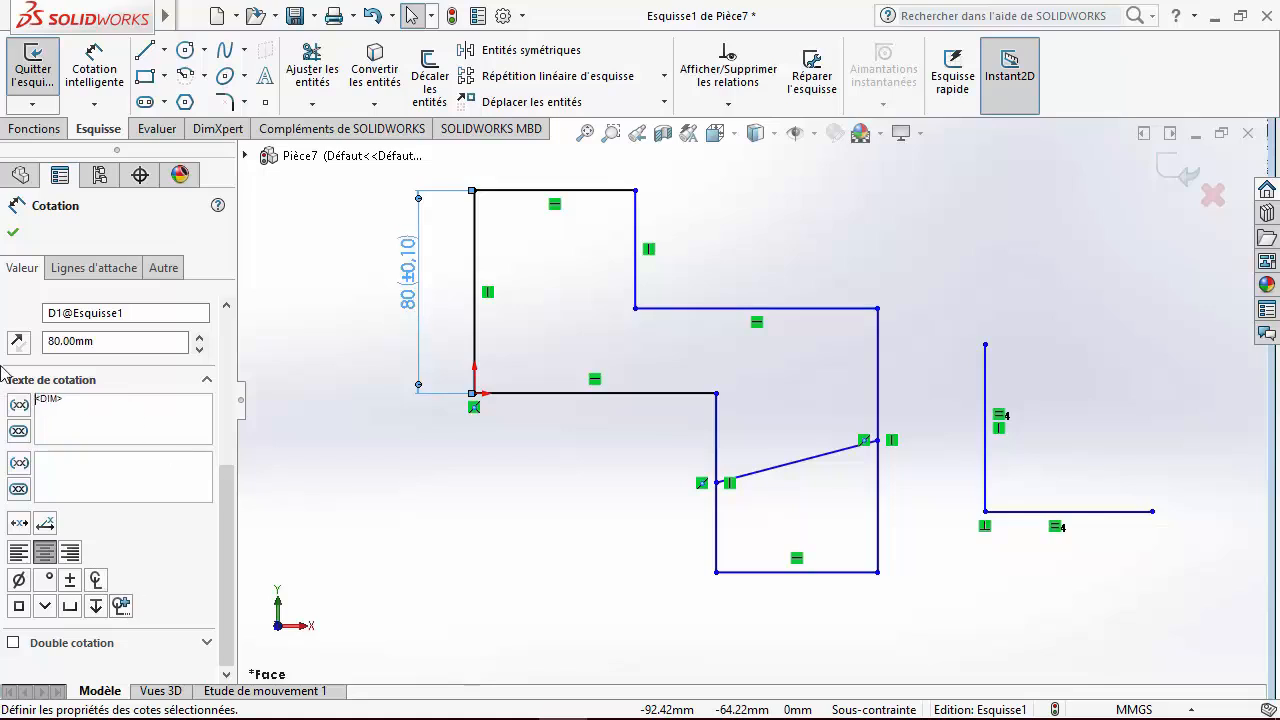
Apply the "SolidWorks 2016 - Perfectionnement" style to the vertical dimension.
{"action": "left_click_drag", "start_coordinate": [227, 540], "coordinate": [233, 338]}
{"action": "left_click", "coordinate": [126, 333]}
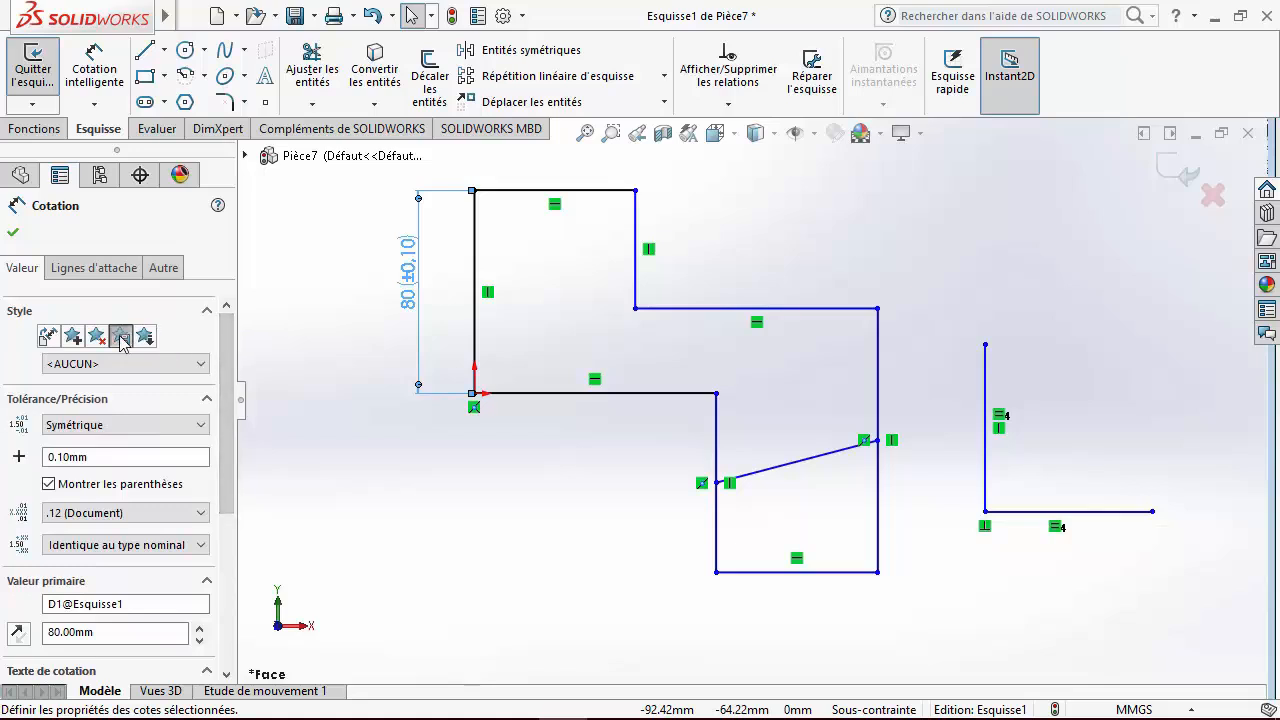
{"action": "left_click", "coordinate": [192, 364]}
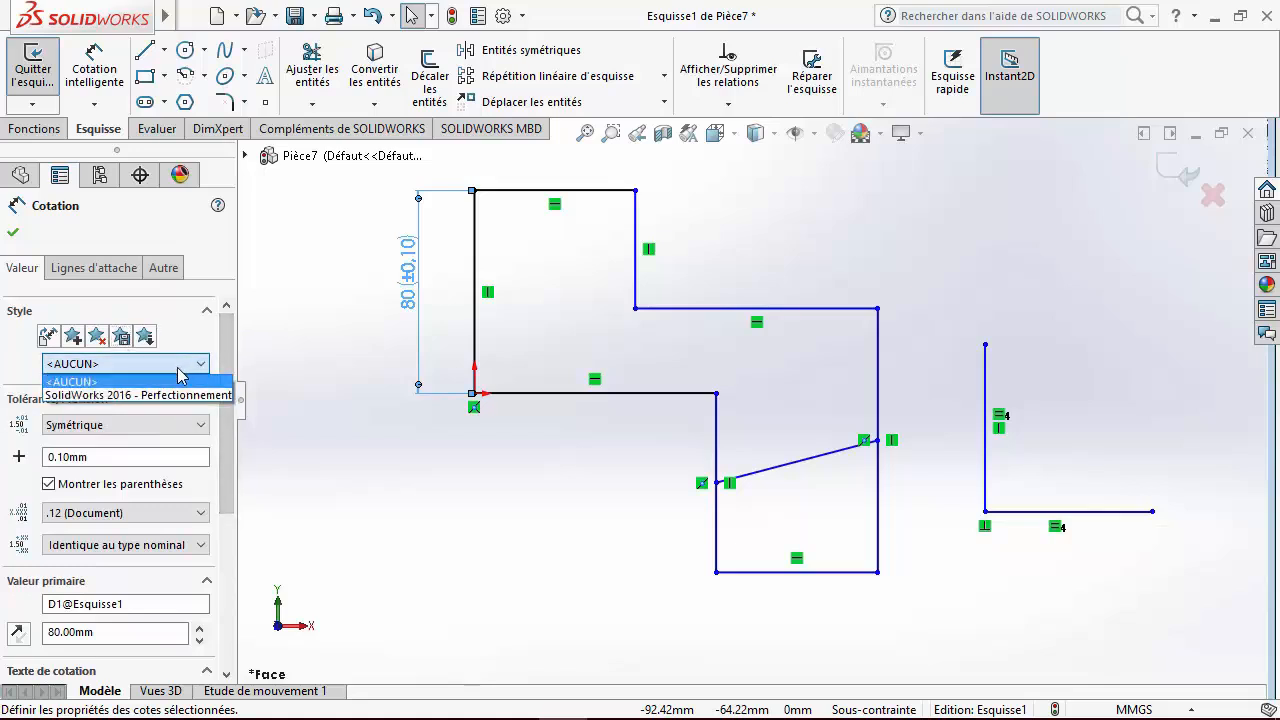
{"action": "left_click", "coordinate": [176, 391]}
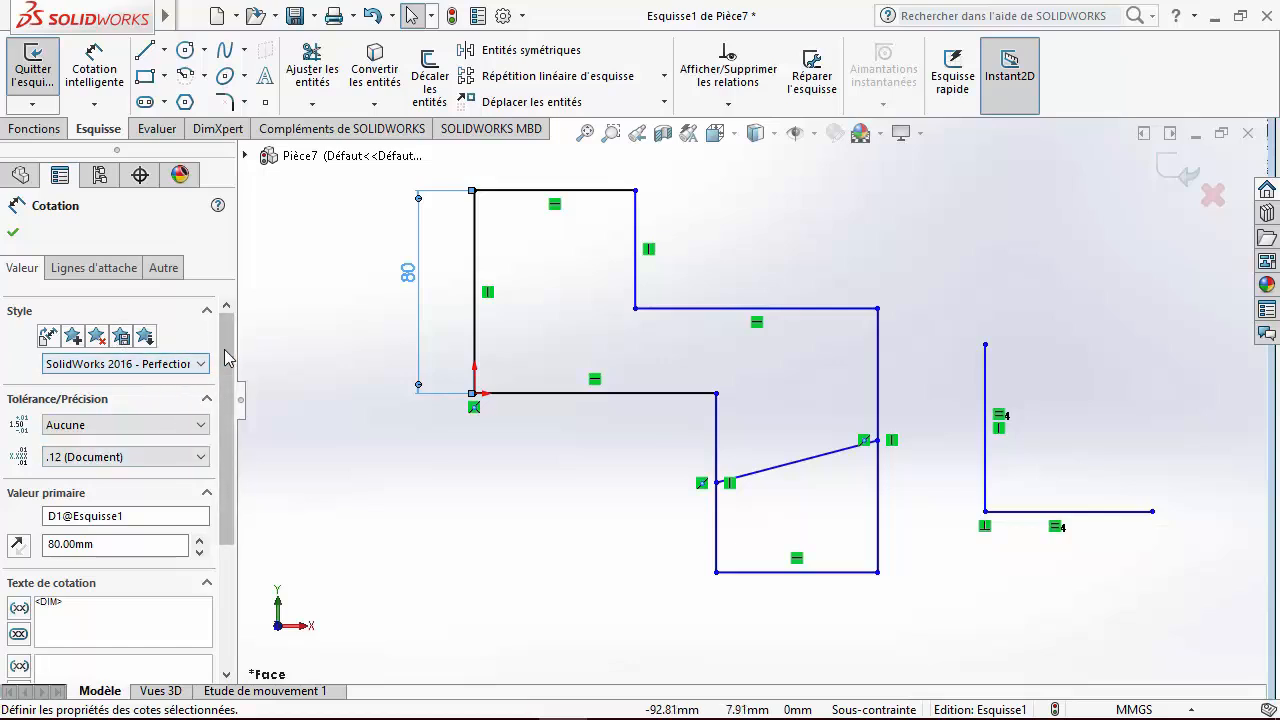
Try a Symétrique tolerance on the vertical dimension, and reapply the "SolidWorks 2016 - Perfectionnement" style.
{"action": "scroll", "coordinate": [228, 420], "scroll_direction": "down", "scroll_amount": 3}
{"action": "left_click", "coordinate": [151, 356]}
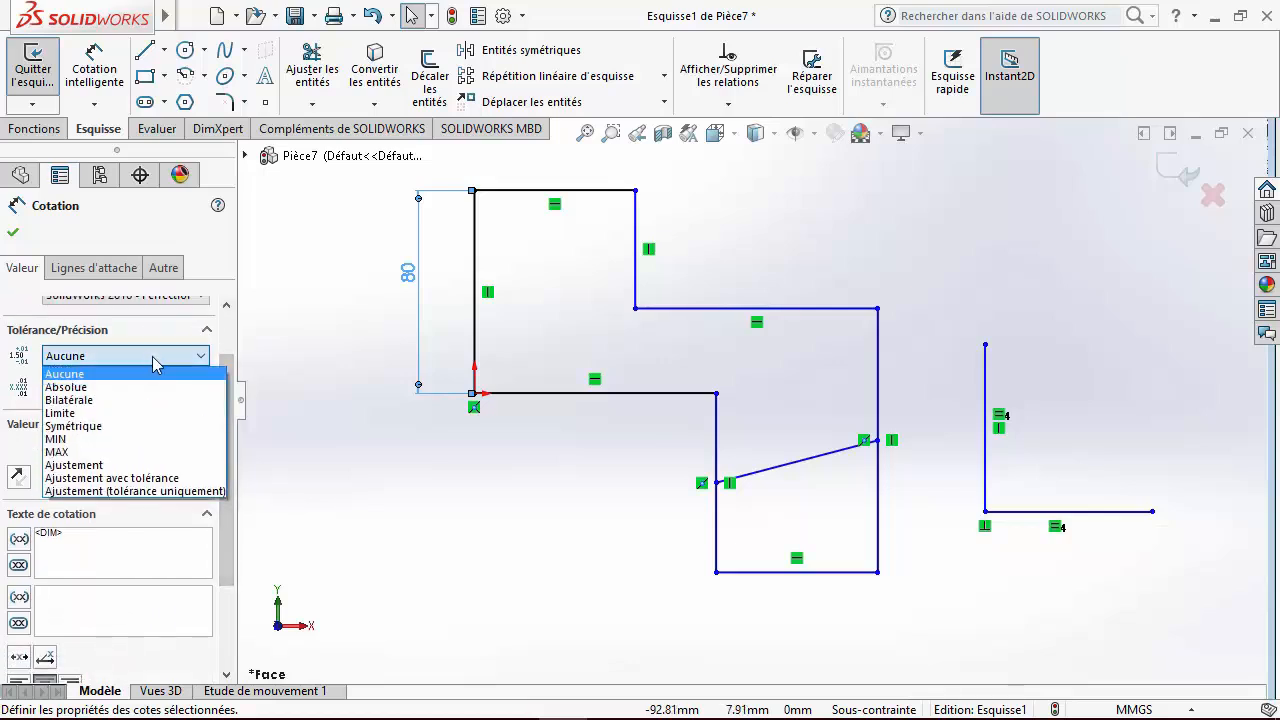
{"action": "left_click", "coordinate": [137, 424]}
{"action": "scroll", "coordinate": [190, 420], "scroll_direction": "up", "scroll_amount": 3}
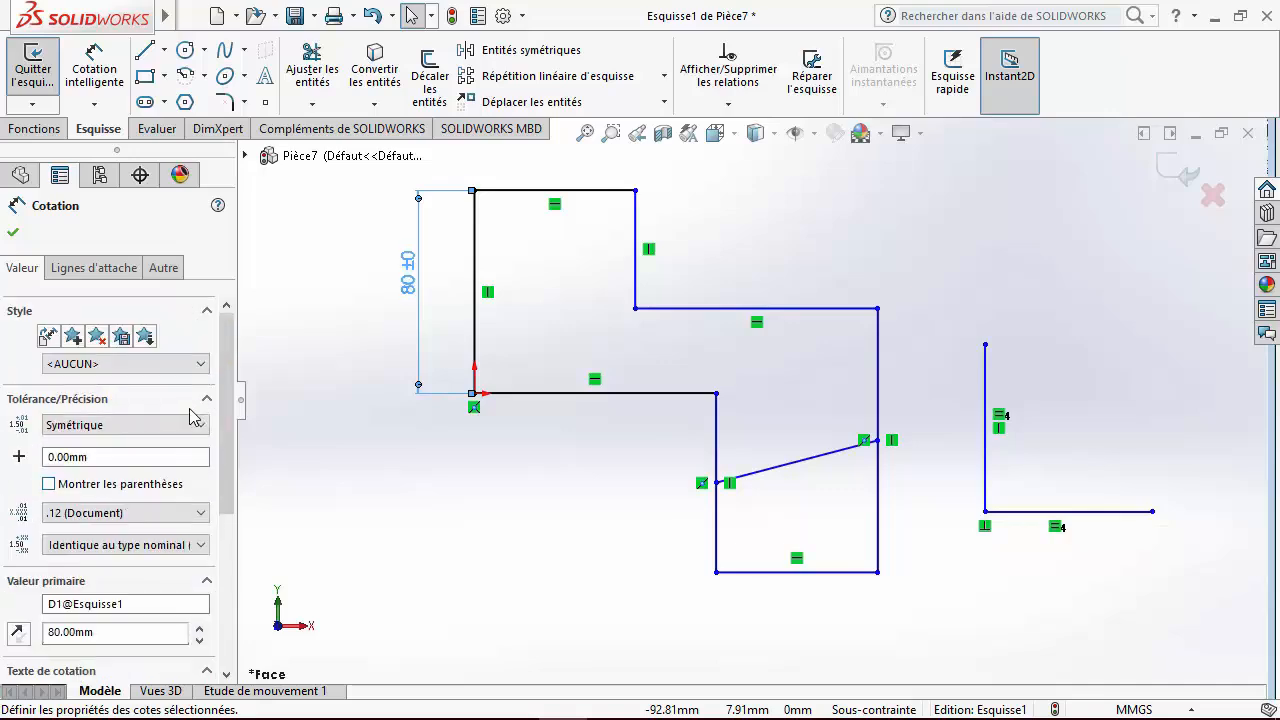
{"action": "left_click", "coordinate": [188, 364]}
{"action": "left_click", "coordinate": [147, 396]}
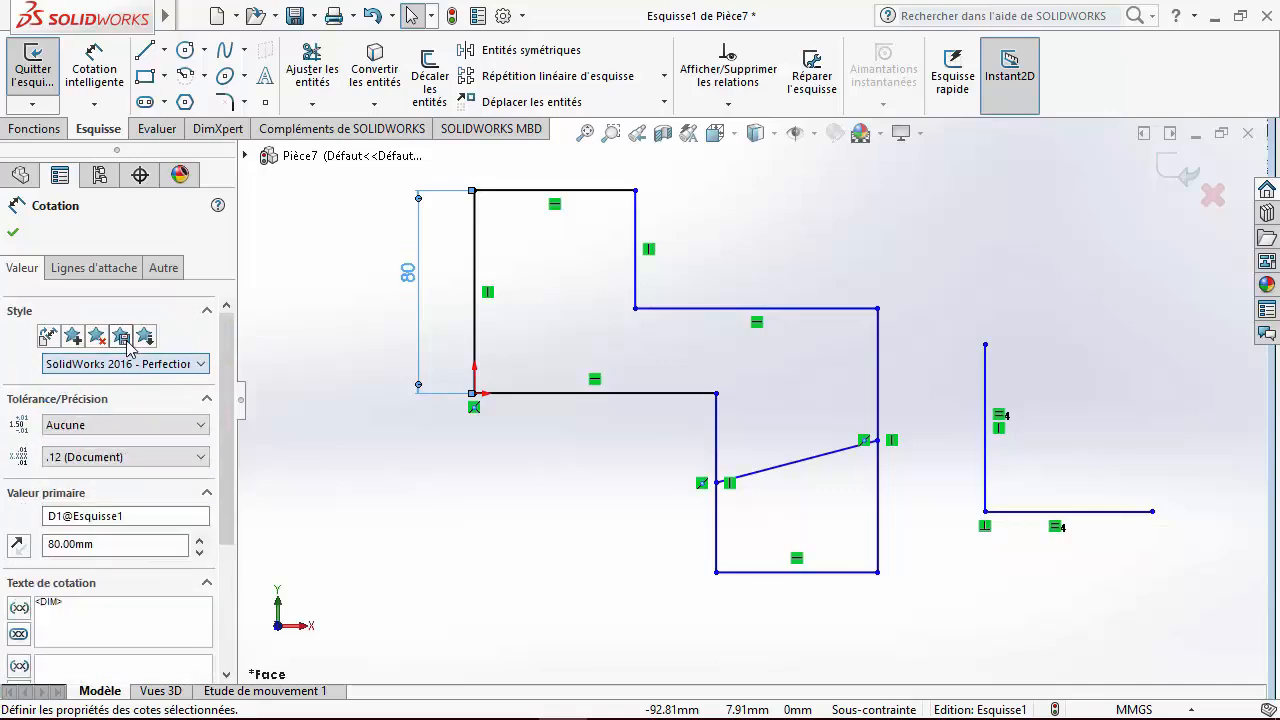
Start saving the applied dimension style to a file, and go to the Ressources folder under Alphorm, SolidWorks 2016 - Perfectionnement.
{"action": "left_click", "coordinate": [120, 336]}
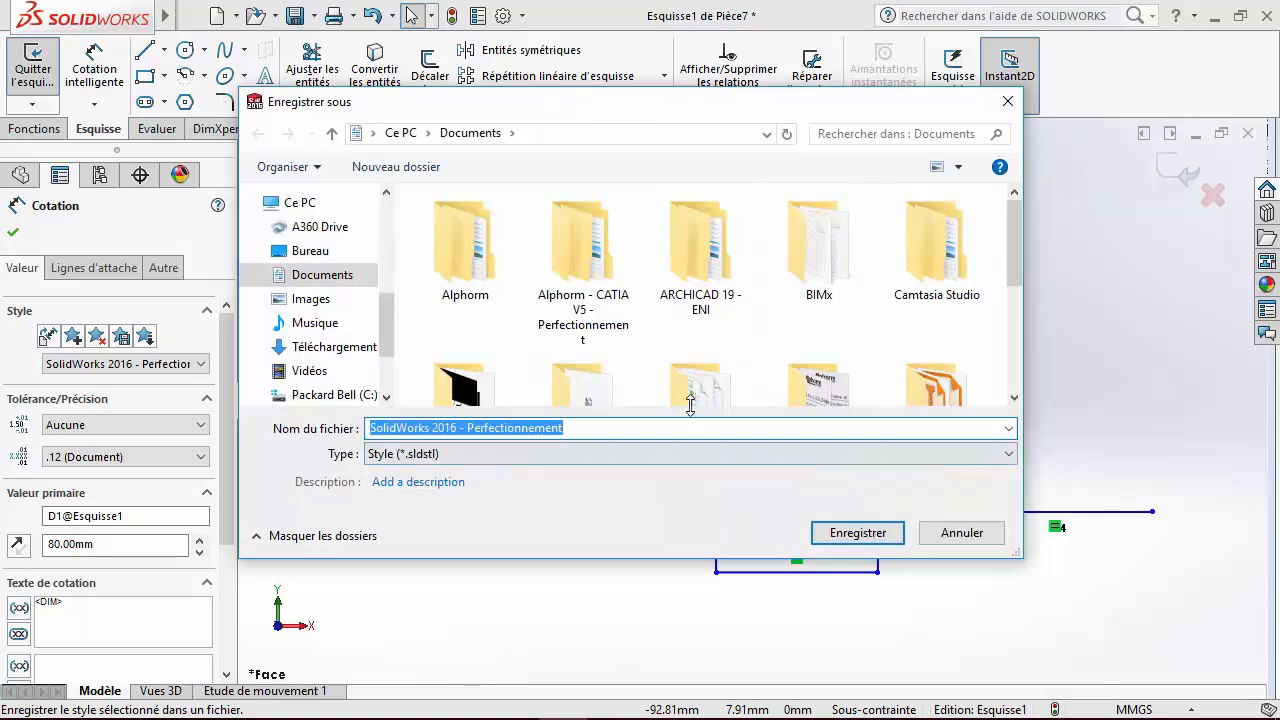
{"action": "left_click_drag", "start_coordinate": [1012, 222], "coordinate": [1002, 182]}
{"action": "double_click", "coordinate": [499, 218]}
{"action": "double_click", "coordinate": [500, 268]}
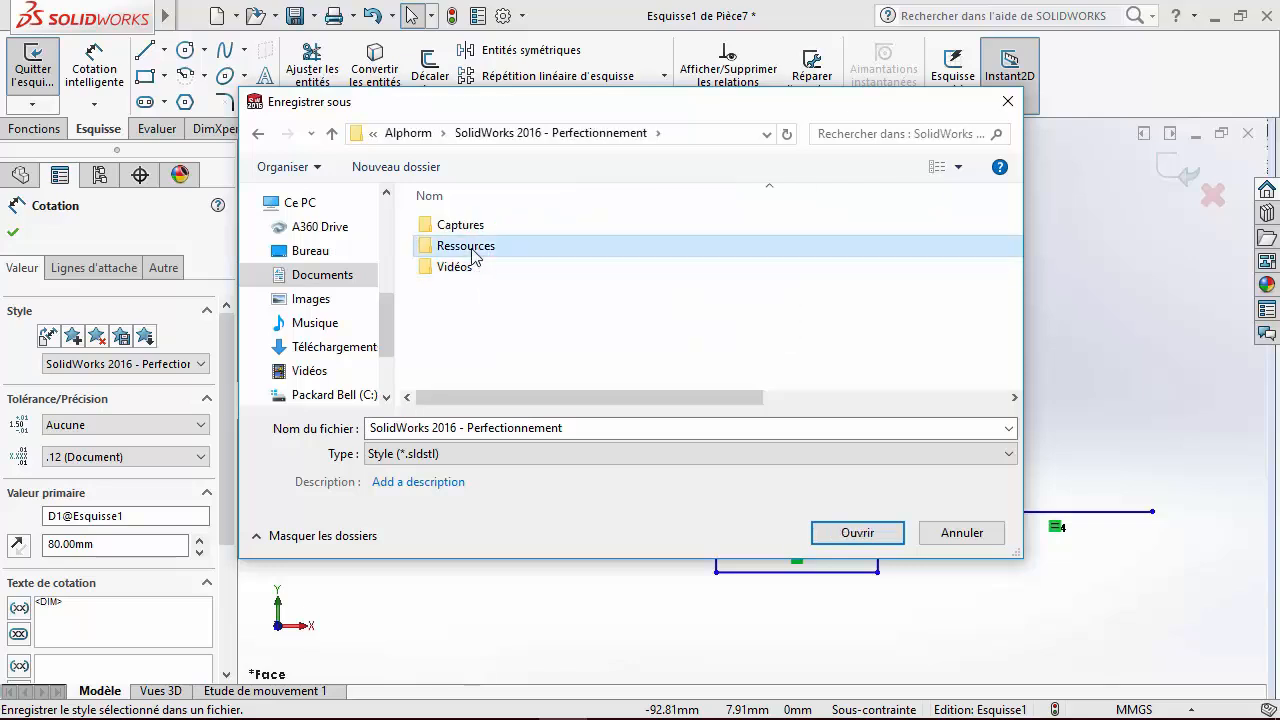
{"action": "double_click", "coordinate": [470, 247]}
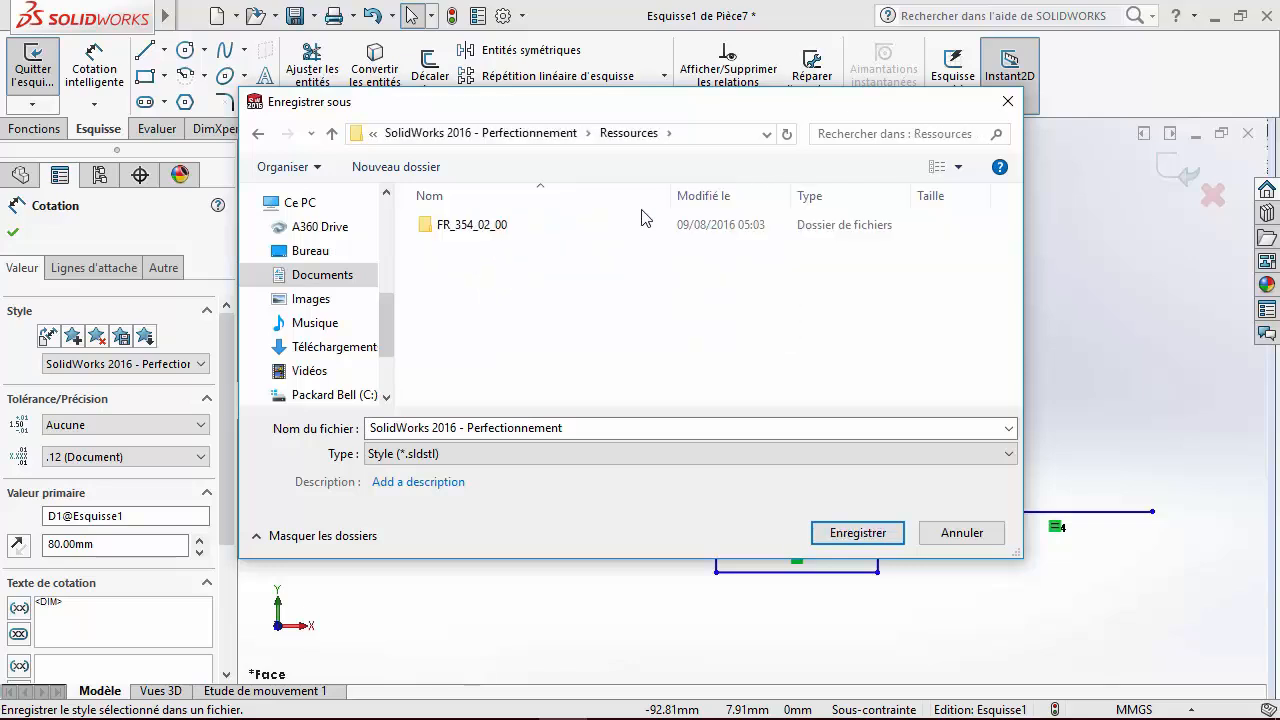
Create a folder named FR_354_02_01 inside Ressources and open it as the save location.
{"action": "right_click", "coordinate": [610, 300]}
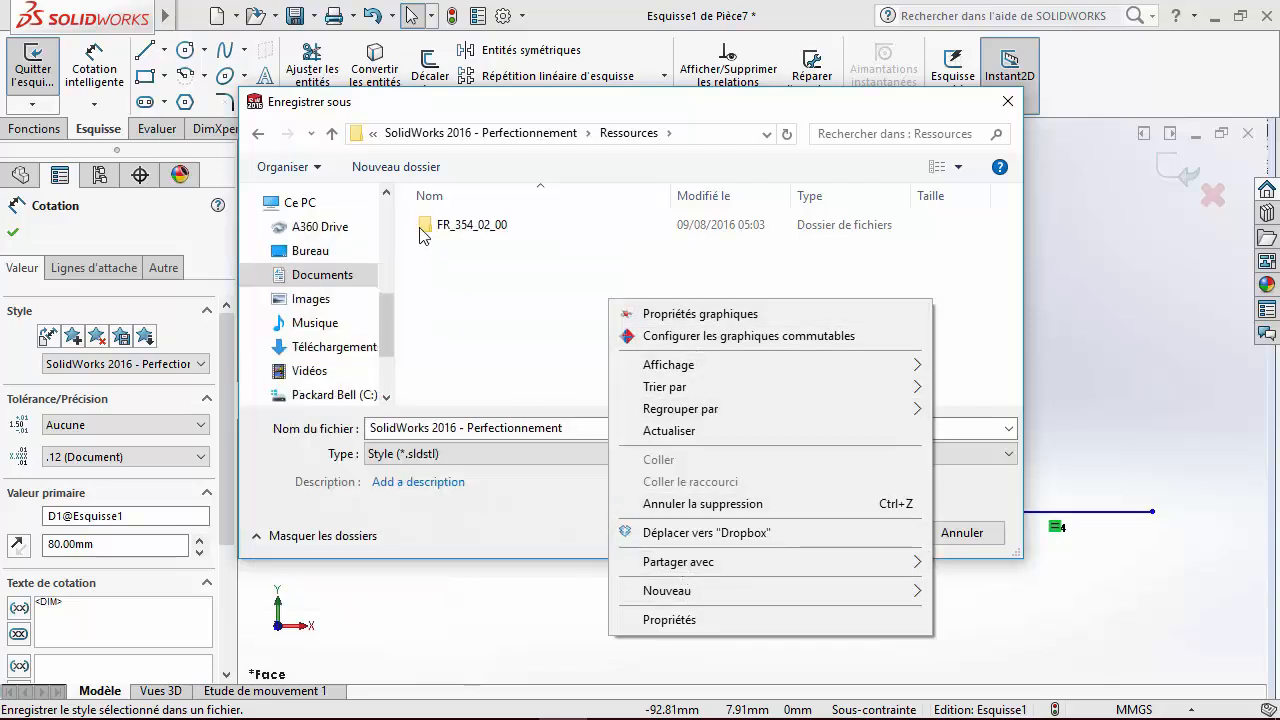
{"action": "left_click", "coordinate": [561, 273]}
{"action": "left_click", "coordinate": [396, 166]}
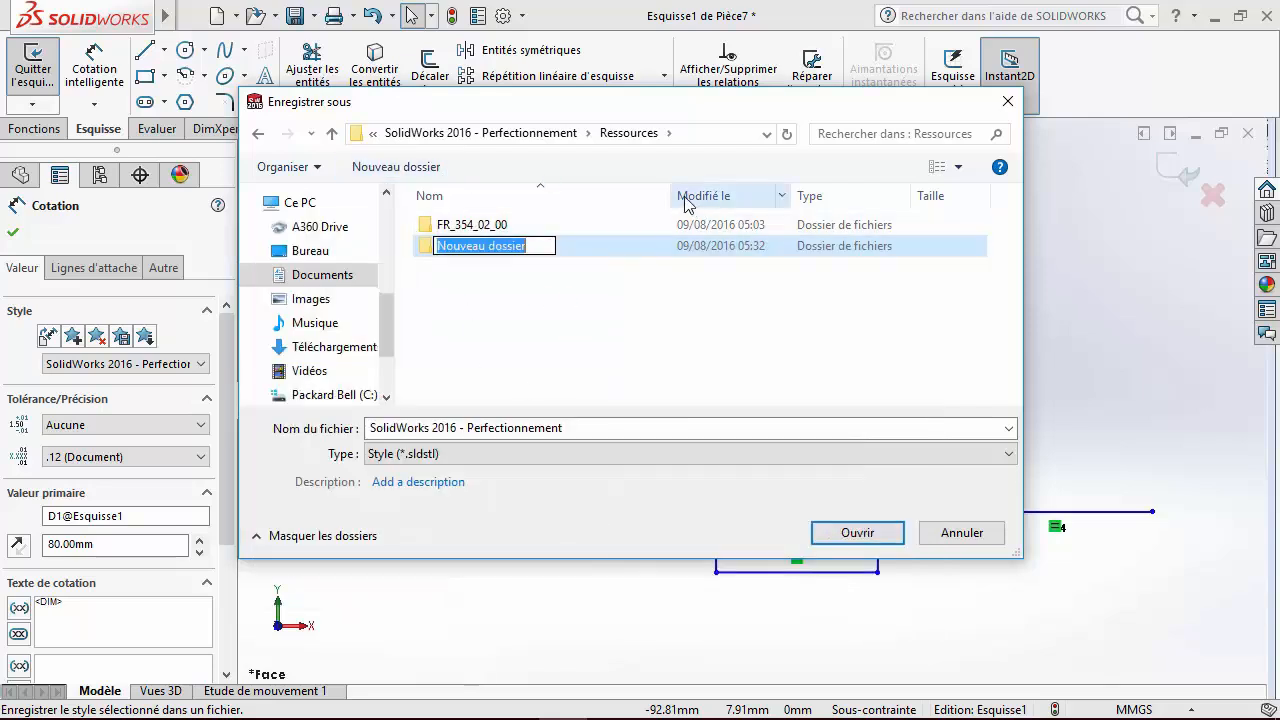
{"action": "left_click_drag", "start_coordinate": [675, 189], "coordinate": [1040, 190]}
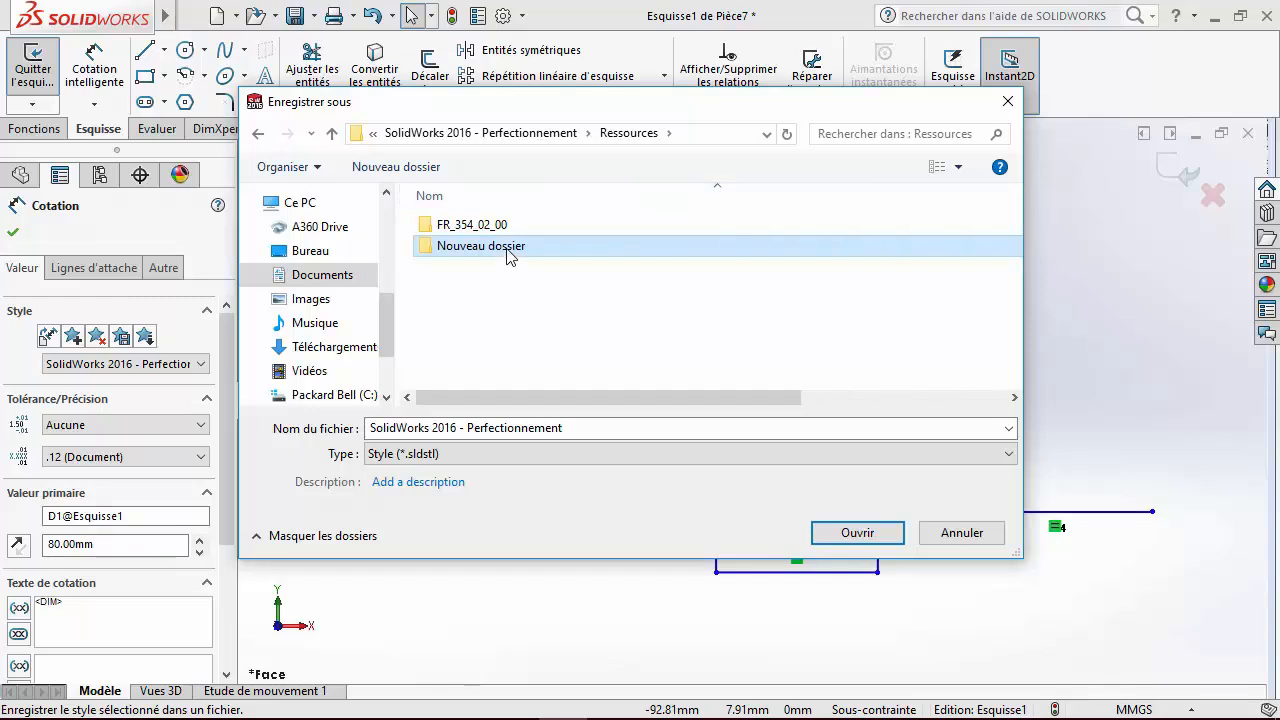
{"action": "right_click", "coordinate": [516, 248]}
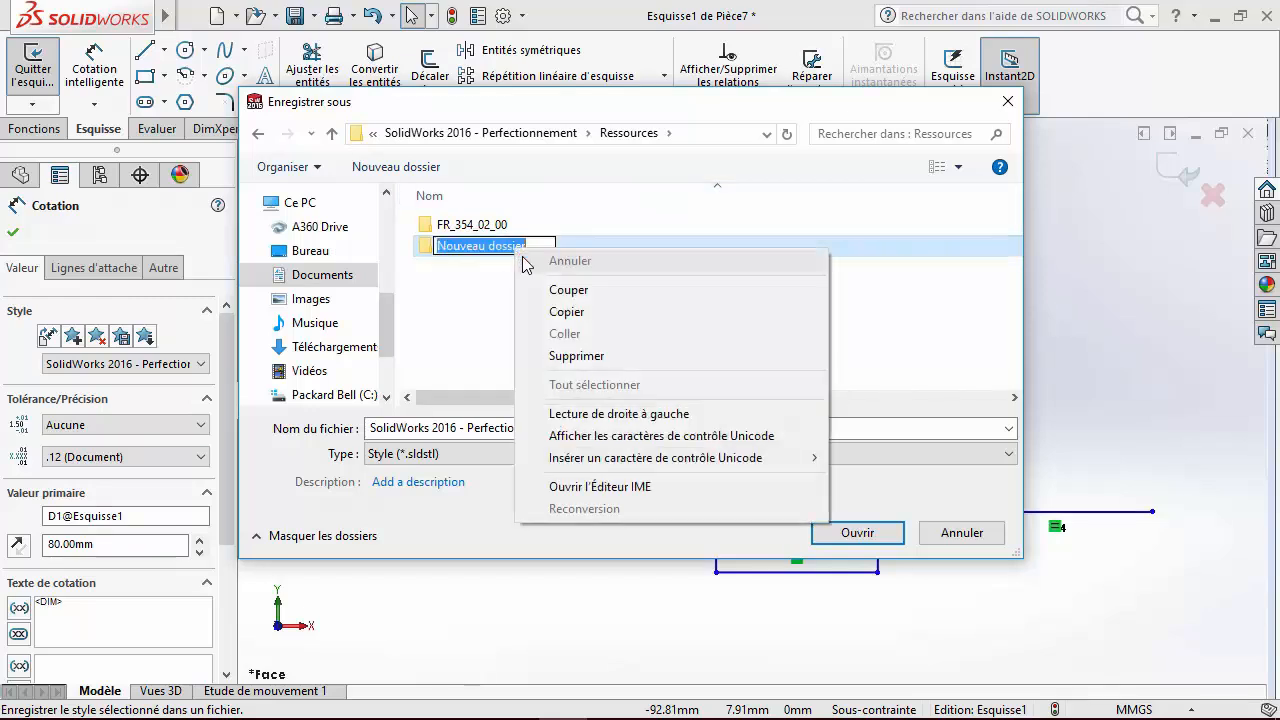
{"action": "left_click", "coordinate": [488, 320]}
{"action": "left_click", "coordinate": [529, 248]}
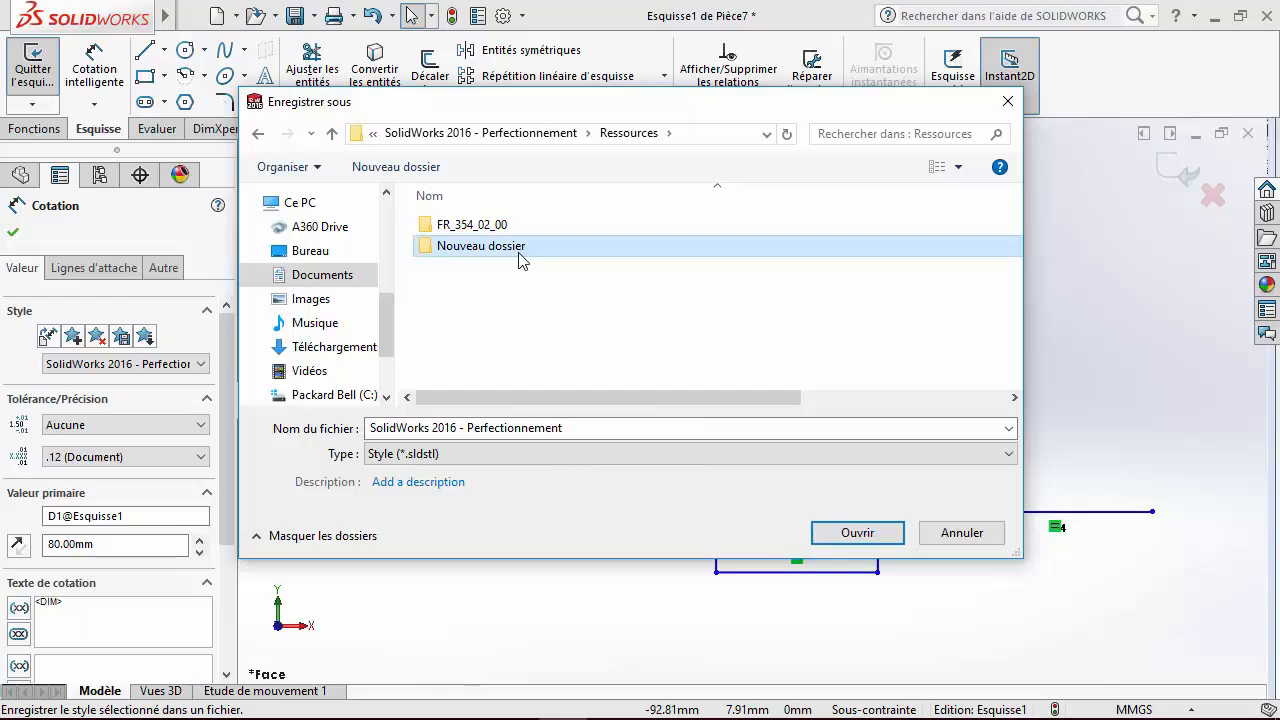
{"action": "left_click", "coordinate": [522, 247]}
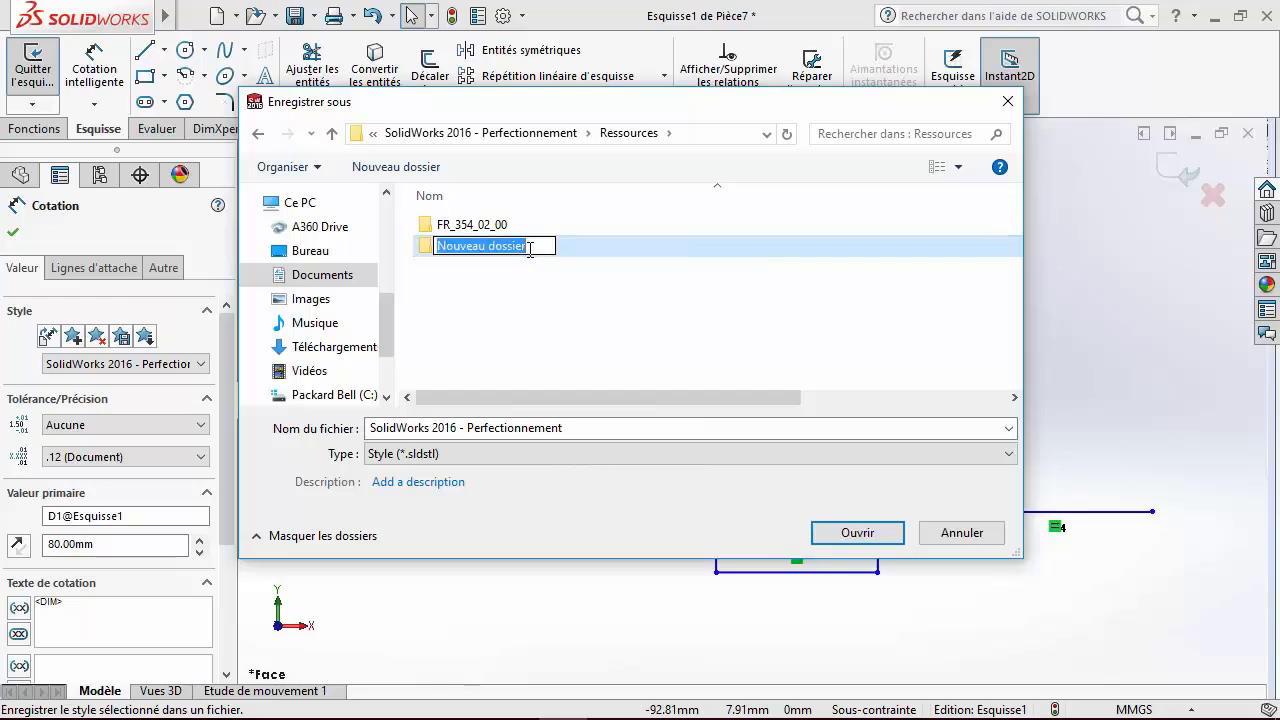
{"action": "type", "text": "FR_354_"}
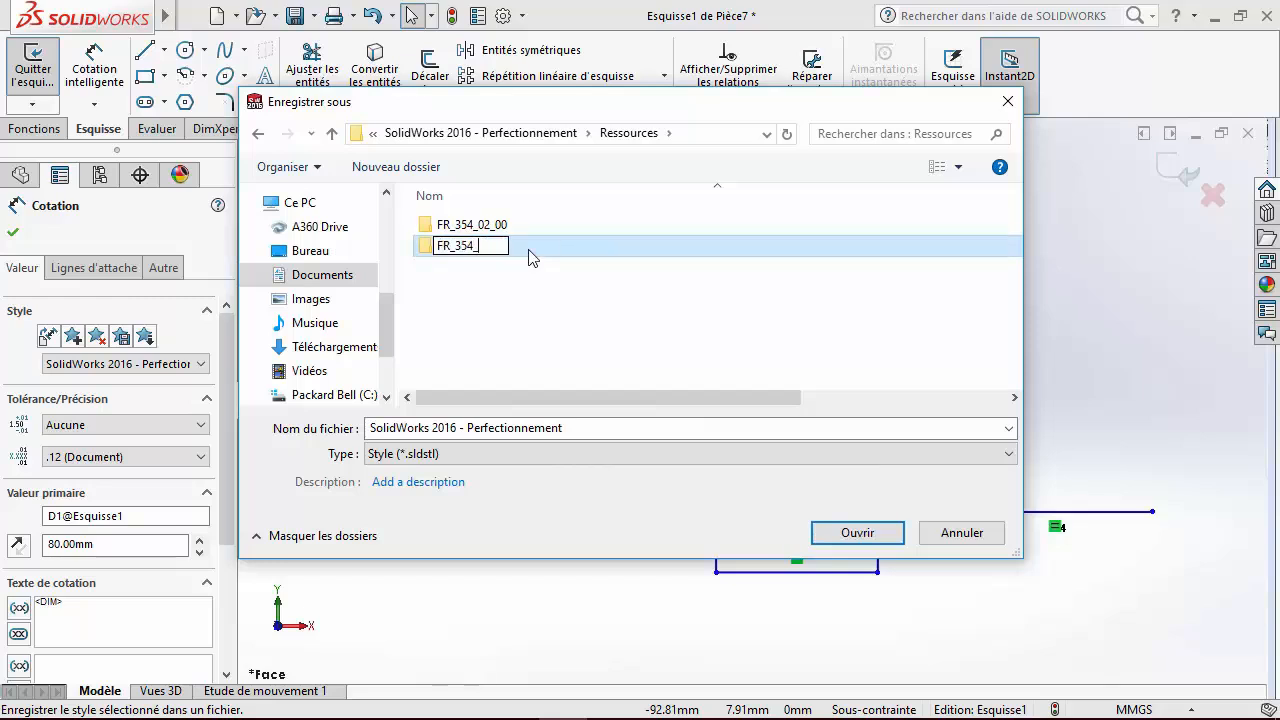
{"action": "type", "text": "02_01"}
{"action": "key", "text": "Return"}
{"action": "key", "text": "Return"}
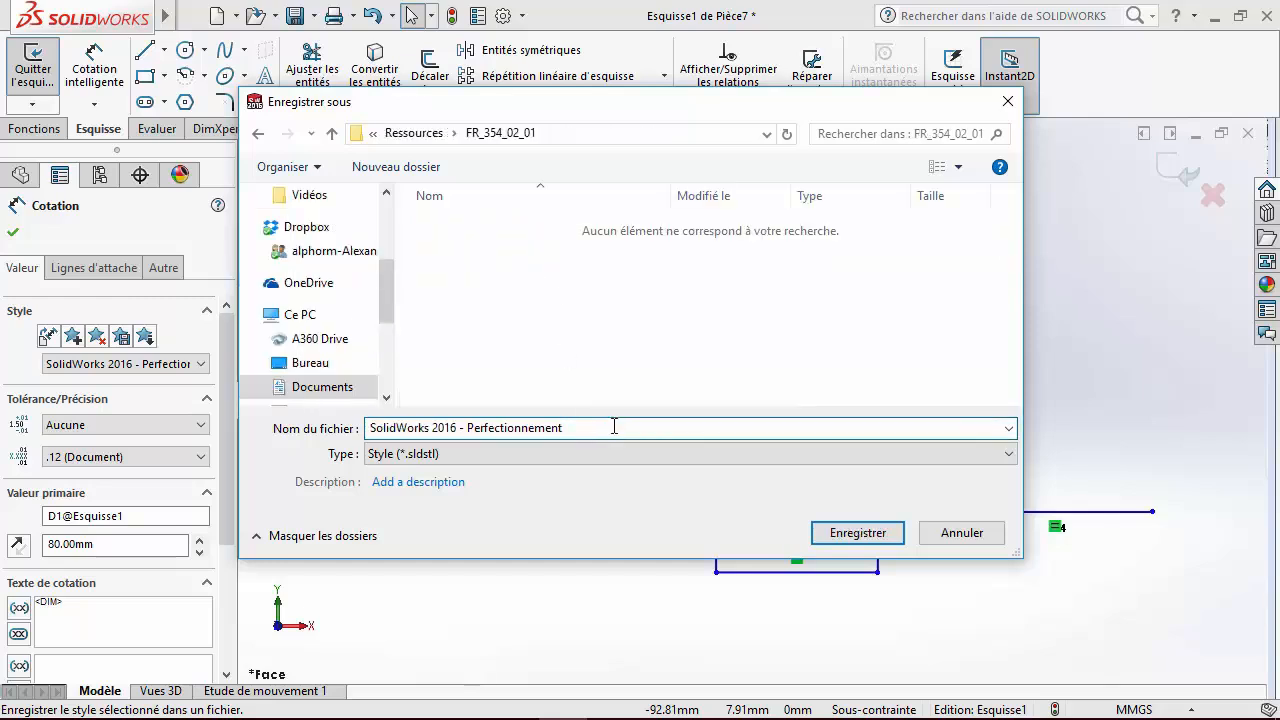
Save the dimension style file as "FR_354_02_01_Style de cotes".
{"action": "type", "text": "_354_02_01_Style de cotes"}
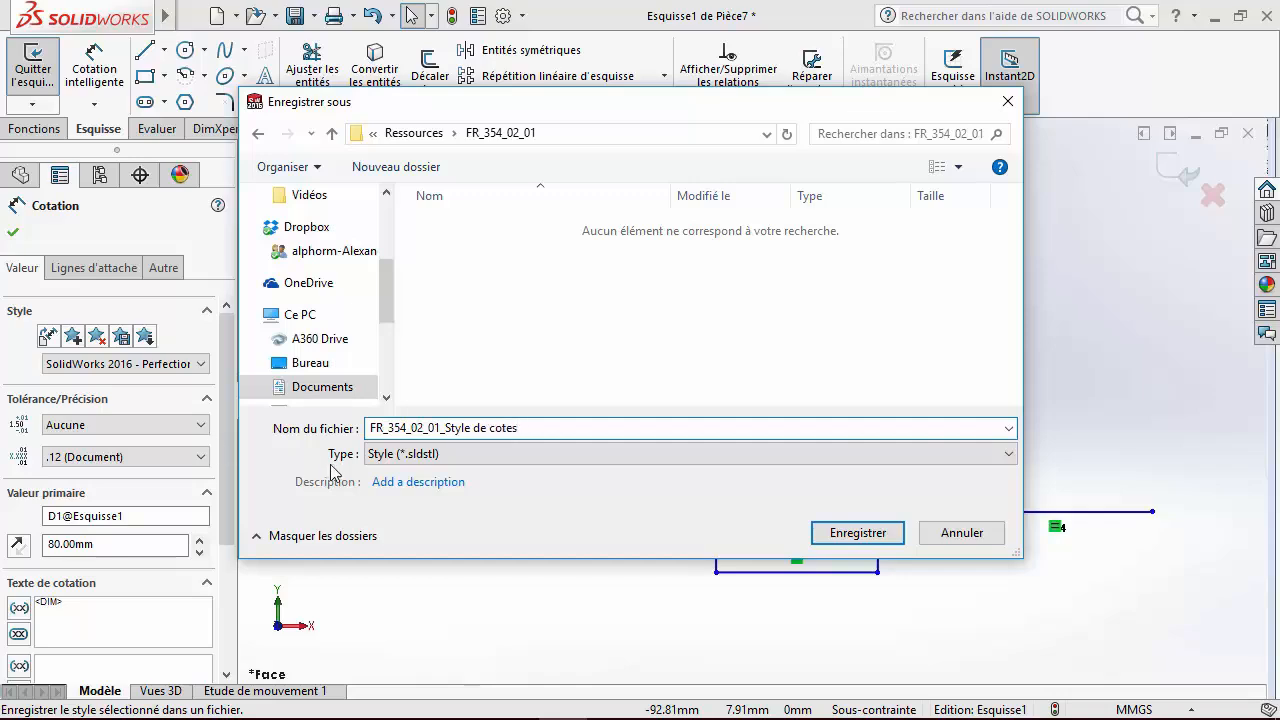
{"action": "left_click", "coordinate": [850, 538]}
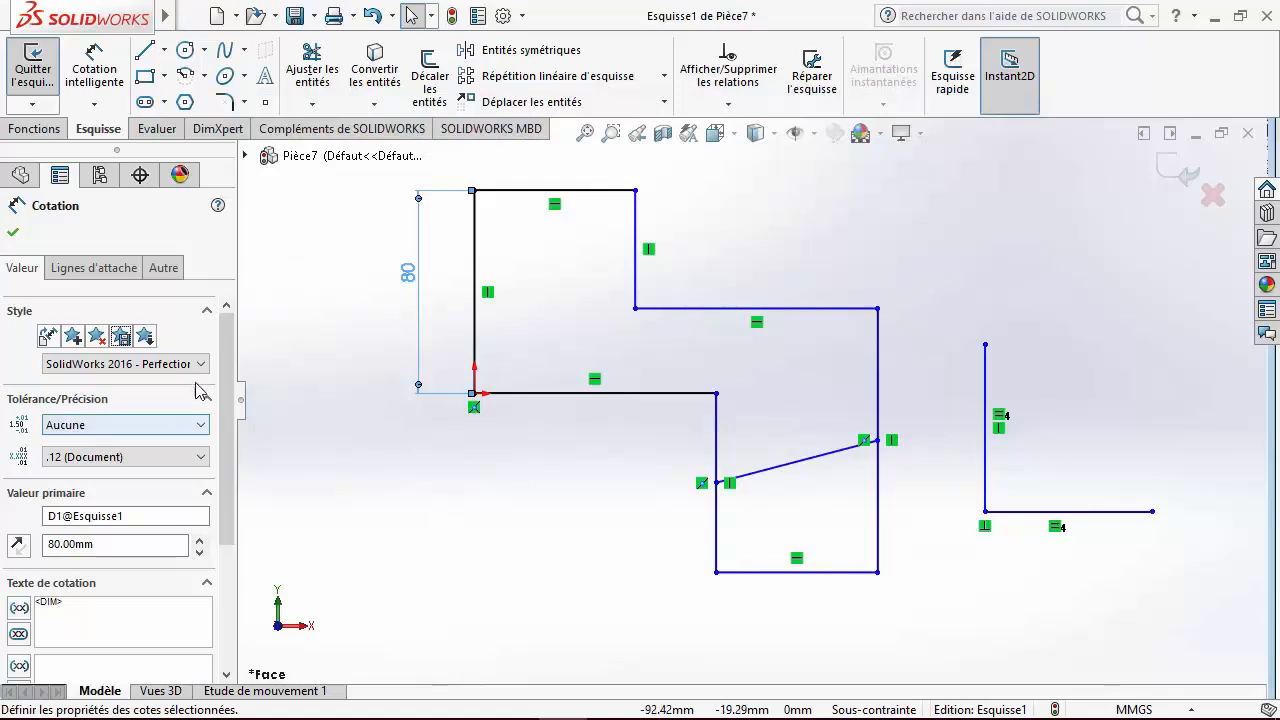
Try switching the vertical dimension's tolerance to Symétrique once more, and restore the "SolidWorks 2016 - Perfectionnement" style.
{"action": "left_click", "coordinate": [175, 425]}
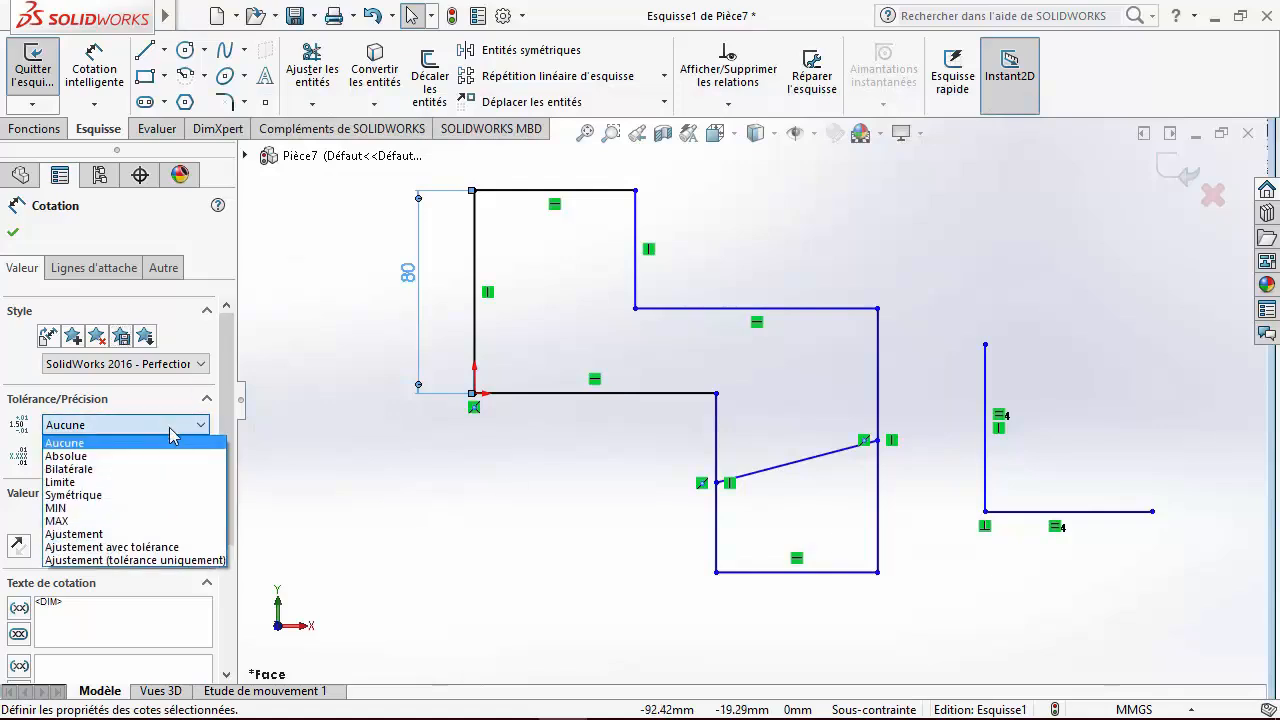
{"action": "left_click", "coordinate": [118, 496]}
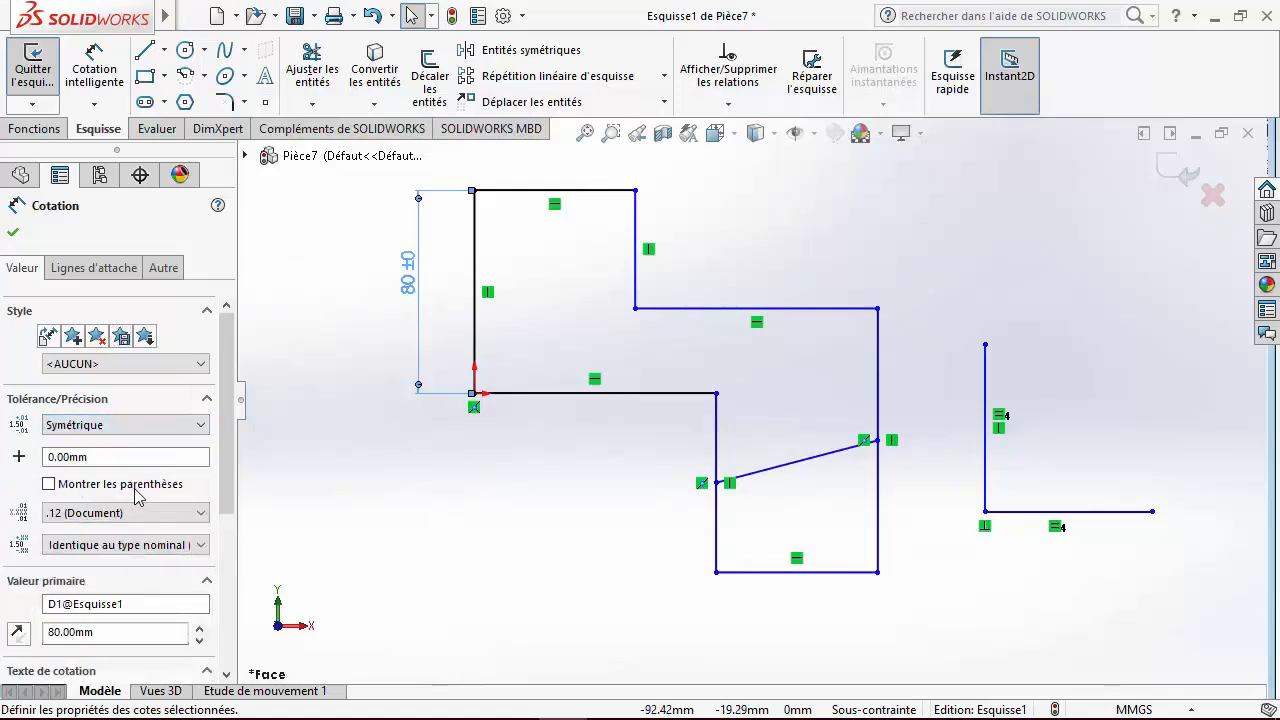
{"action": "left_click", "coordinate": [186, 366]}
{"action": "left_click", "coordinate": [176, 386]}
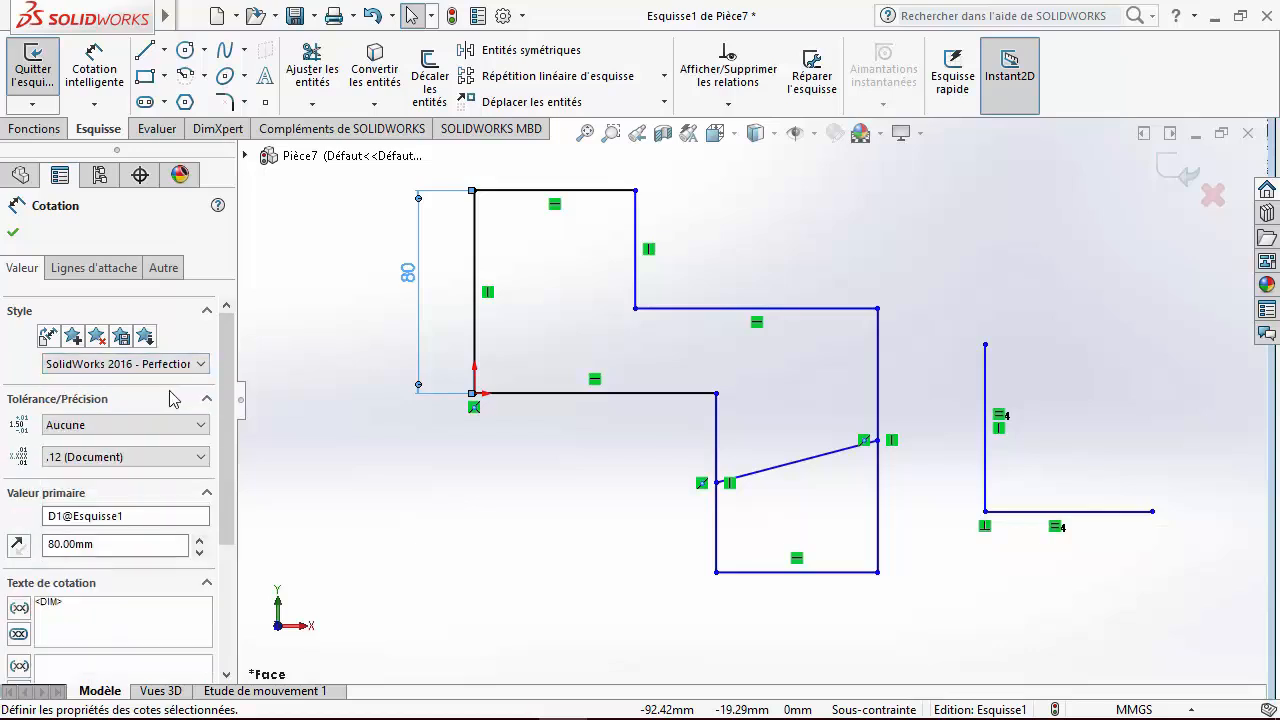
Set the vertical 80 mm dimension's tolerance to Symétrique and accept the dimension properties.
{"action": "left_click", "coordinate": [203, 428]}
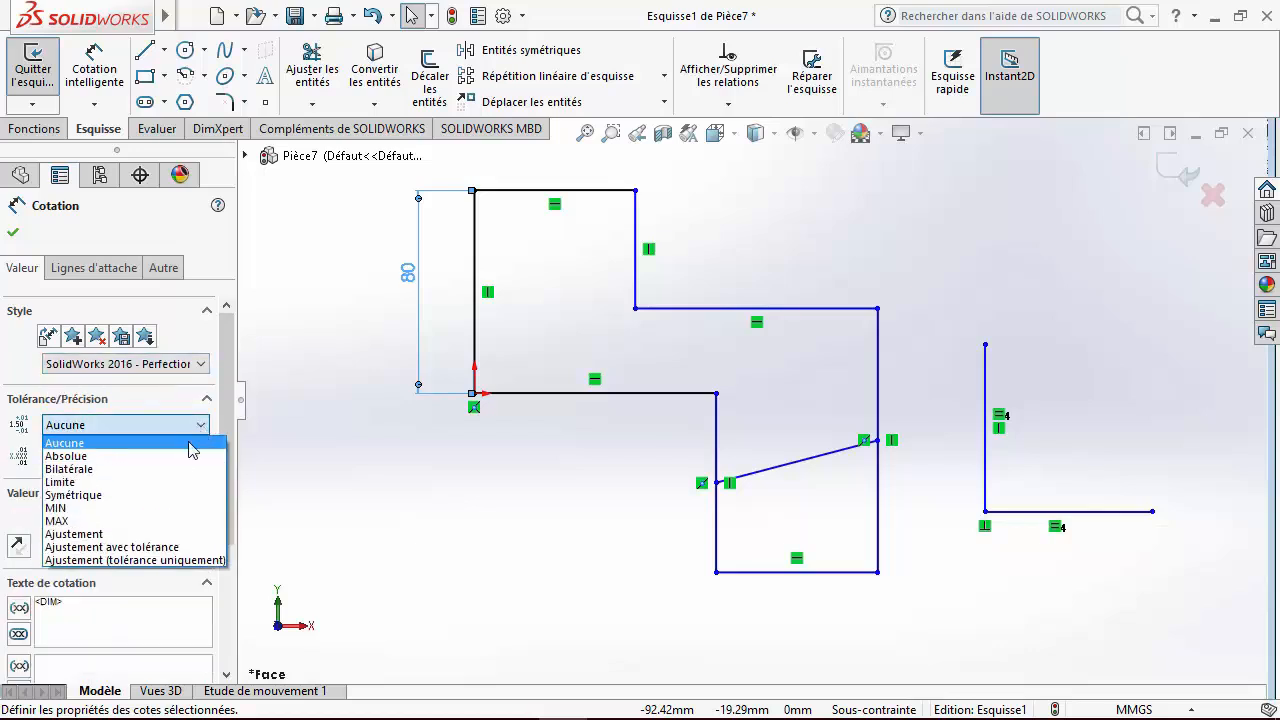
{"action": "left_click", "coordinate": [172, 496]}
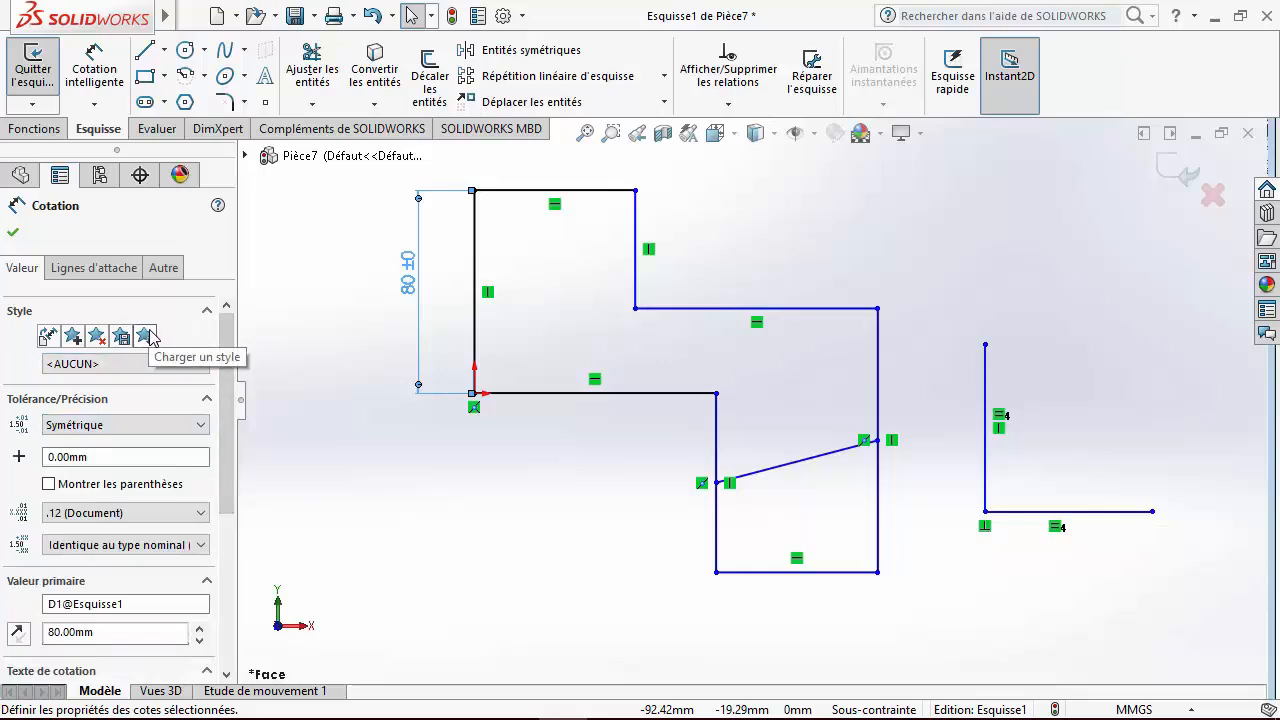
{"action": "scroll", "coordinate": [125, 478], "scroll_direction": "down", "scroll_amount": 5}
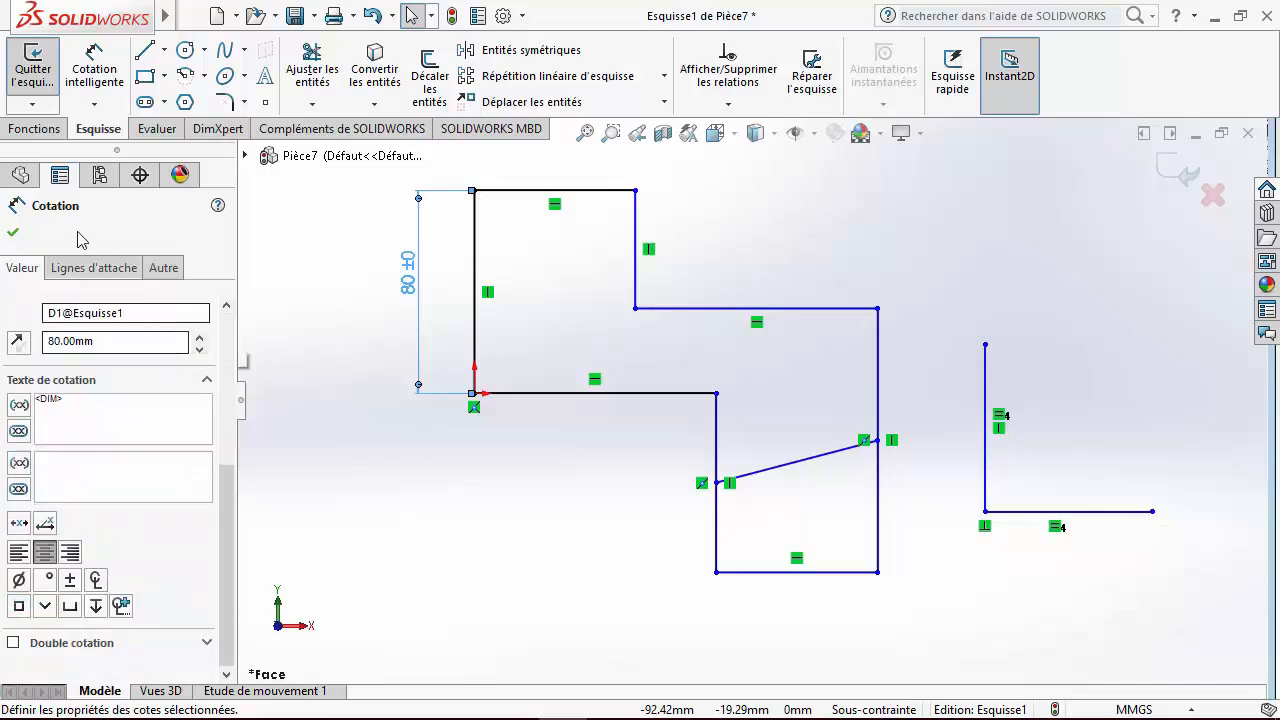
{"action": "left_click", "coordinate": [13, 231]}
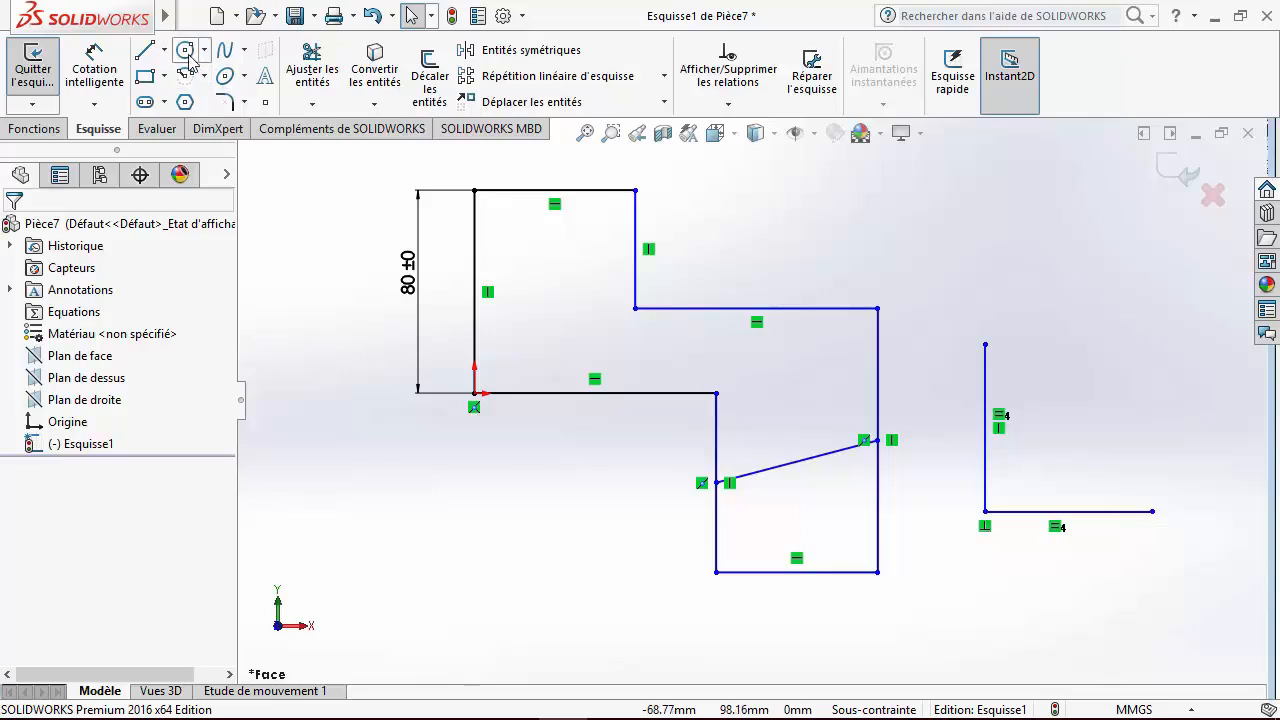
Look over the available sketch dimension types without choosing one, and exit the sketch.
{"action": "left_click", "coordinate": [94, 104]}
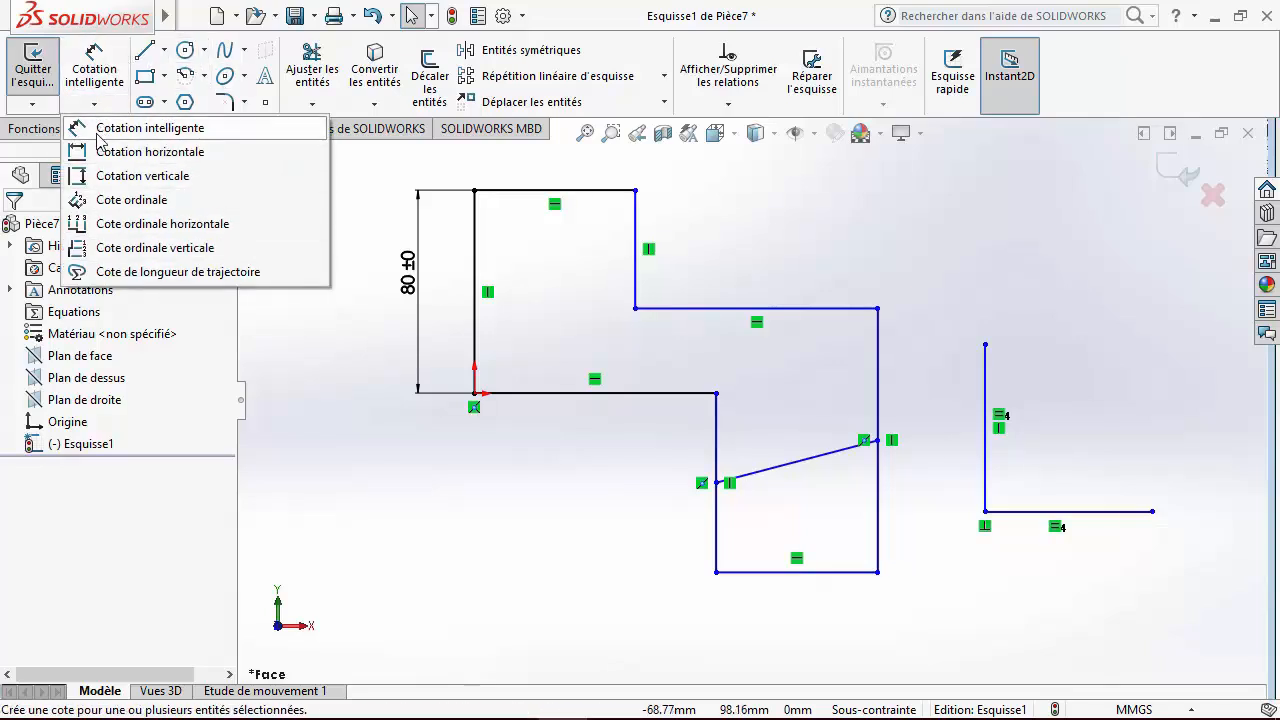
{"action": "left_click", "coordinate": [338, 347]}
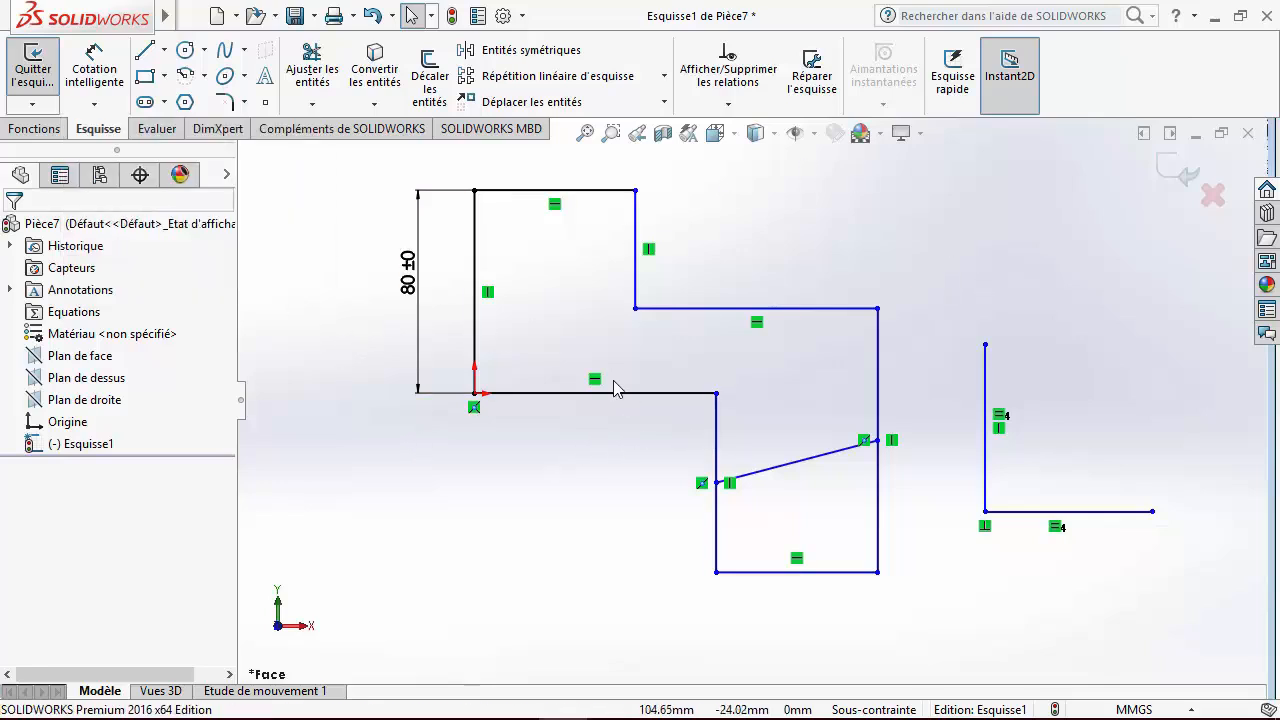
{"action": "left_click", "coordinate": [1186, 178]}
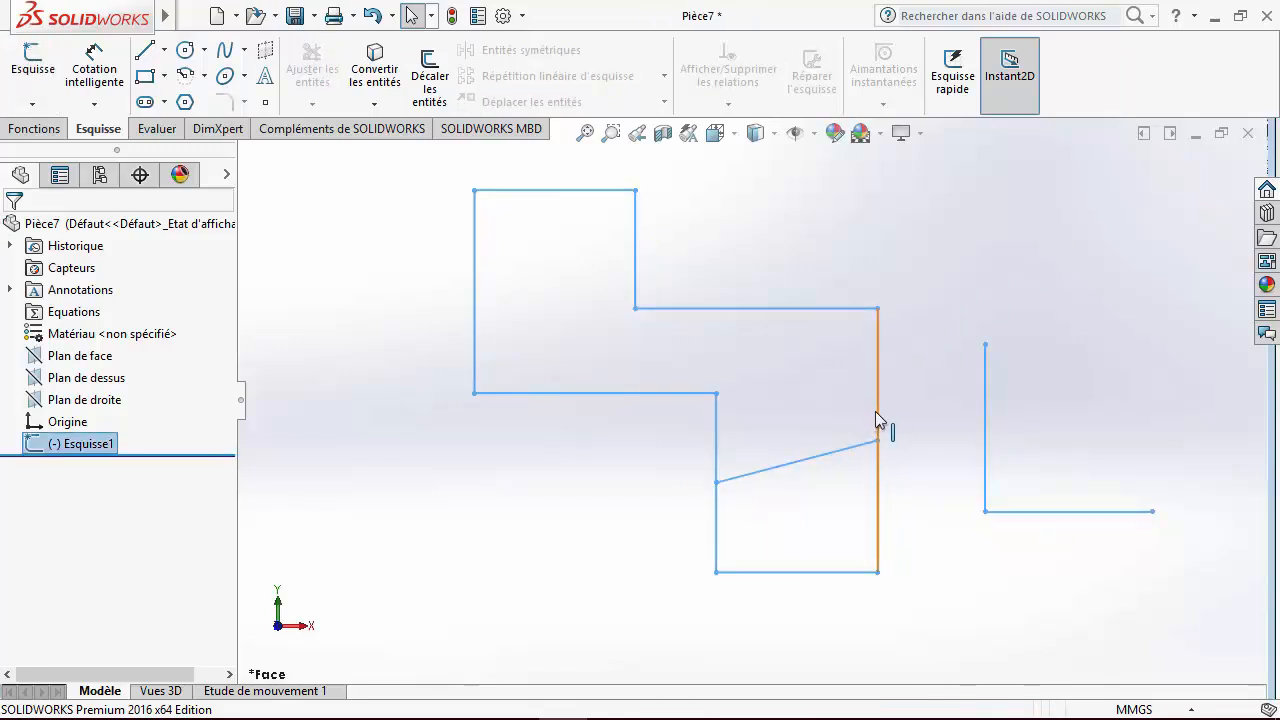
Switch to the running PowerPoint slideshow and advance to the "Ce qu'on a couvert" slide.
{"action": "key", "text": "alt+Tab"}
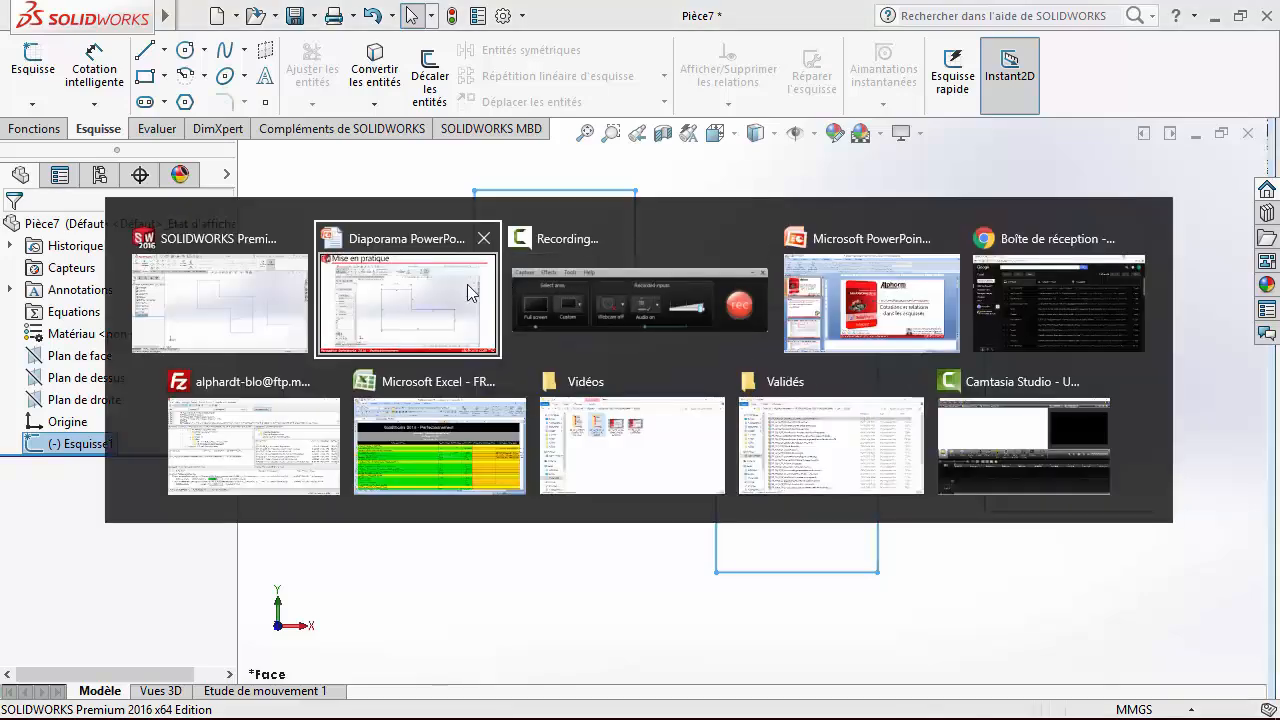
{"action": "left_click", "coordinate": [400, 290]}
{"action": "left_click", "coordinate": [100, 318]}
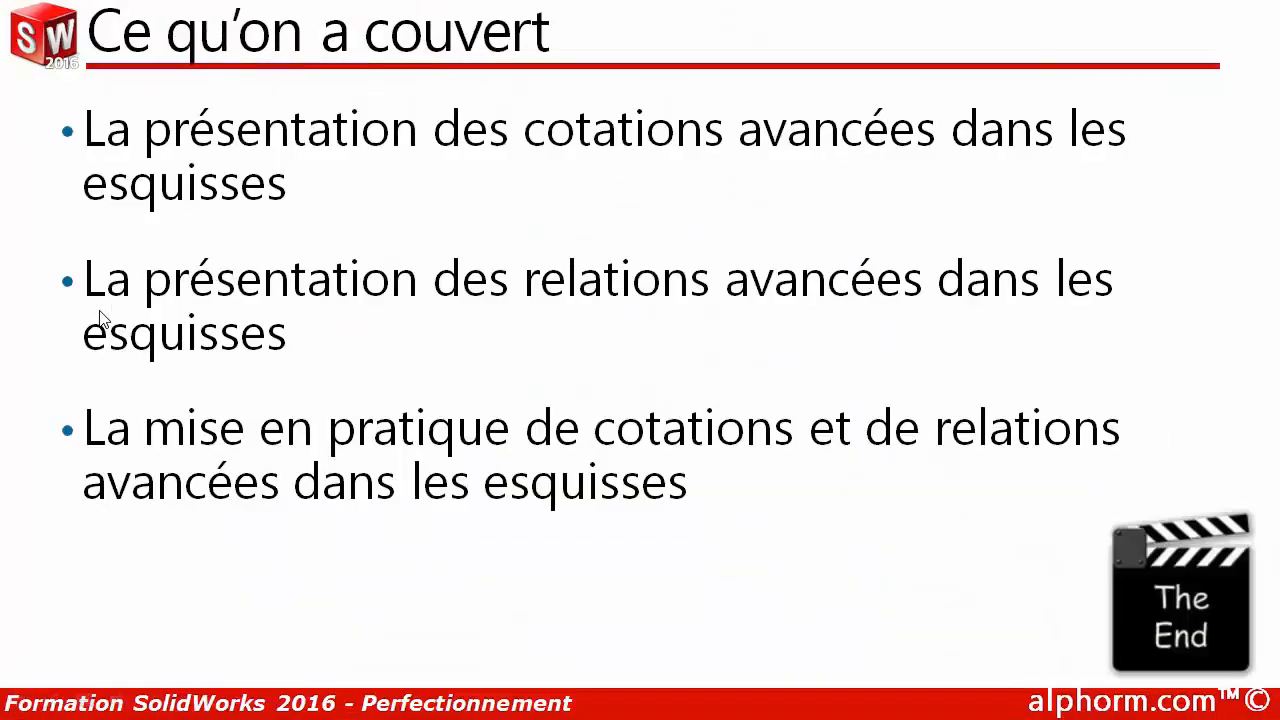